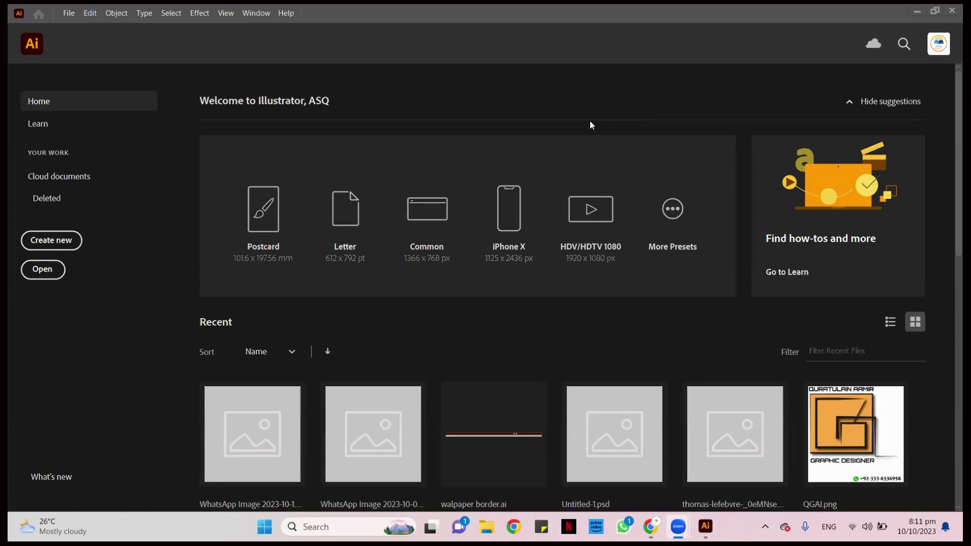
- Check the cloud storage usage and sync status on Illustrator's home screen
left_click(873, 45)
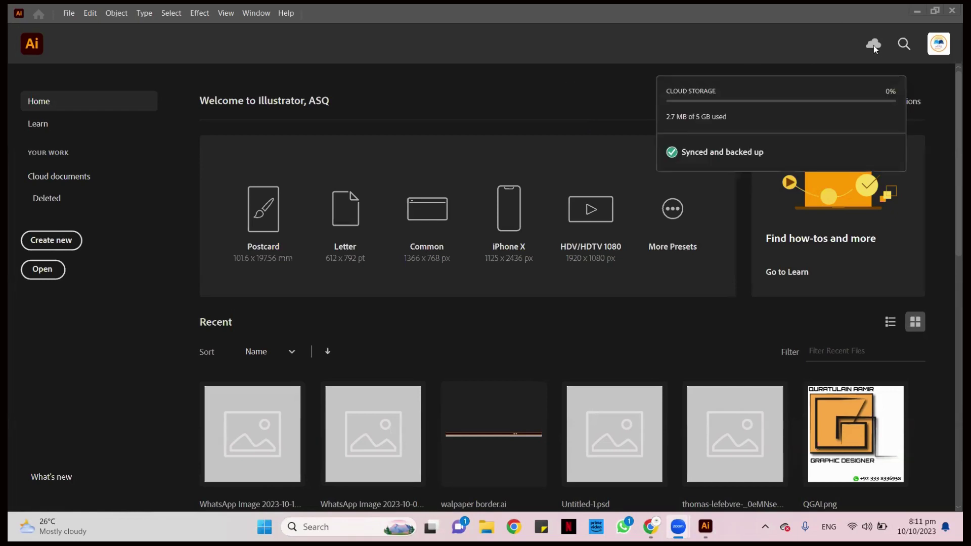
left_click(577, 49)
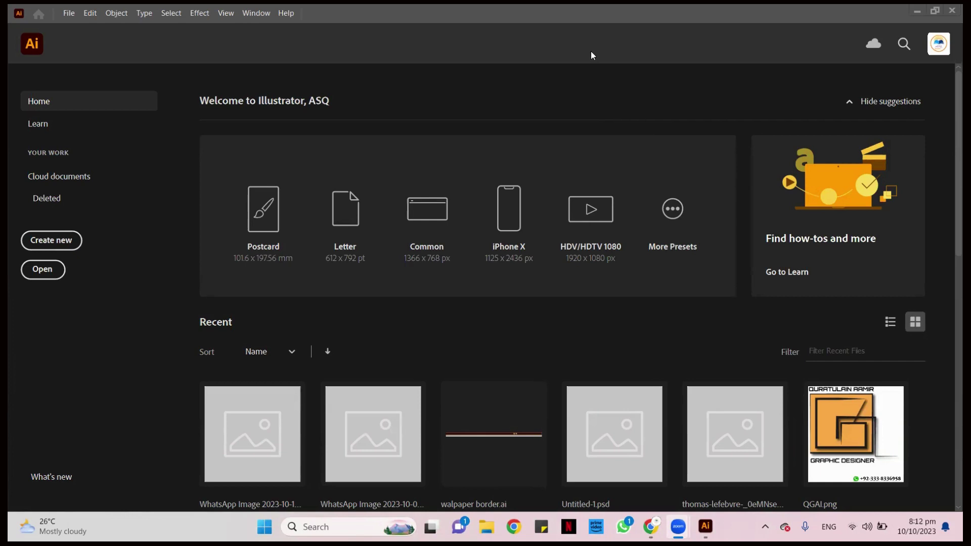
- Switch to Chrome, search for "adobe creative cloud download" and open Adobe's Download Adobe Creative Cloud apps page
left_click(651, 527)
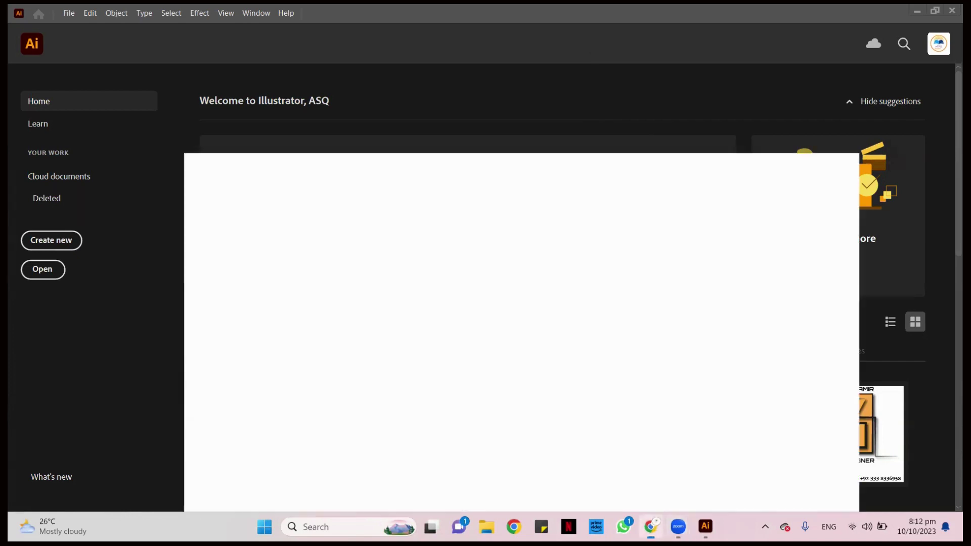
left_click(175, 15)
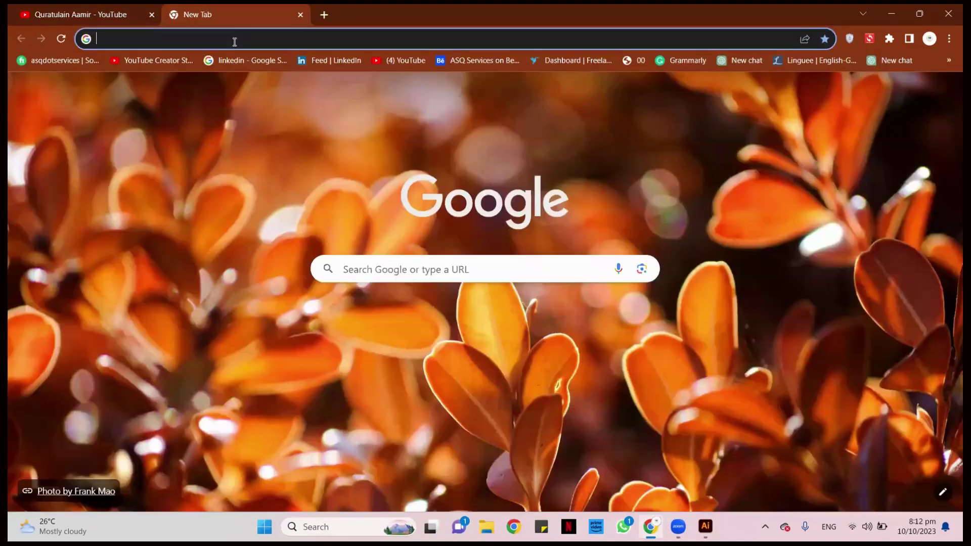
type("adobe")
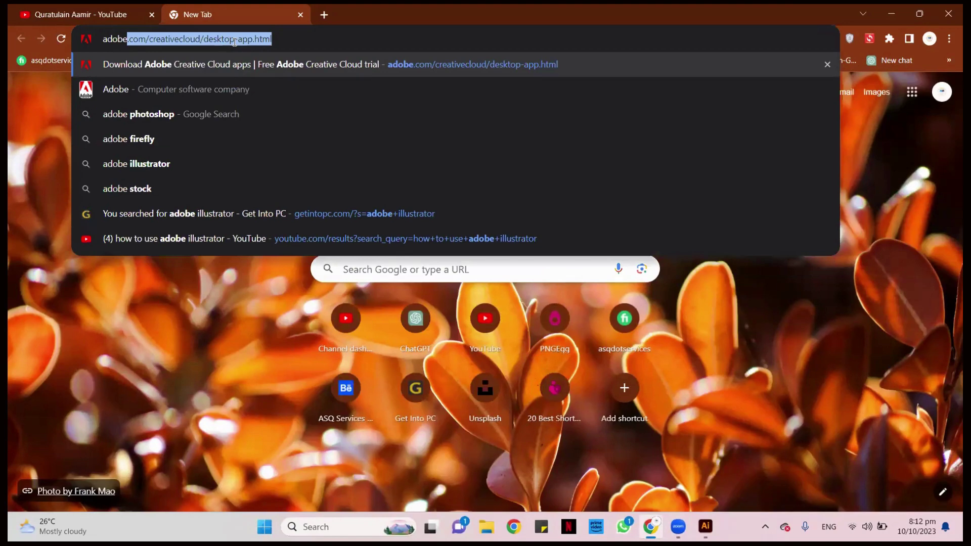
type(" c")
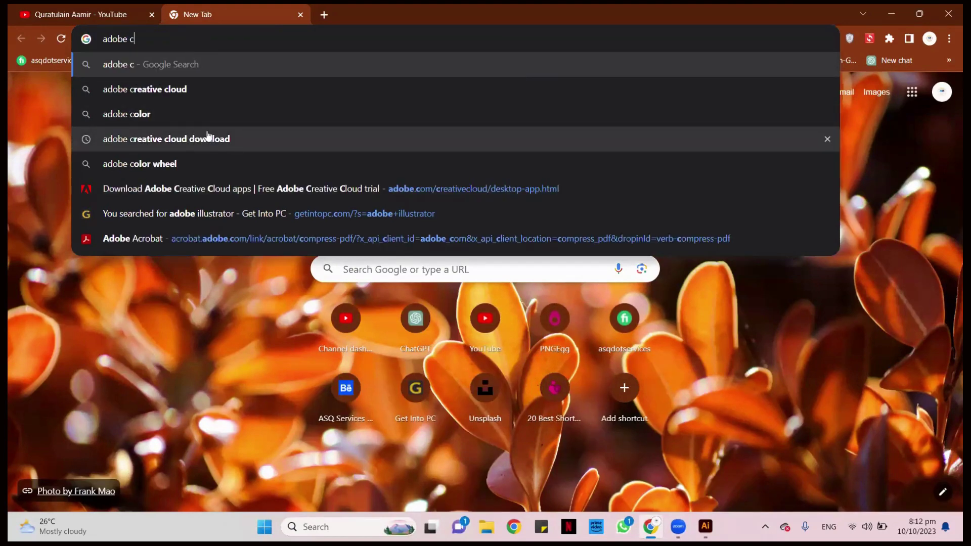
left_click(208, 135)
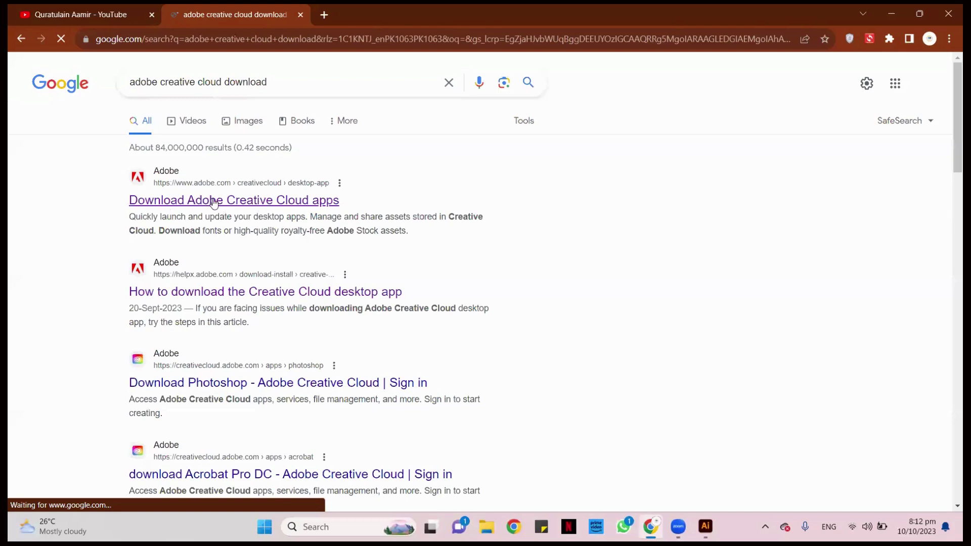
left_click(234, 199)
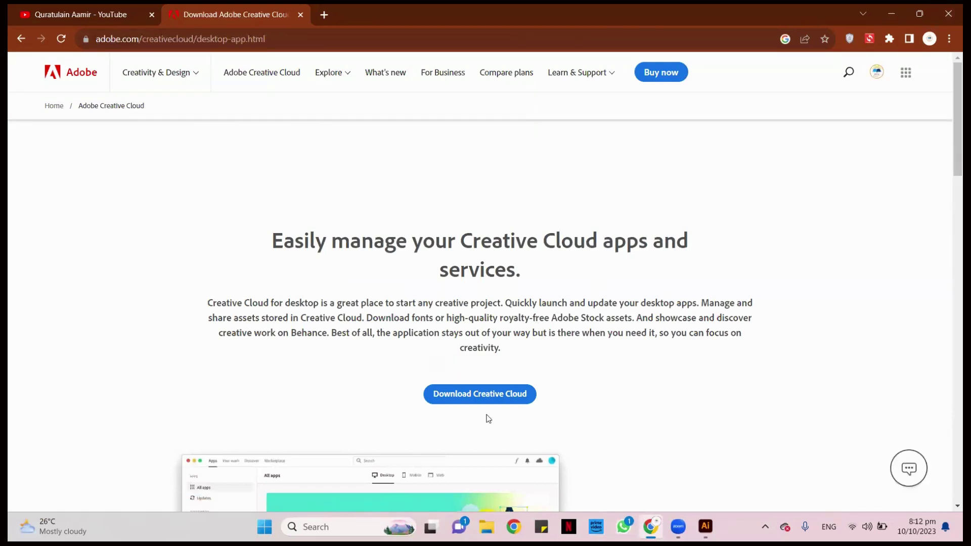
- Start downloading the Creative Cloud installer, Creative_Cloud_Set-Up.exe, and pause the download
left_click(487, 399)
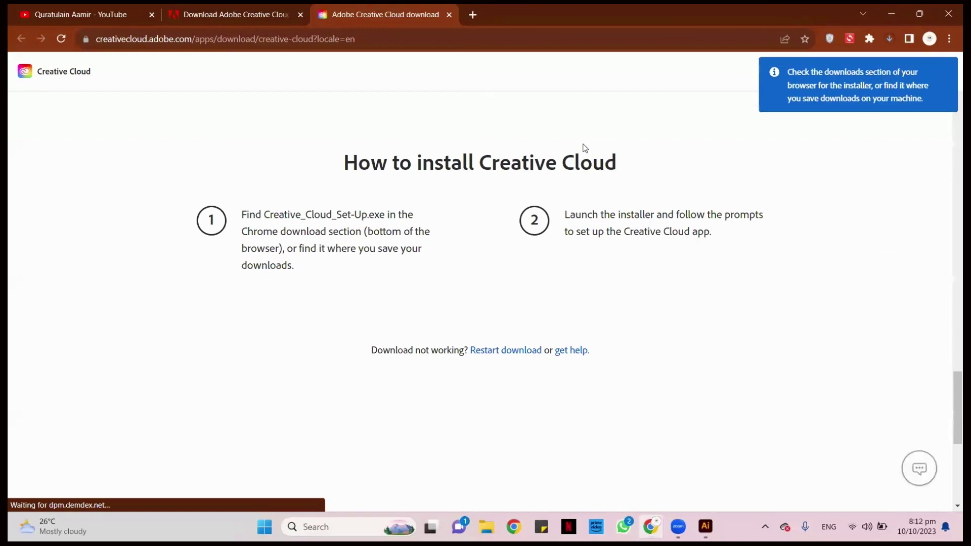
left_click(891, 39)
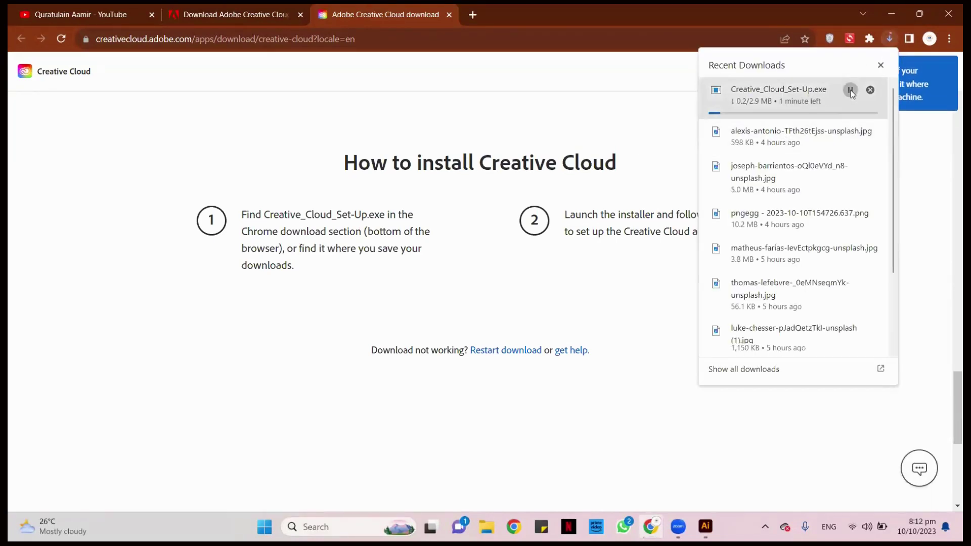
left_click(851, 91)
- Minimize Chrome and Illustrator, search Windows for "adobe", and launch Adobe Creative Cloud from the recent searches
left_click(892, 9)
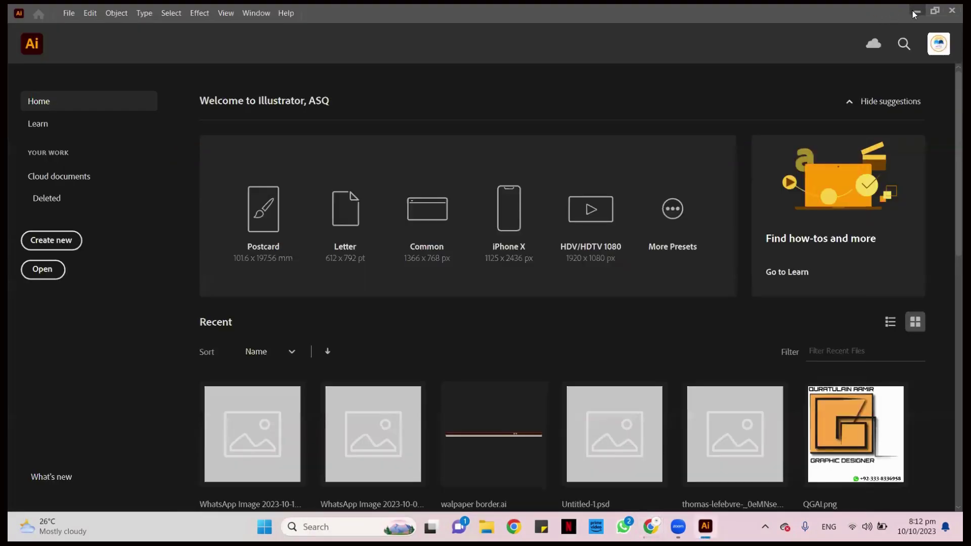
left_click(916, 9)
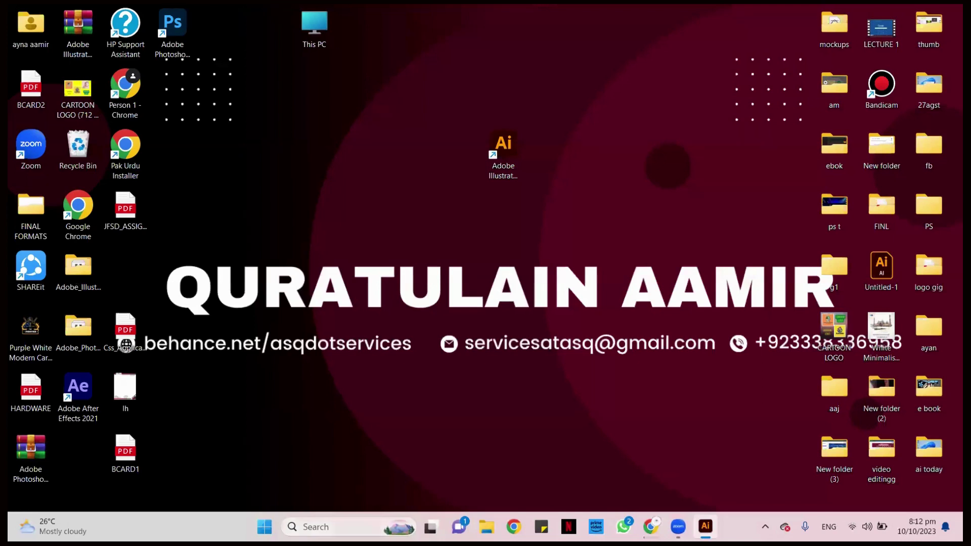
left_click(324, 527)
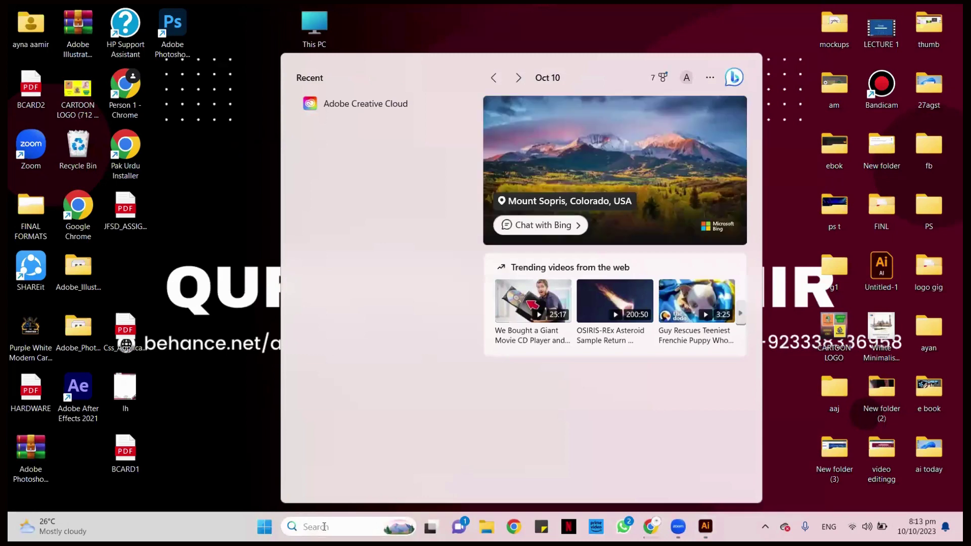
type("adobe")
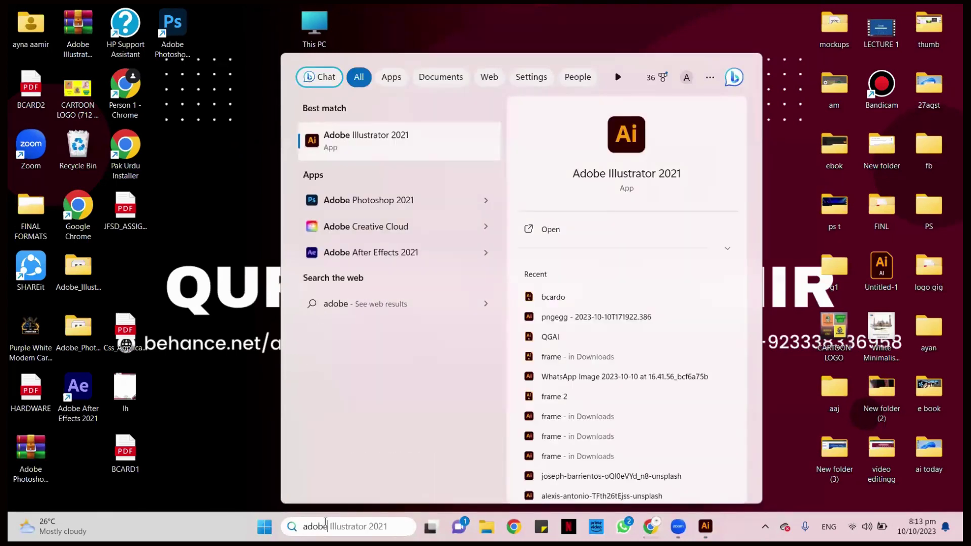
key("Return")
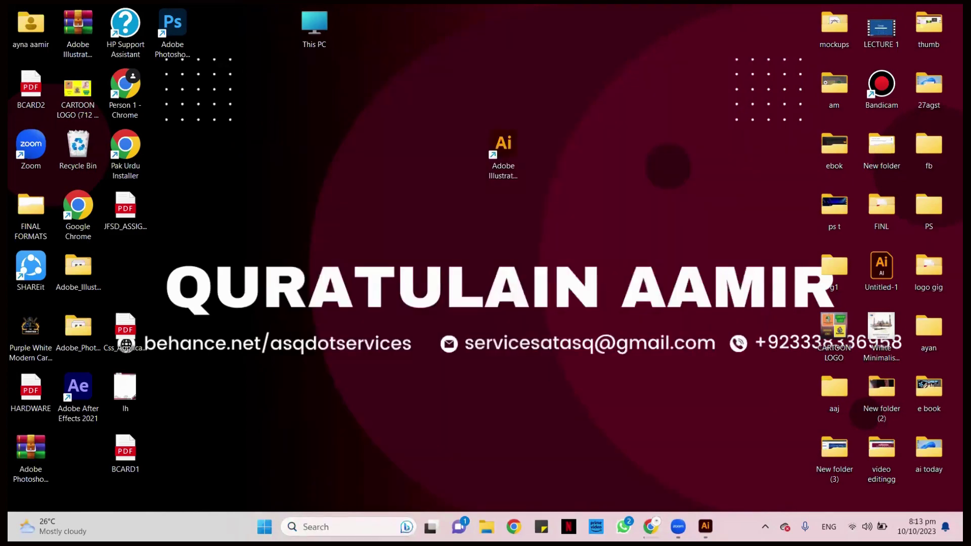
left_click(334, 527)
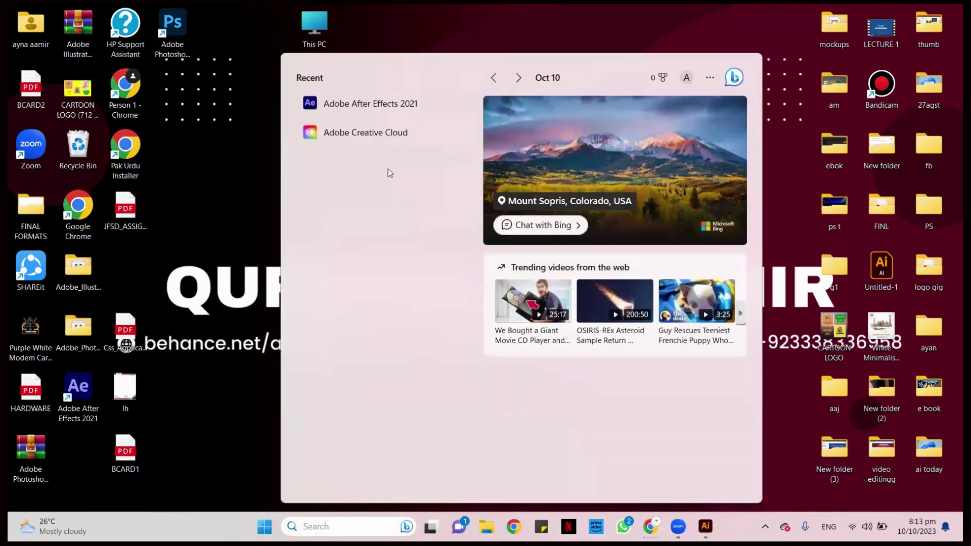
left_click(373, 139)
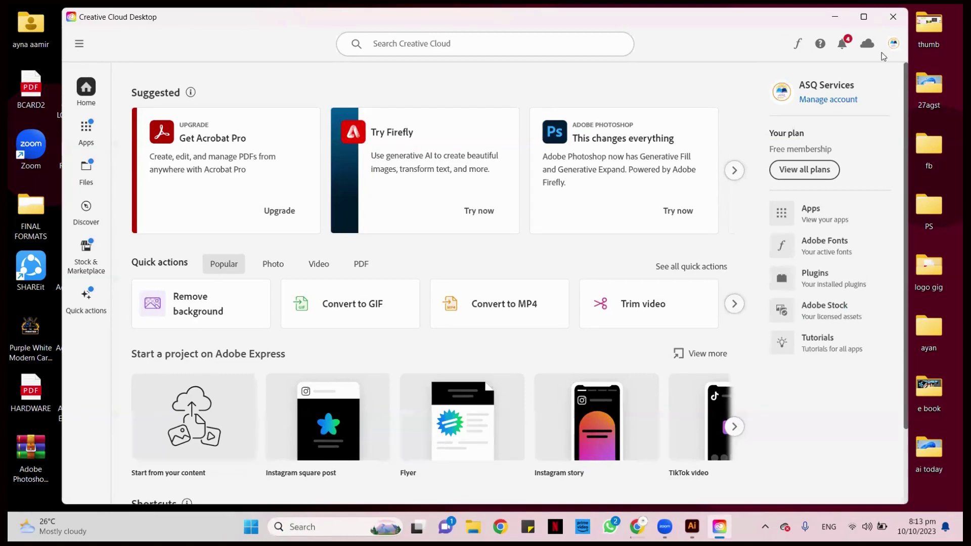
- Sign out of the Creative Cloud account and close the After Effects window
left_click(894, 44)
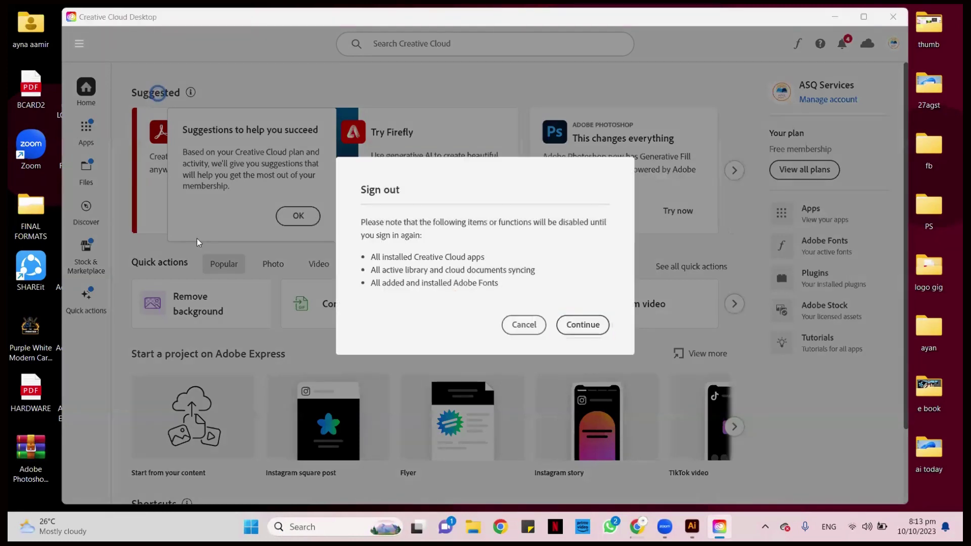
left_click(584, 325)
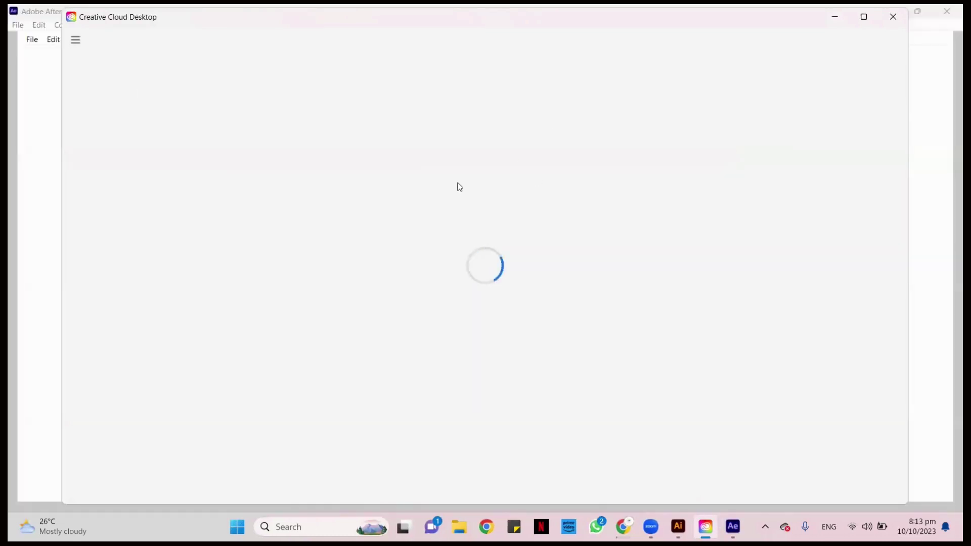
left_click(948, 12)
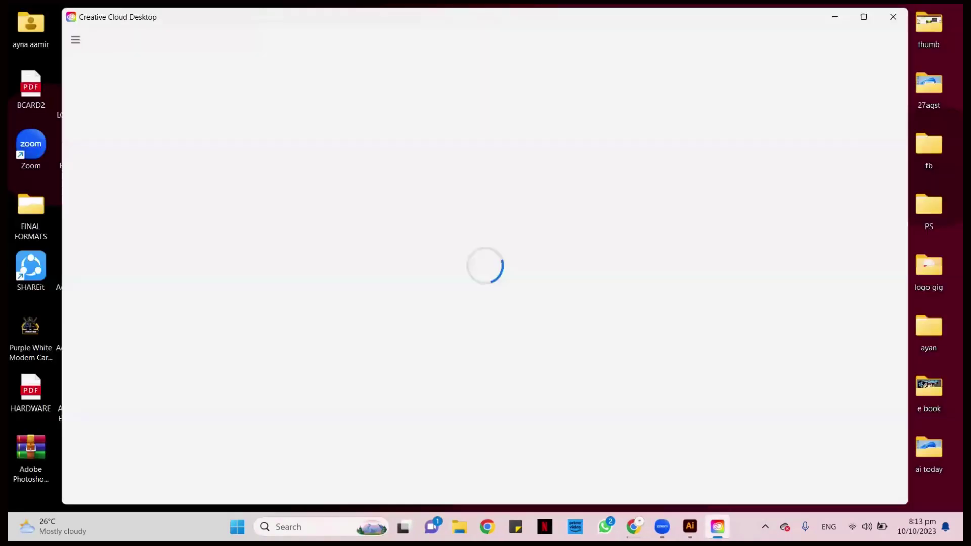
key("super+d")
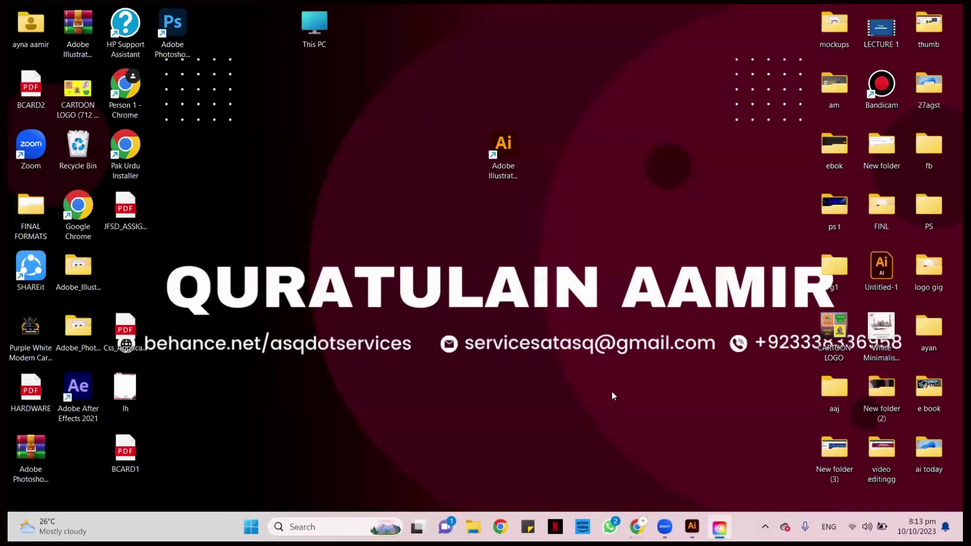
key("super+d")
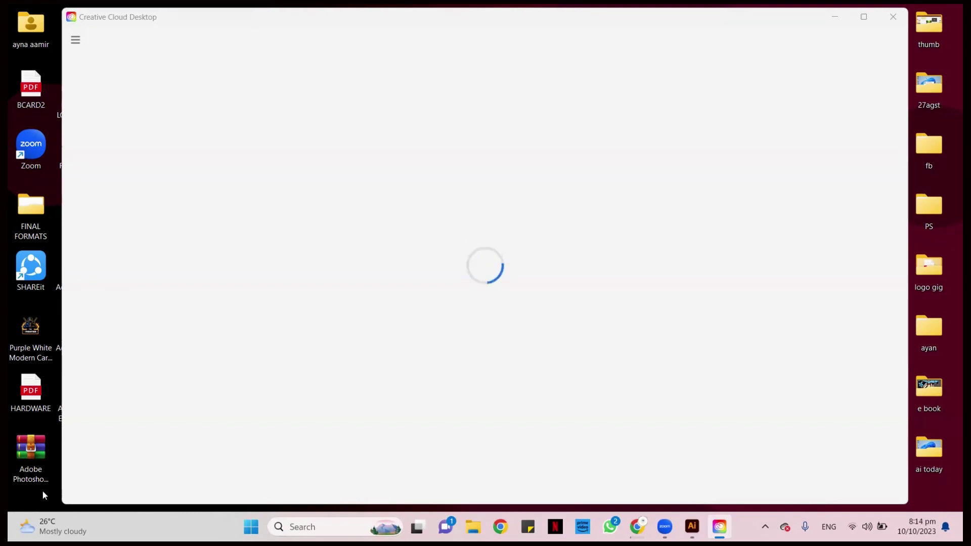
- Close and relaunch Creative Cloud Desktop, and sign in with the Google option
left_click(892, 19)
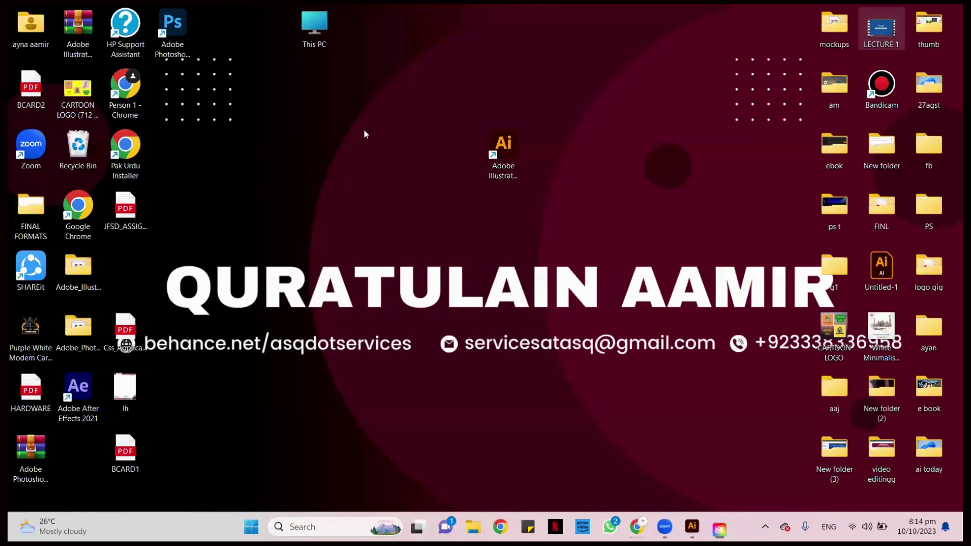
key("super+s")
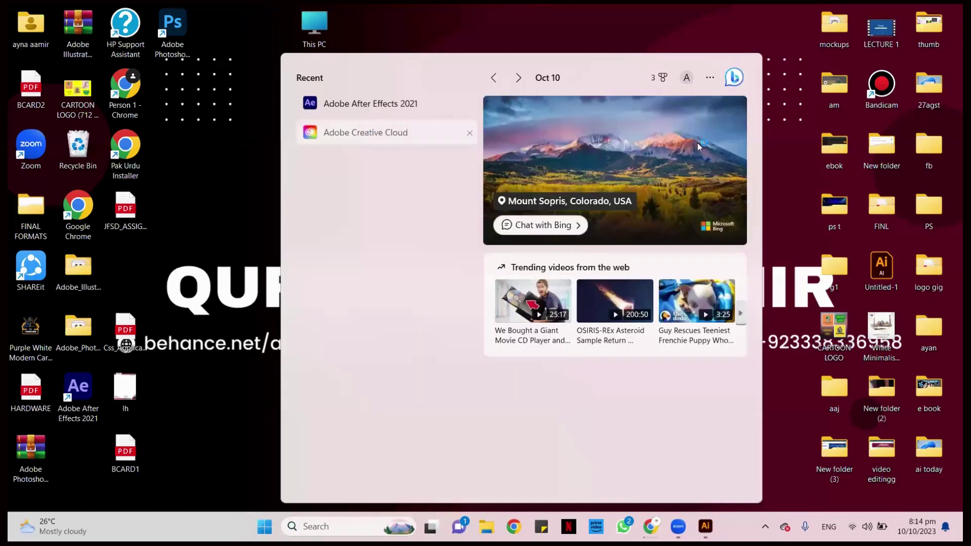
key("Return")
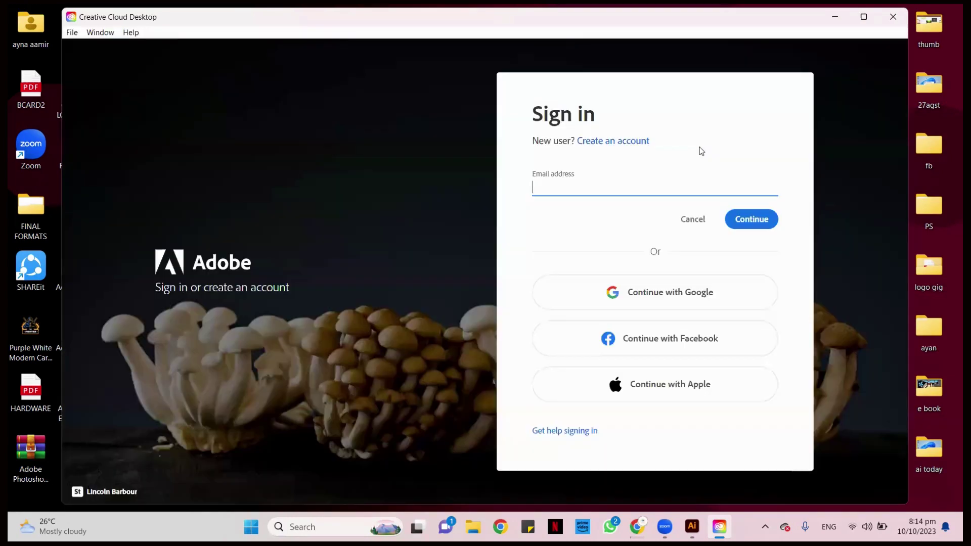
left_click(677, 293)
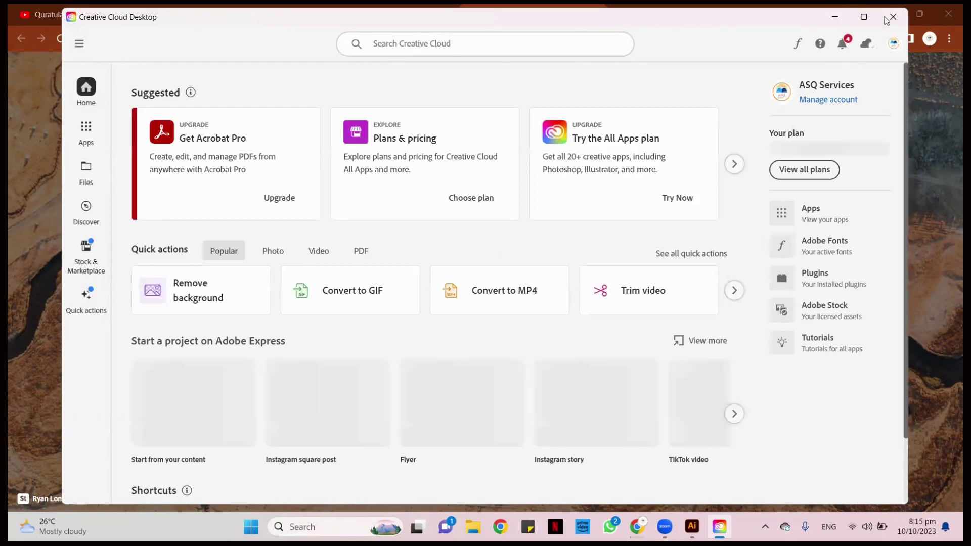
left_click(829, 16)
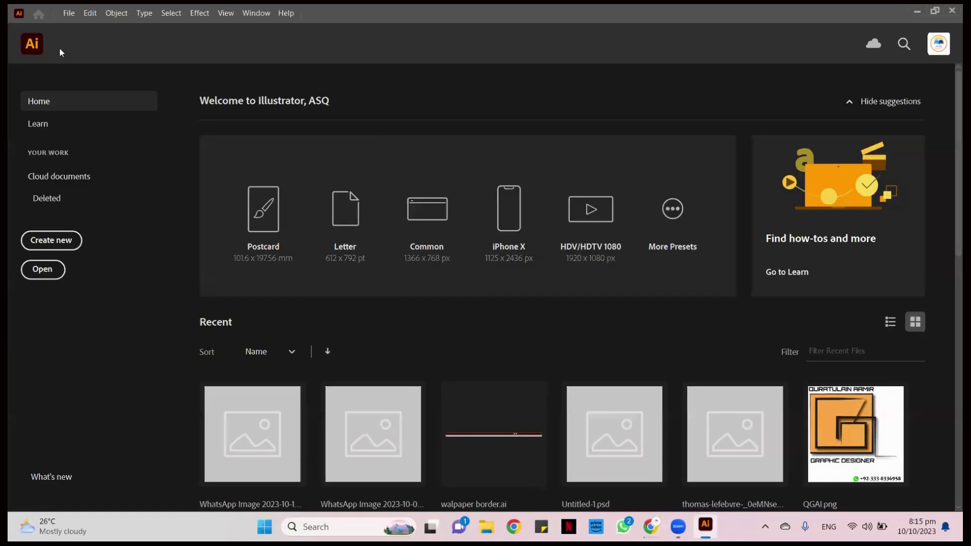
left_click(938, 51)
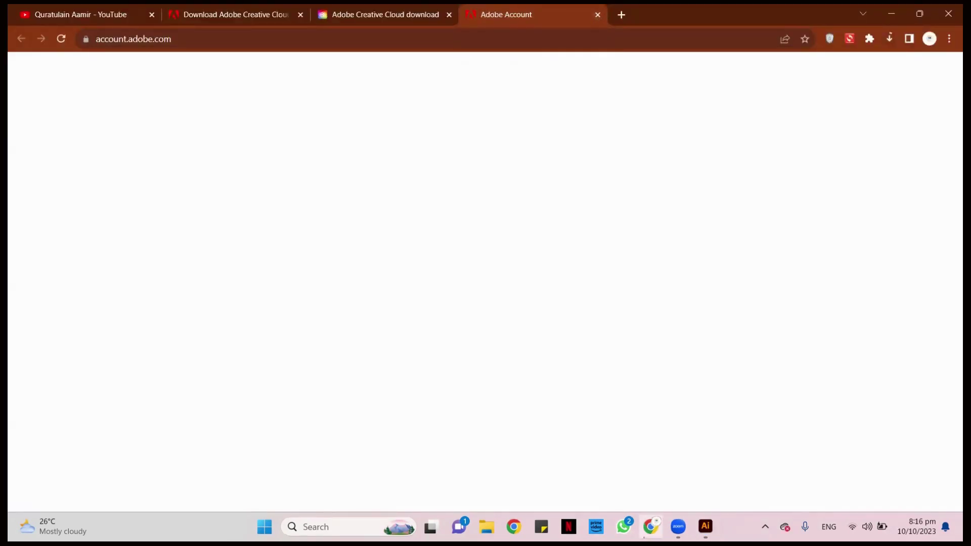
left_click(706, 526)
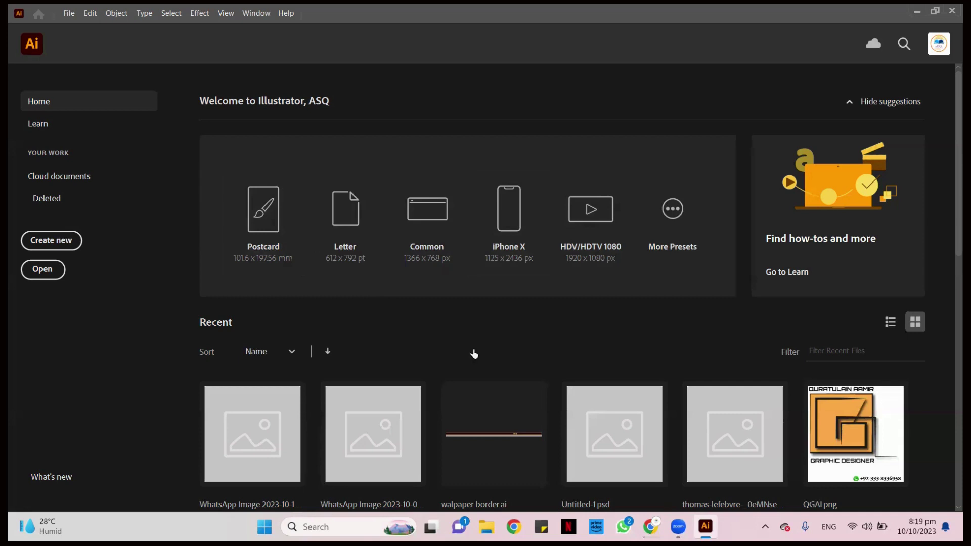
- Open the image "Yellow and Blue Money Video Youtube Thumbnail" from Downloads in Illustrator and select all artwork
scroll(472, 353, "down", 3)
scroll(591, 304, "up", 3)
scroll(413, 327, "down", 3)
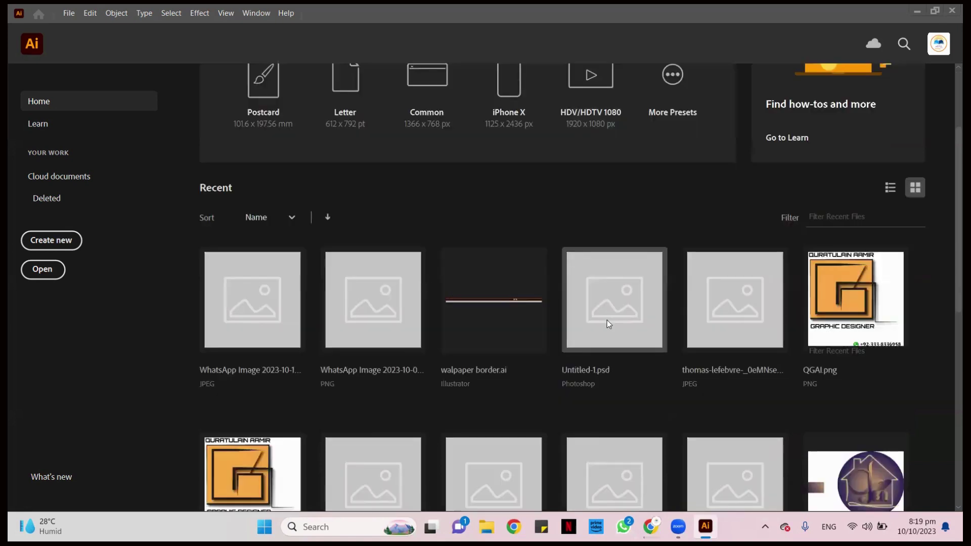
scroll(607, 320, "up", 3)
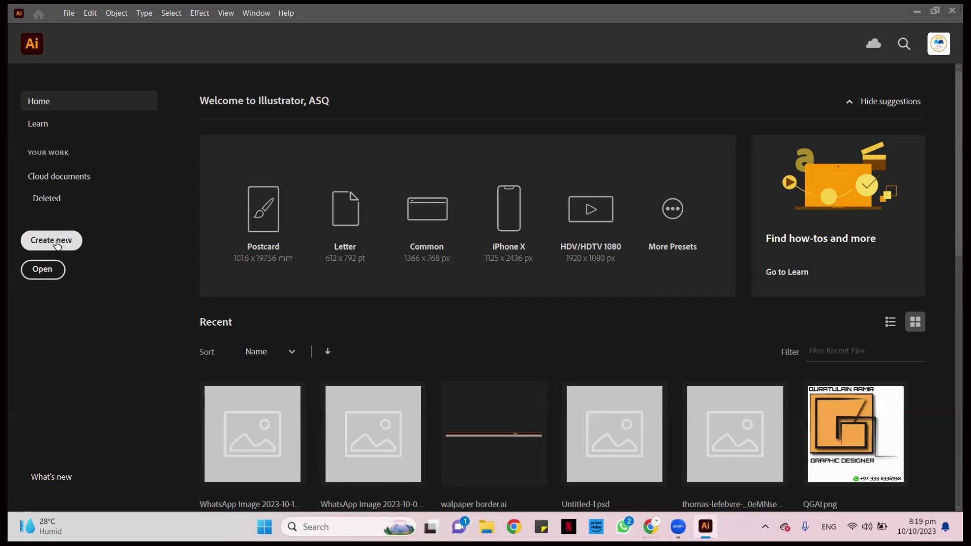
left_click(46, 273)
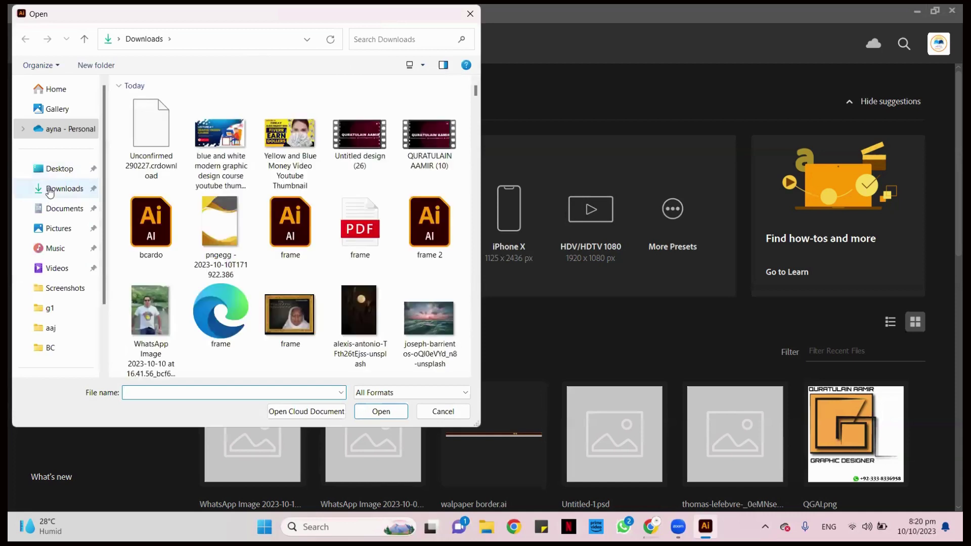
left_click(288, 139)
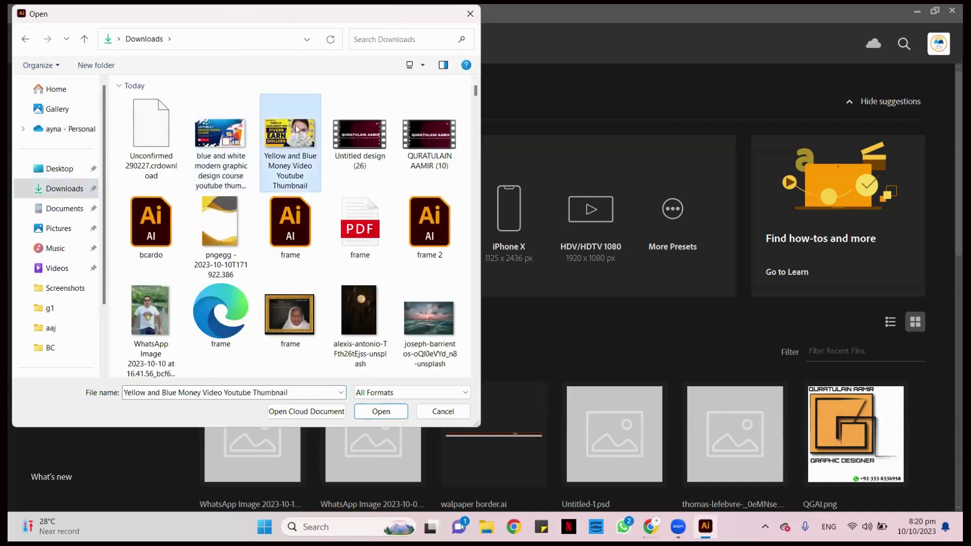
double_click(296, 128)
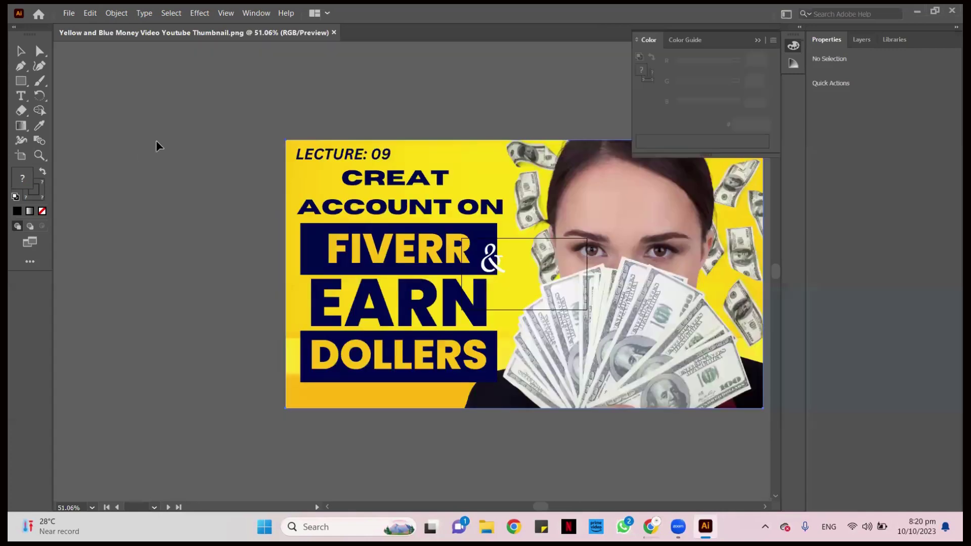
key("ctrl+a")
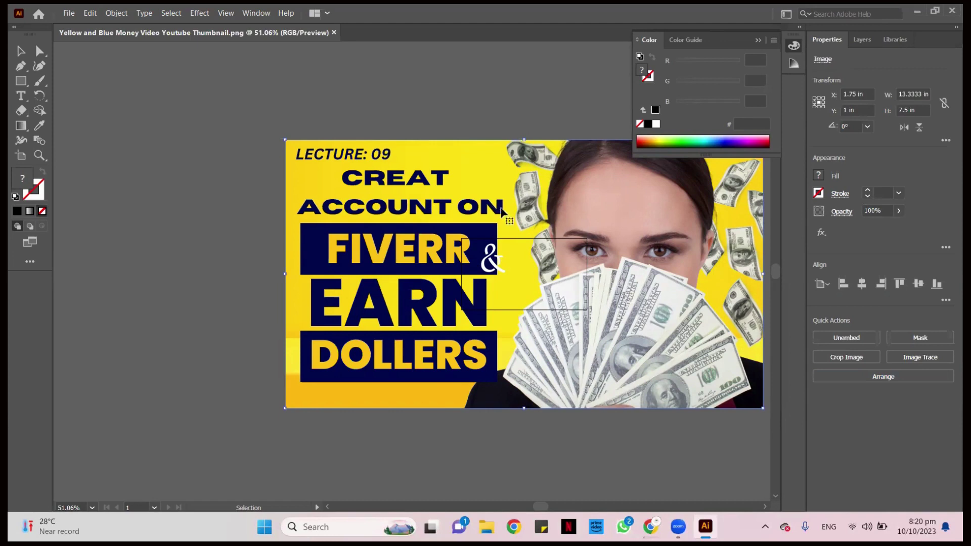
- Return from the open thumbnail image to the home screen and start creating a new document
left_click_drag(512, 227, 481, 231)
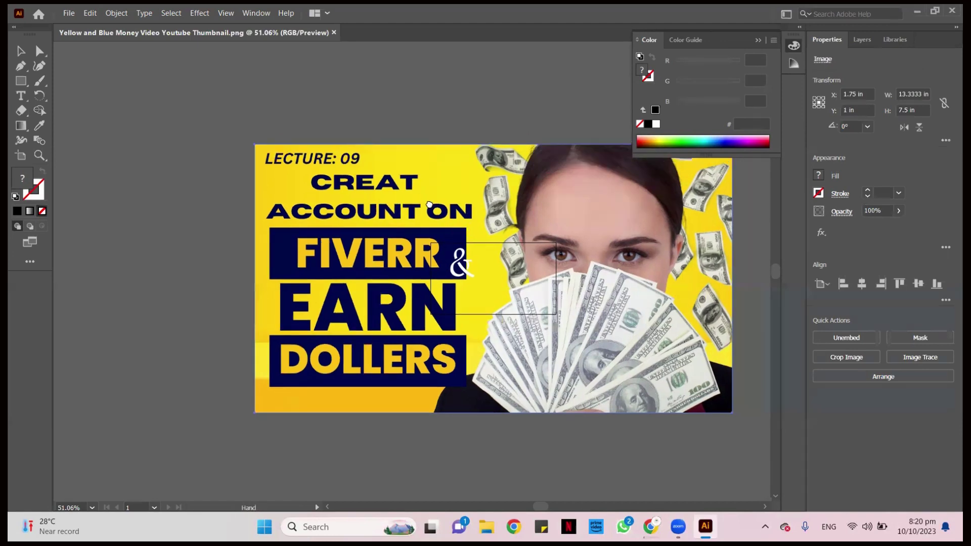
left_click_drag(481, 189, 427, 163)
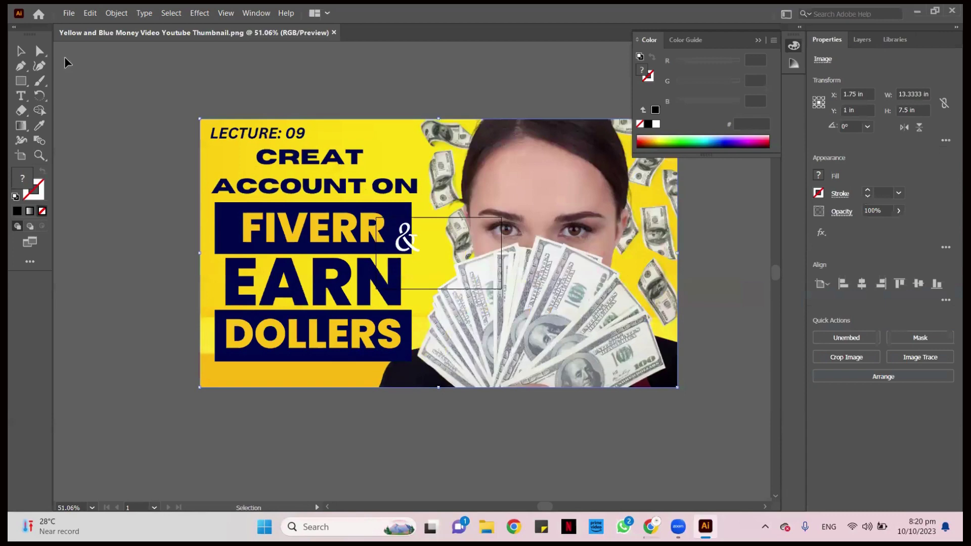
left_click(43, 14)
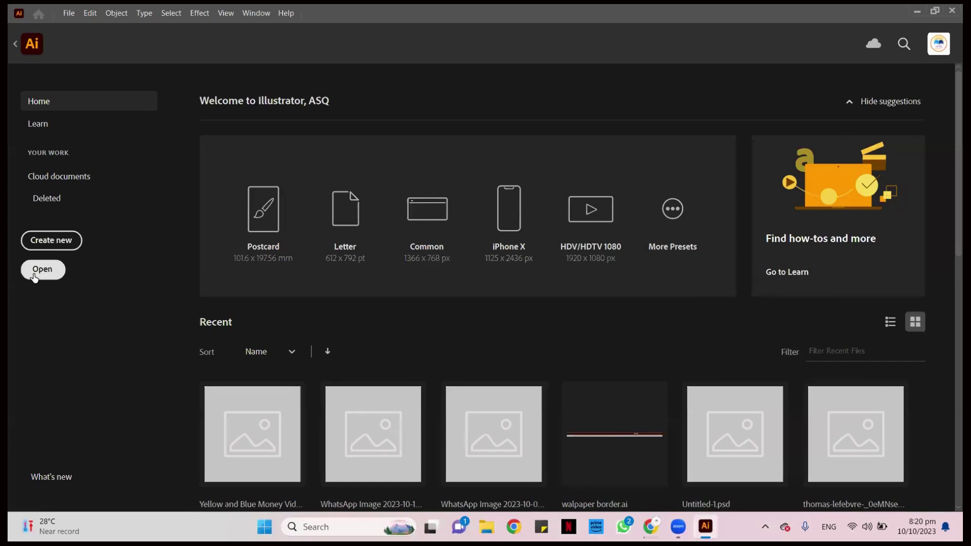
left_click(50, 243)
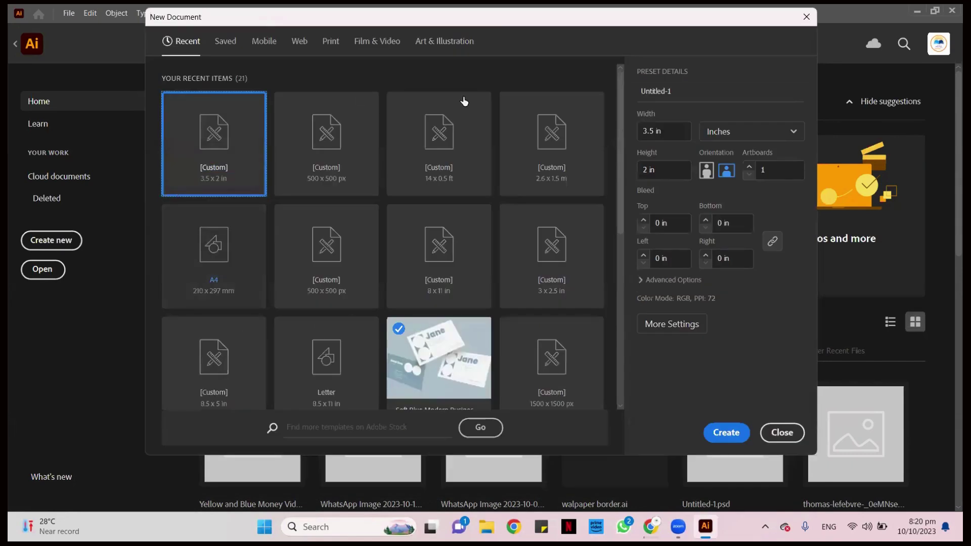
- Examine the recent items, the saved template, and the full set of Mobile presets and templates for new documents
scroll(349, 292, "down", 2)
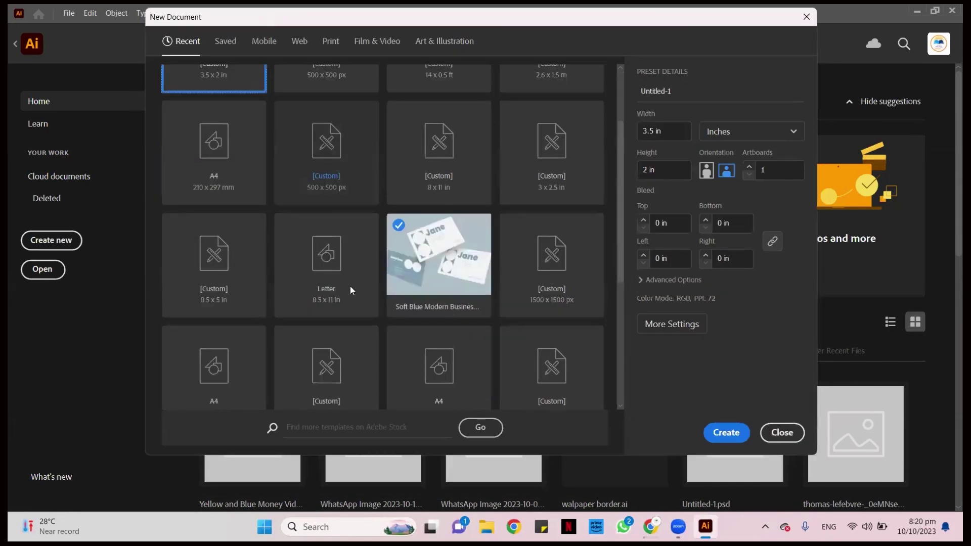
scroll(353, 288, "down", 5)
scroll(360, 282, "up", 7)
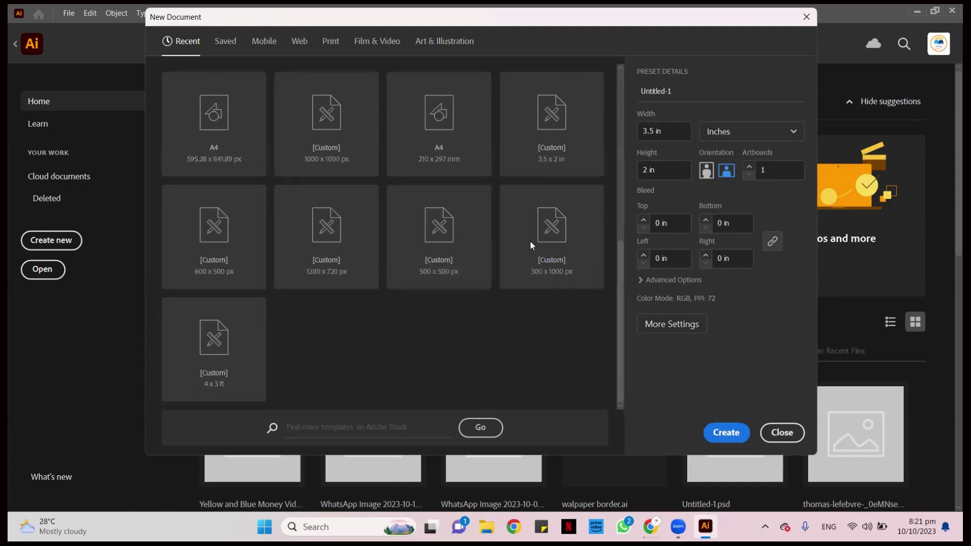
left_click(222, 42)
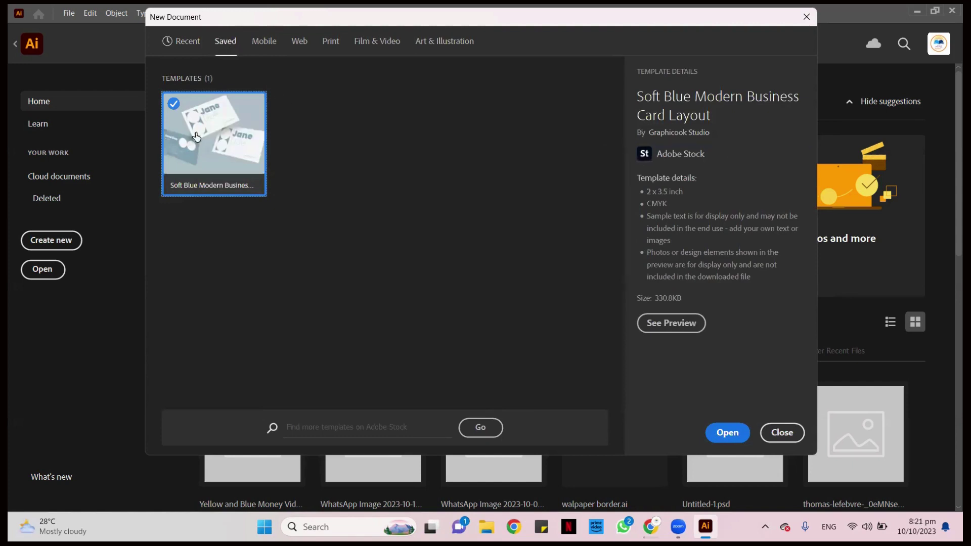
left_click(262, 49)
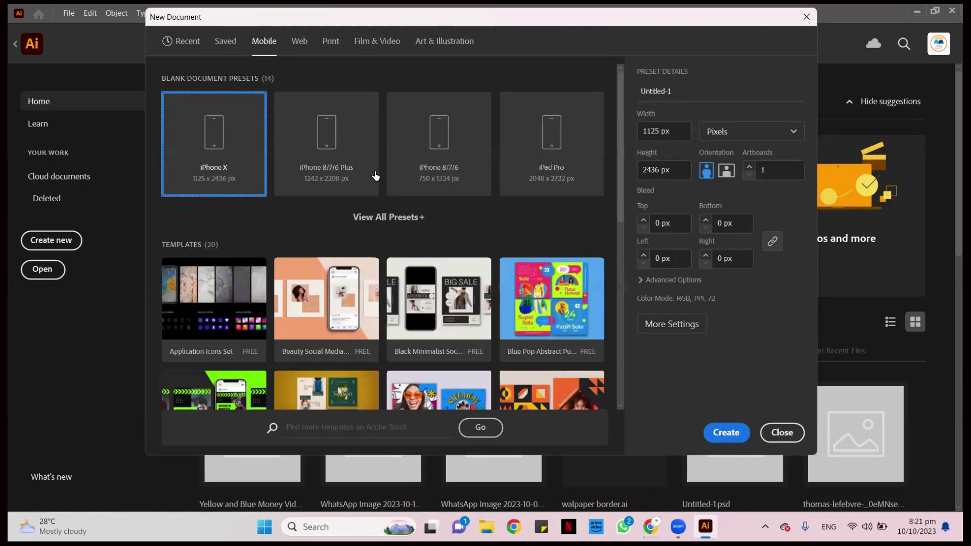
scroll(436, 257, "down", 2)
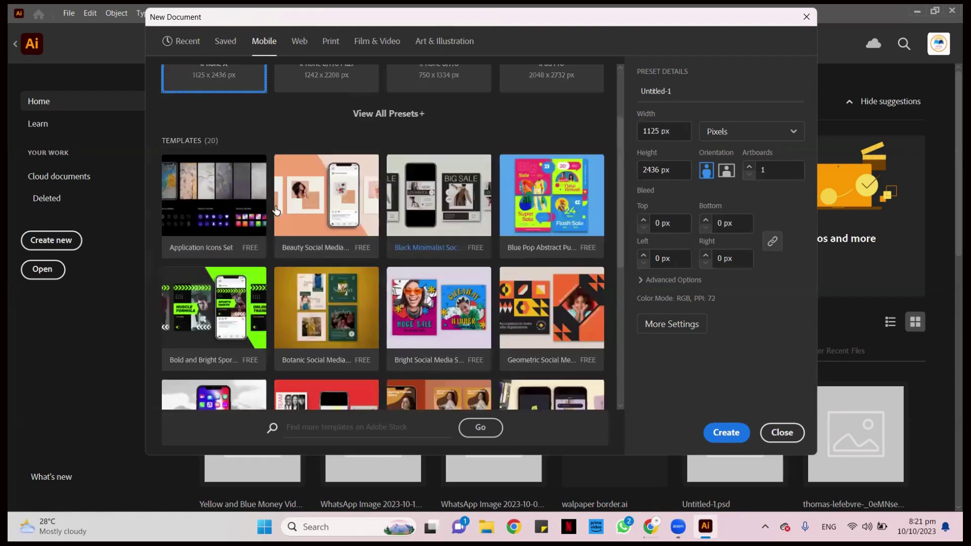
scroll(458, 295, "down", 2)
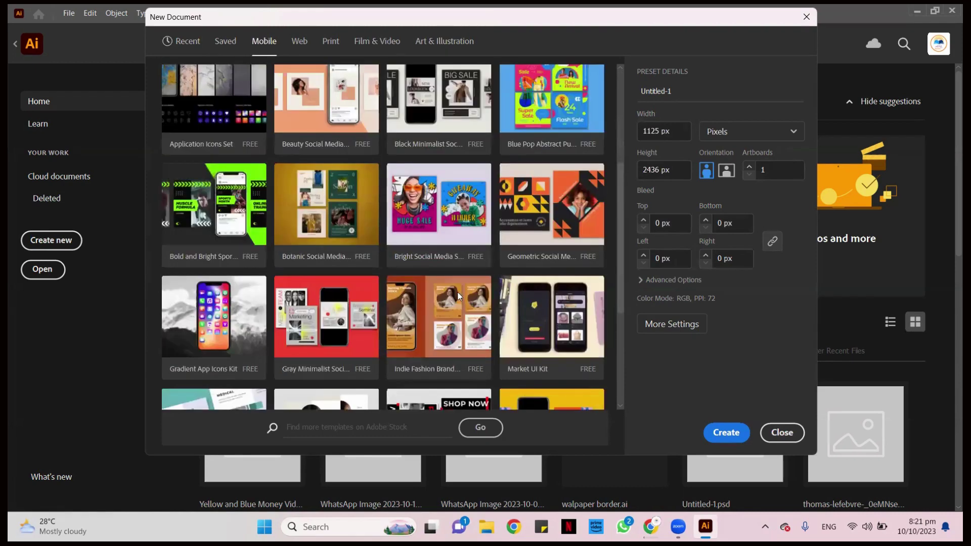
scroll(456, 287, "down", 4)
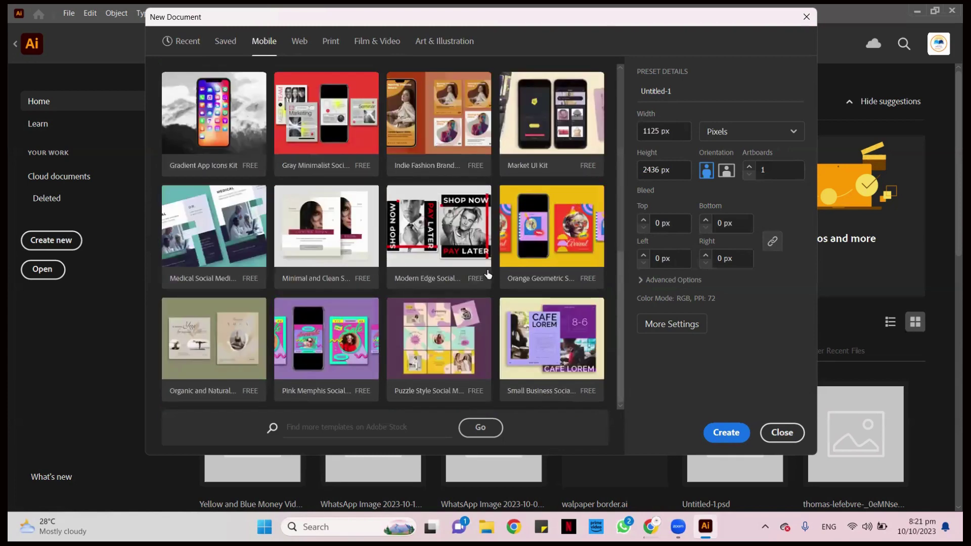
scroll(489, 275, "up", 8)
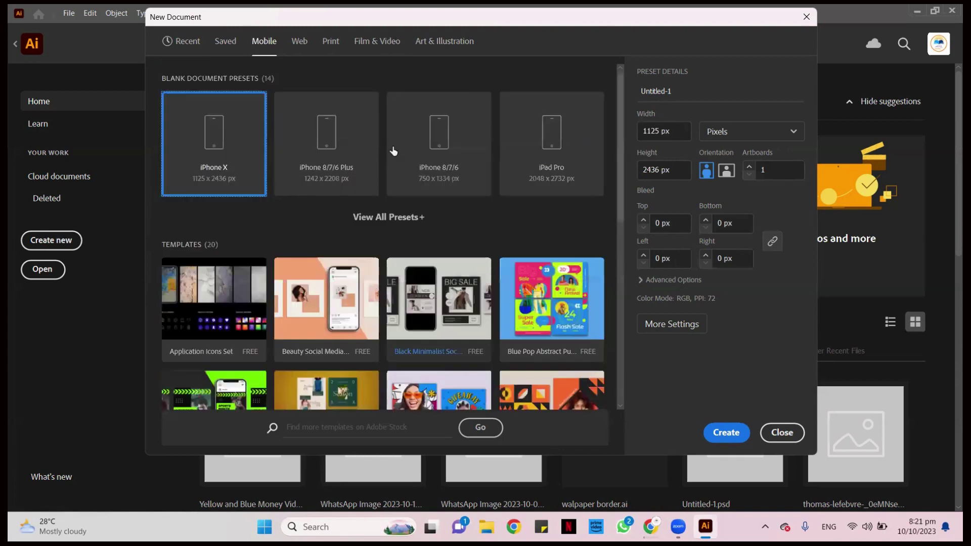
left_click(381, 217)
scroll(486, 323, "down", 8)
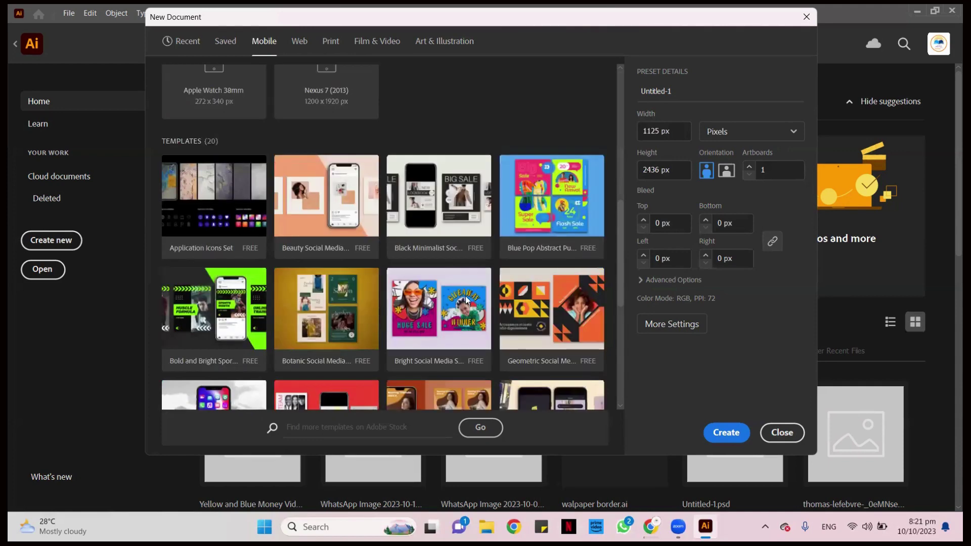
- Compare the Web presets with the Mobile ones, and look through all Web presets and templates
left_click(302, 47)
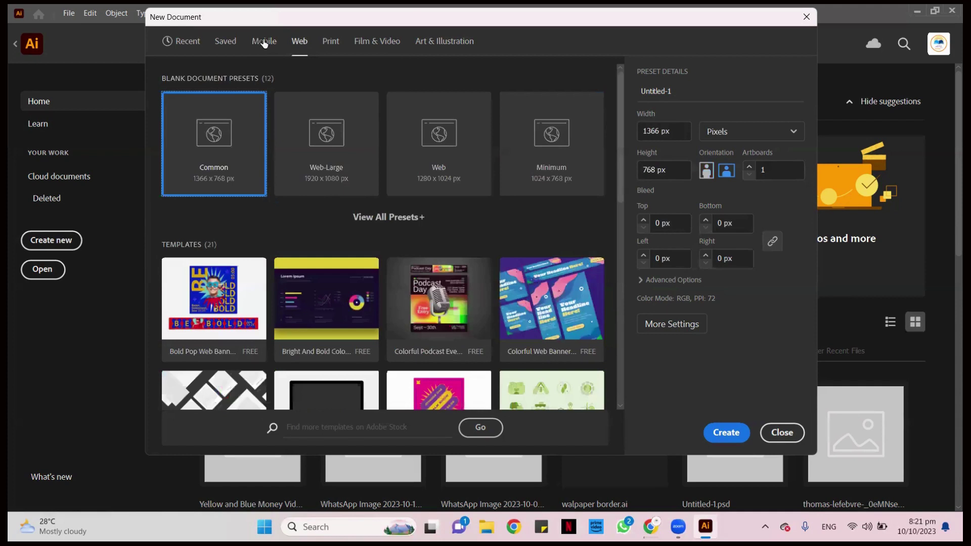
left_click(264, 43)
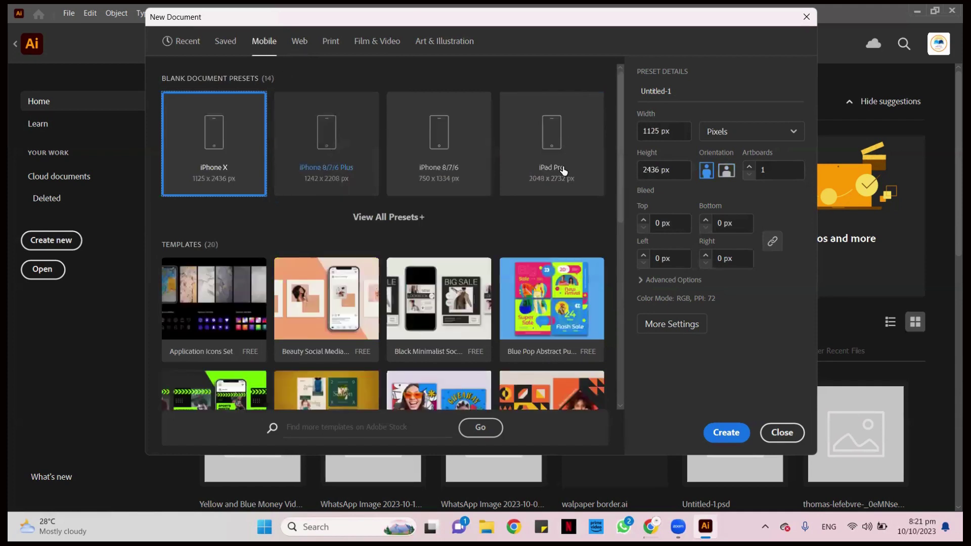
left_click(300, 42)
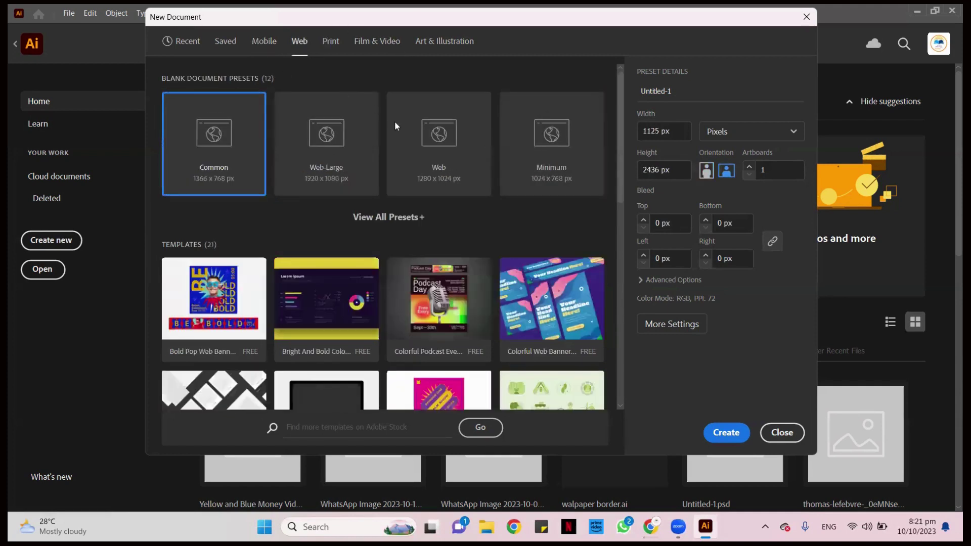
left_click(382, 217)
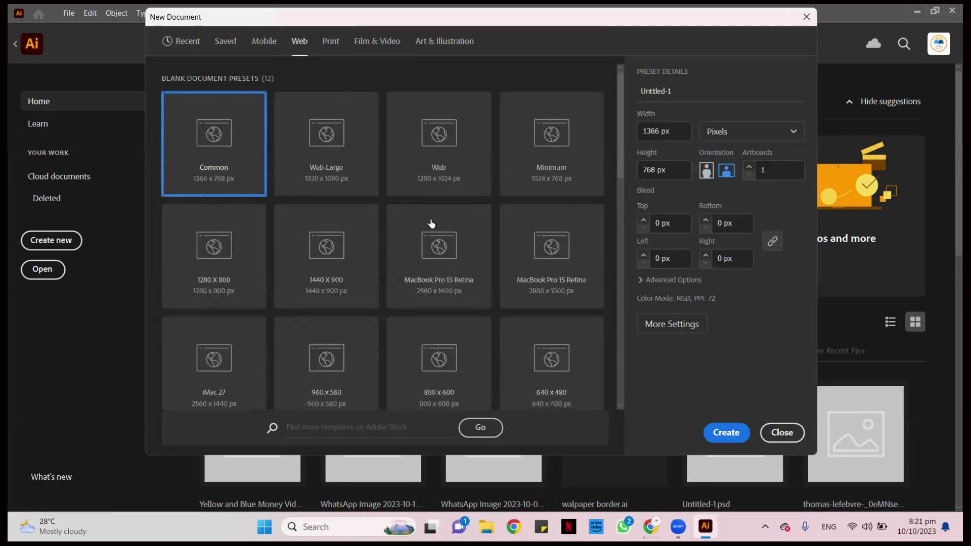
scroll(436, 233, "down", 3)
scroll(436, 233, "down", 5)
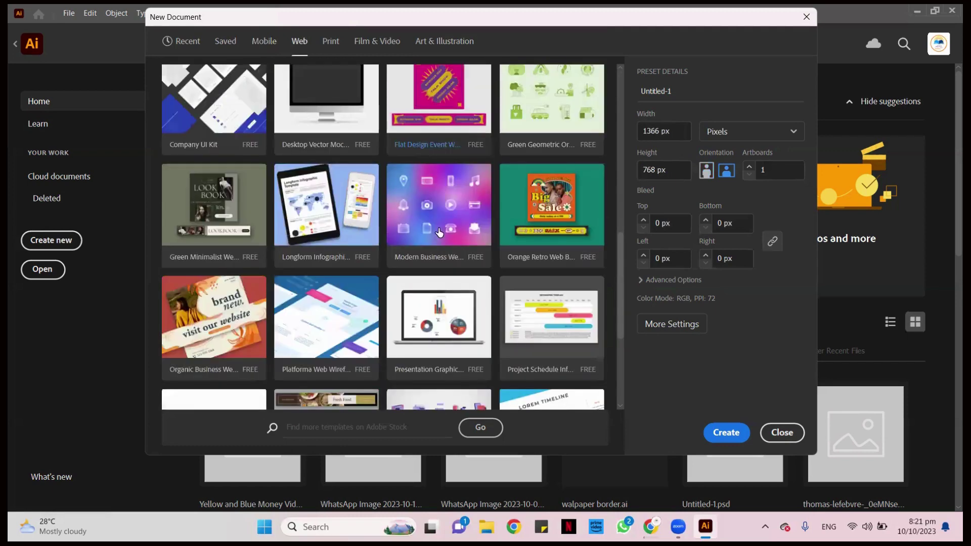
- Look through the Print, Film & Video, and Art & Illustration document presets and templates
left_click(332, 44)
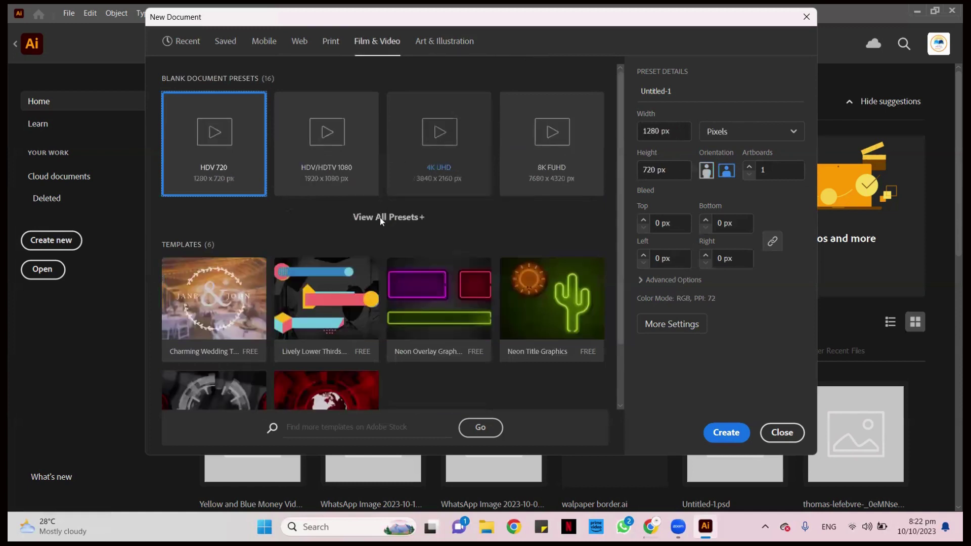
scroll(324, 225, "down", 2)
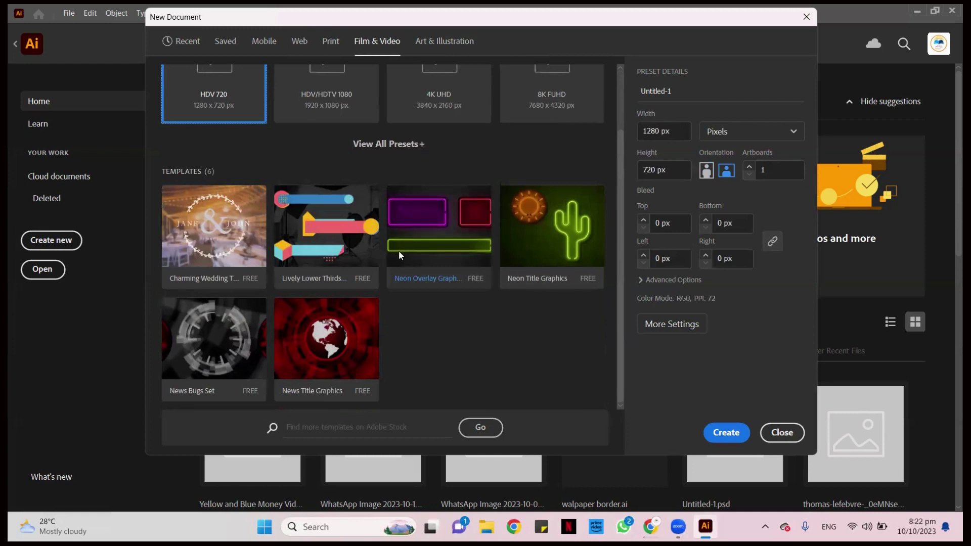
scroll(399, 250, "up", 2)
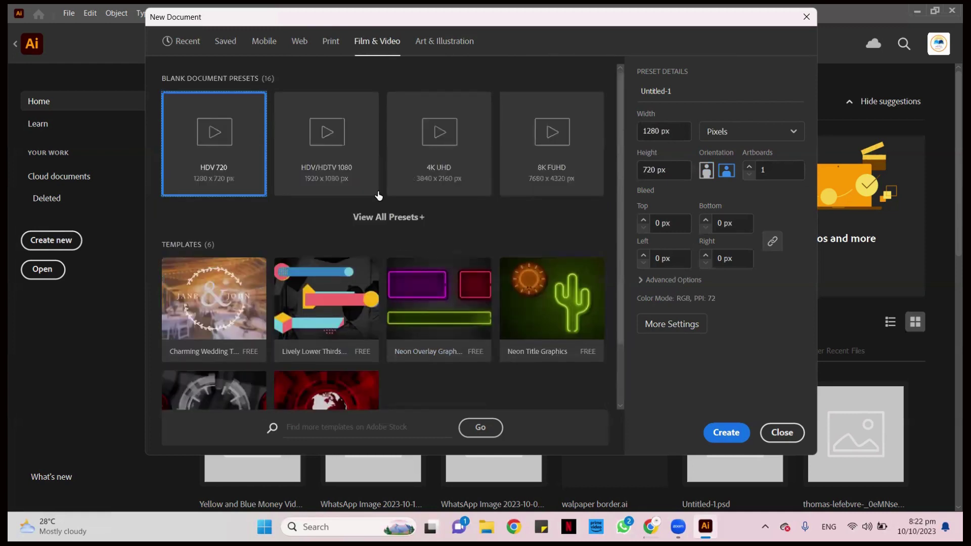
left_click(431, 42)
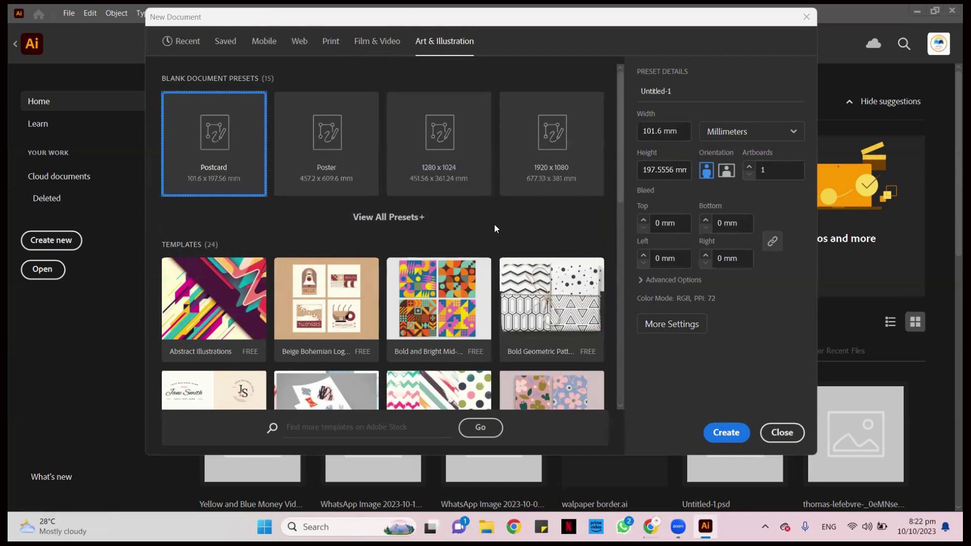
- Go back to the recent document presets and name the new document "LECTURE 2"
left_click(188, 50)
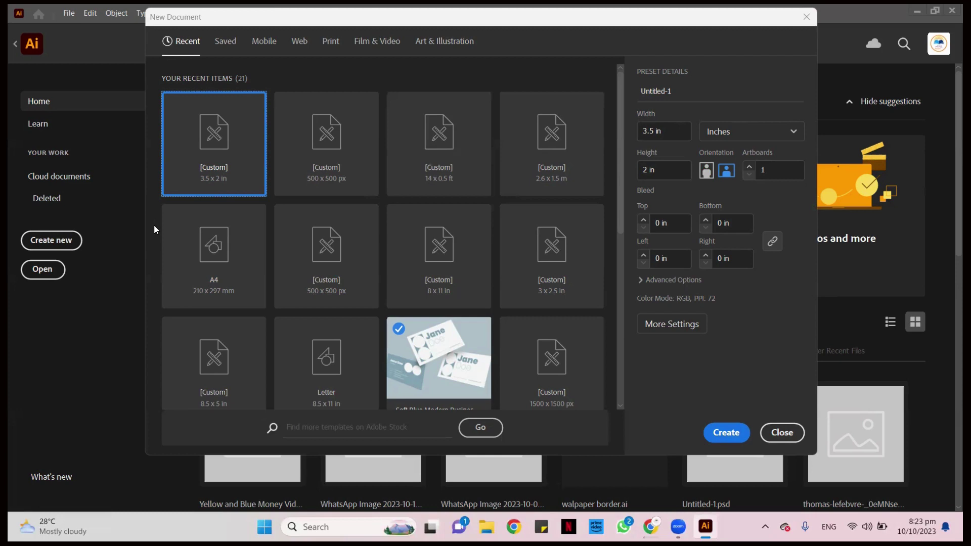
double_click(659, 91)
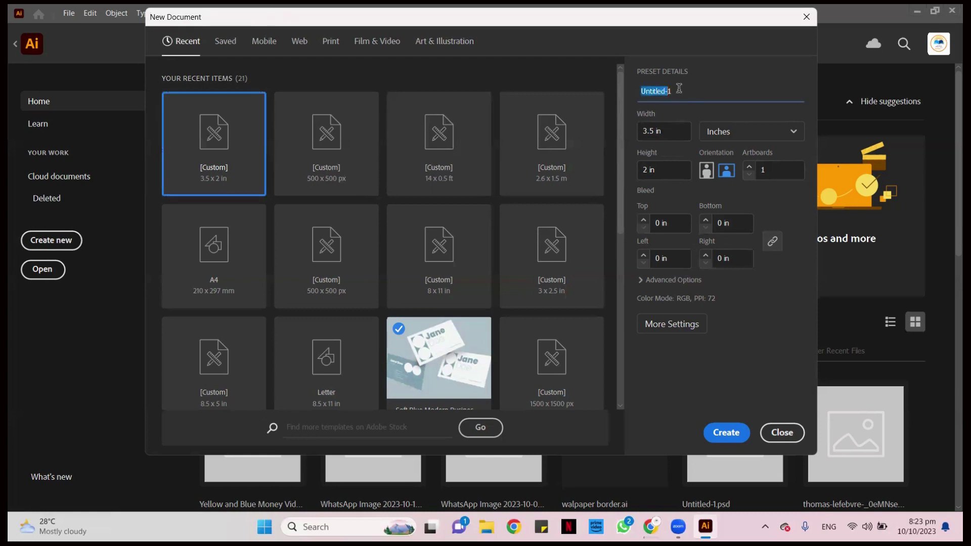
left_click(676, 90)
triple_click(660, 91)
type("LECTURE 2")
- Review the available measurement units and set the new document's units to Pixels
left_click(658, 130)
left_click(665, 168)
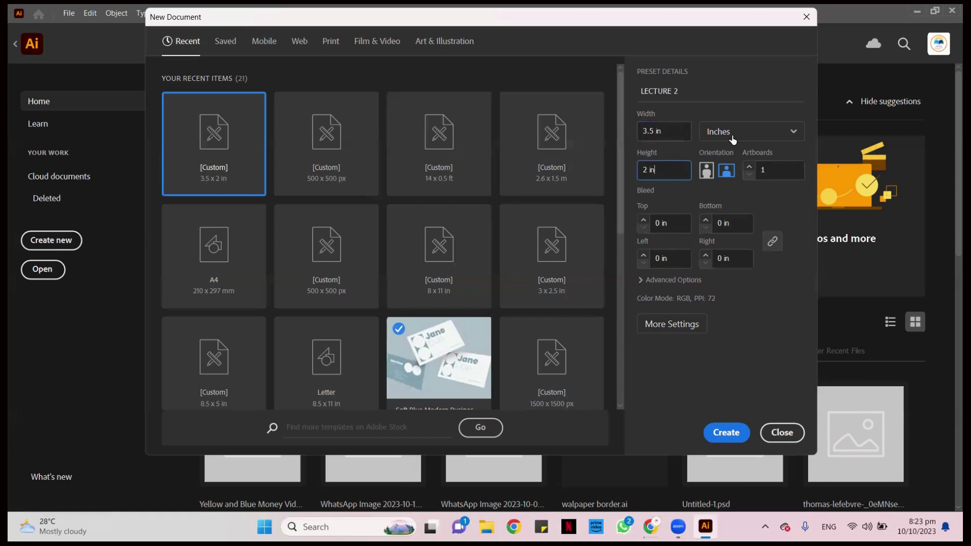
left_click(793, 136)
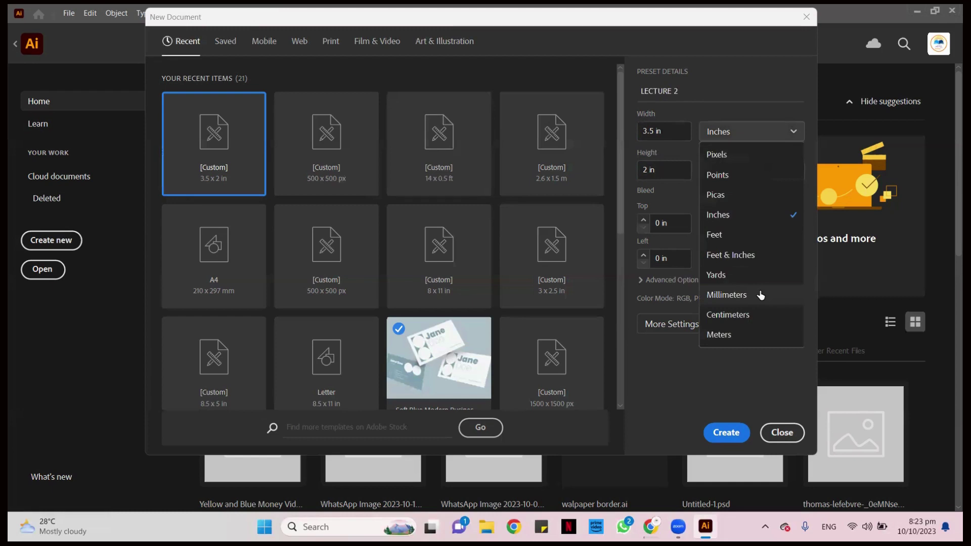
left_click(794, 134)
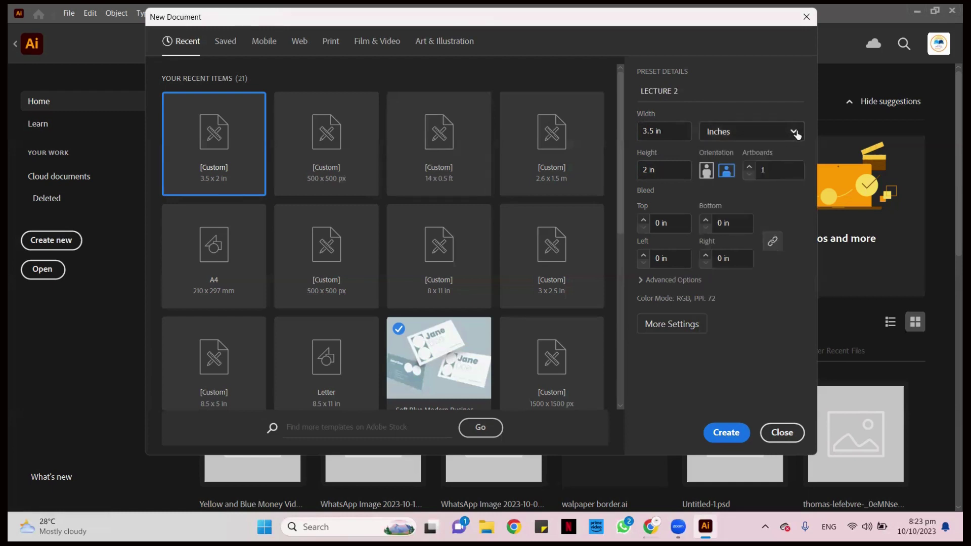
left_click(795, 133)
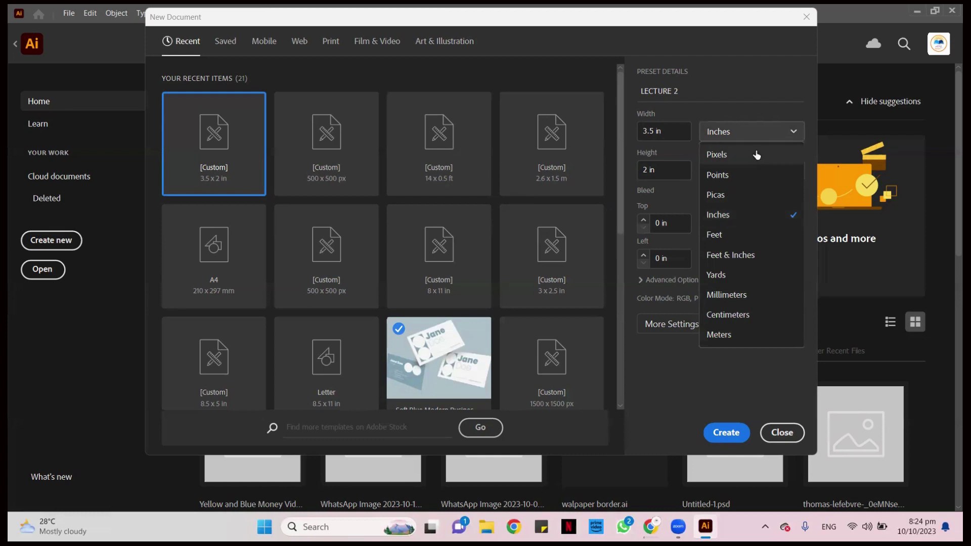
left_click(782, 137)
left_click(785, 131)
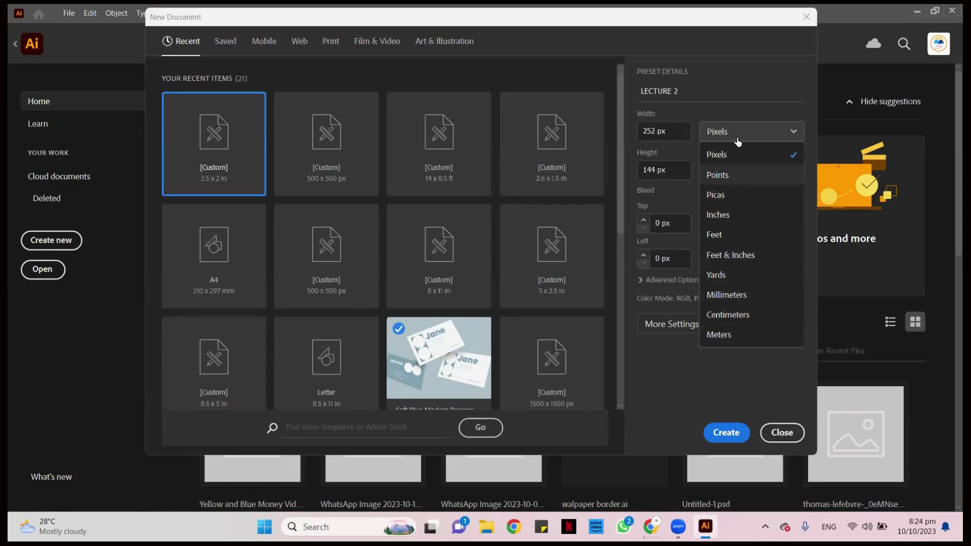
- Set the new document's width and height to 500 px each and choose portrait orientation
left_click(651, 133)
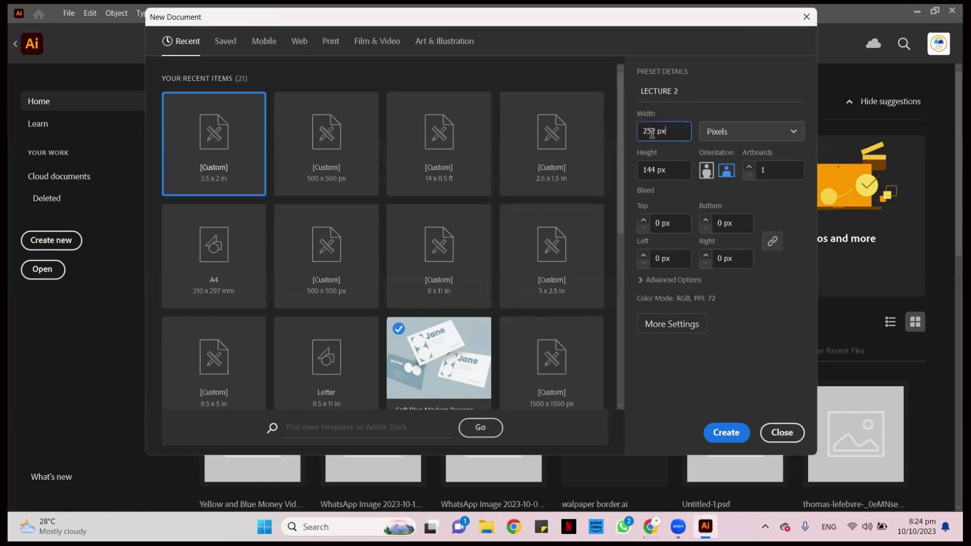
double_click(652, 132)
triple_click(652, 134)
left_click(661, 129)
triple_click(660, 129)
type("500")
double_click(648, 171)
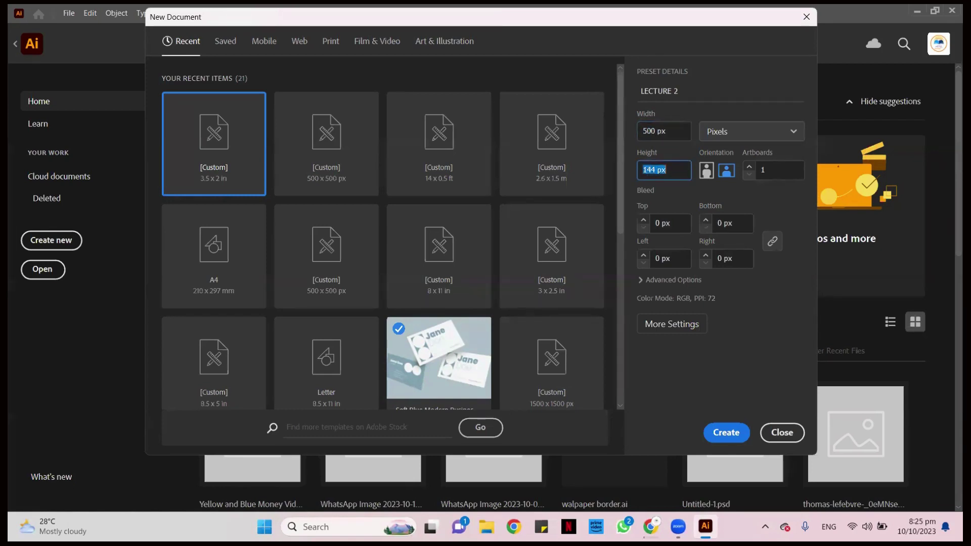
type("500")
left_click(707, 172)
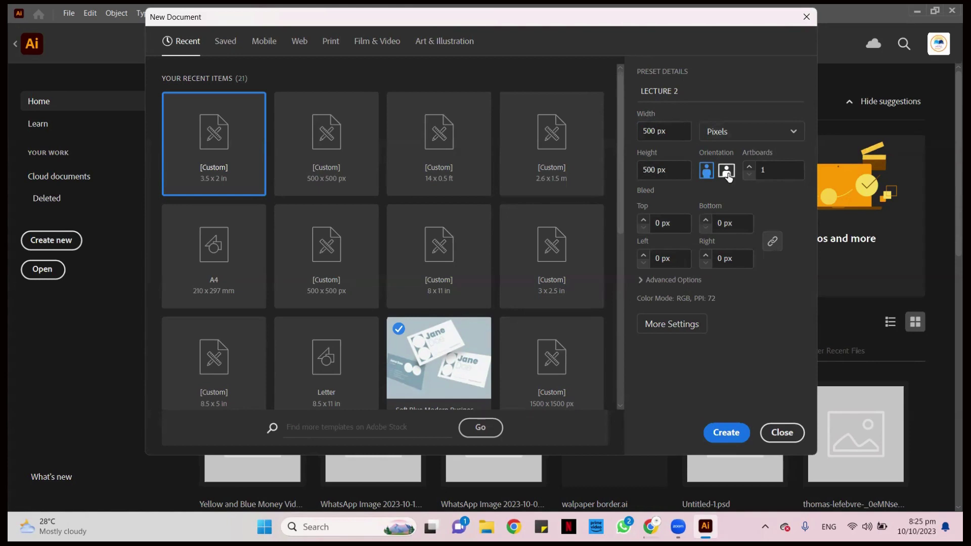
- Set the new document's width to 600 px and check the unit list, keeping Pixels
left_click(646, 131)
key("Delete")
type("6")
key("BackSpace")
key("BackSpace")
type("60")
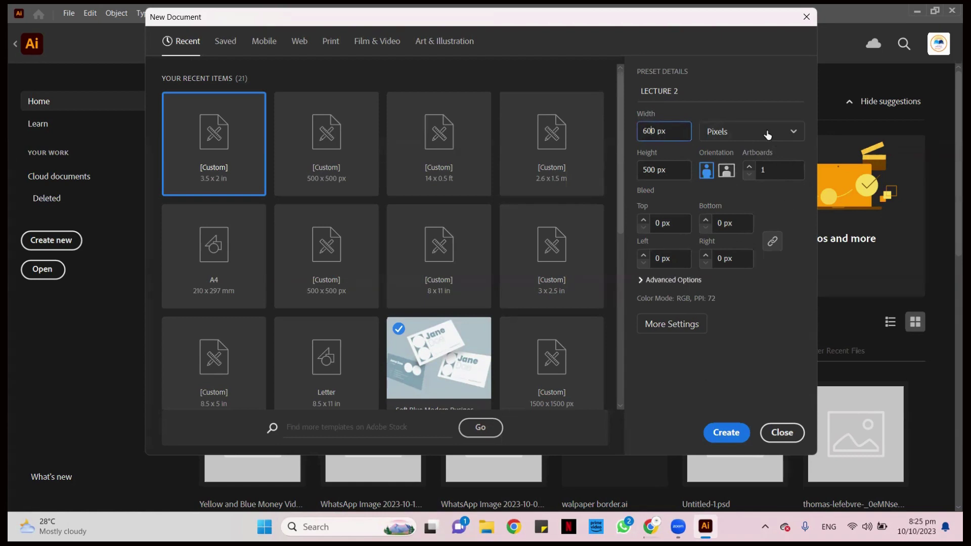
left_click(711, 136)
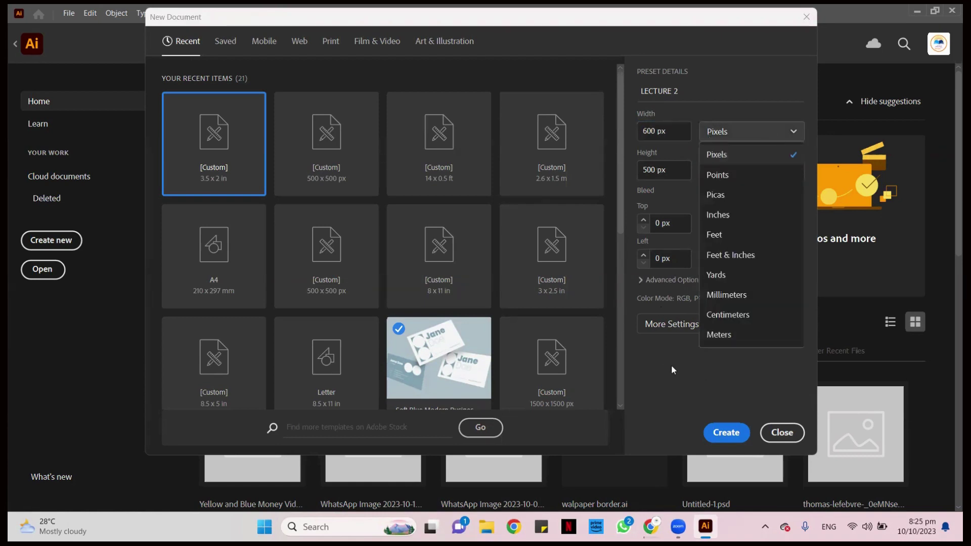
left_click(673, 370)
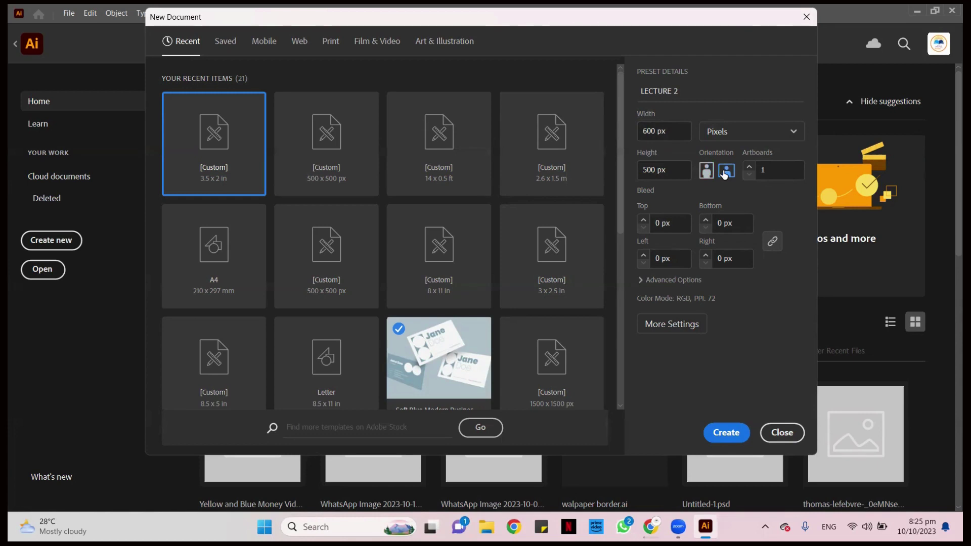
- Set the new document's width to 500 px and create the "LECTURE 2" document
left_click(649, 132)
key("BackSpace")
type("5")
key("Tab")
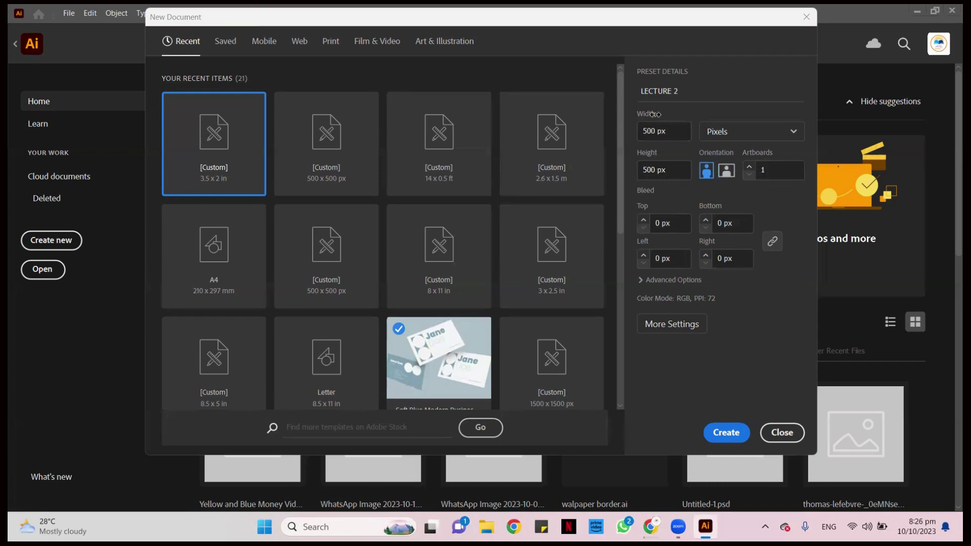
left_click(680, 89)
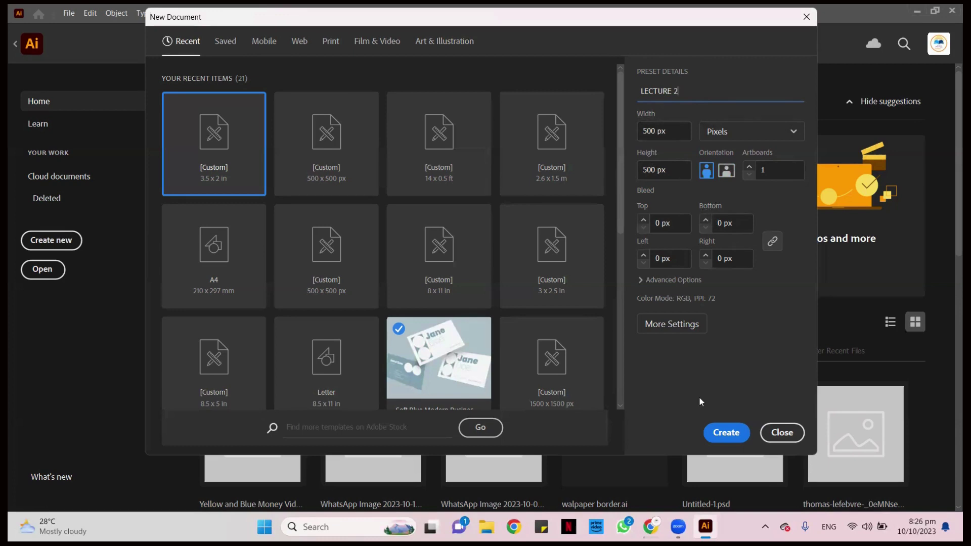
left_click(726, 434)
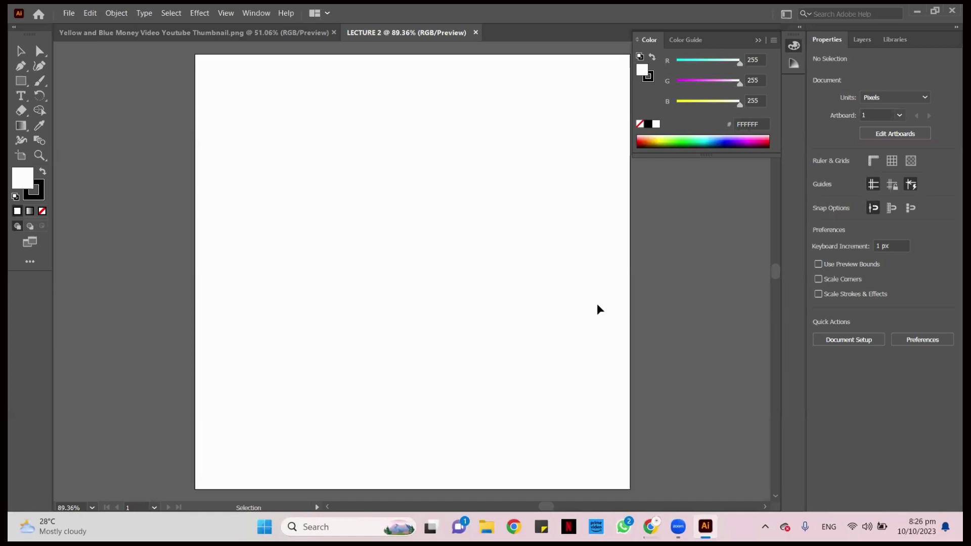
scroll(565, 263, "down", 2)
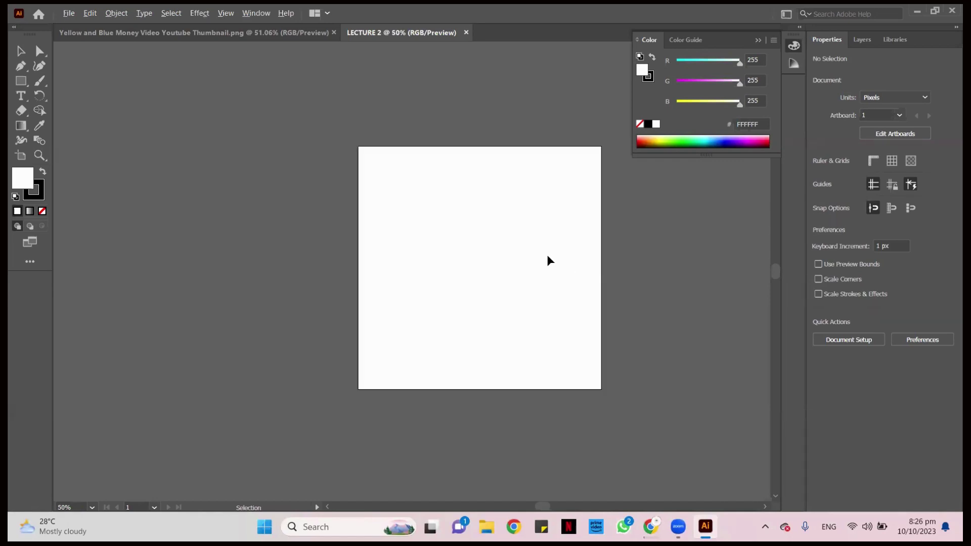
key("space")
key("ctrl+n")
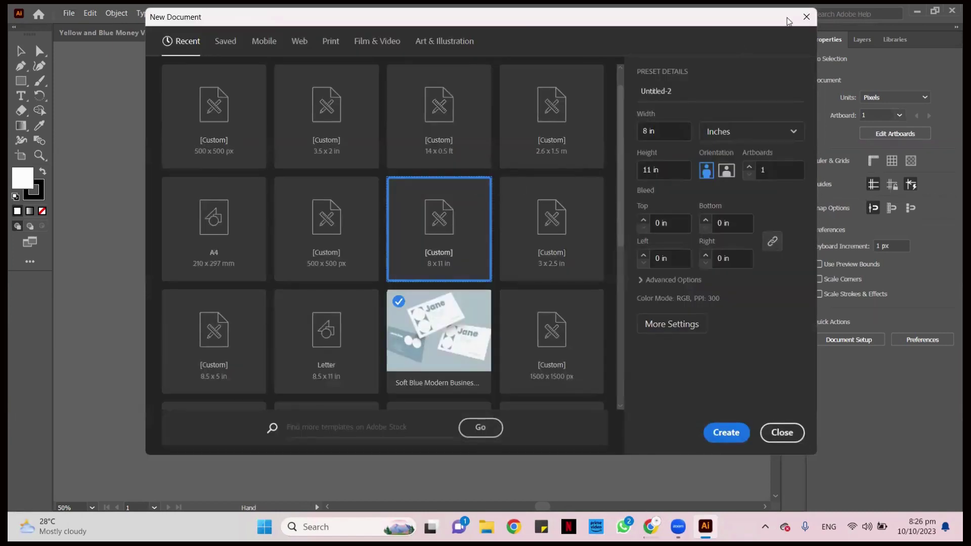
left_click(806, 18)
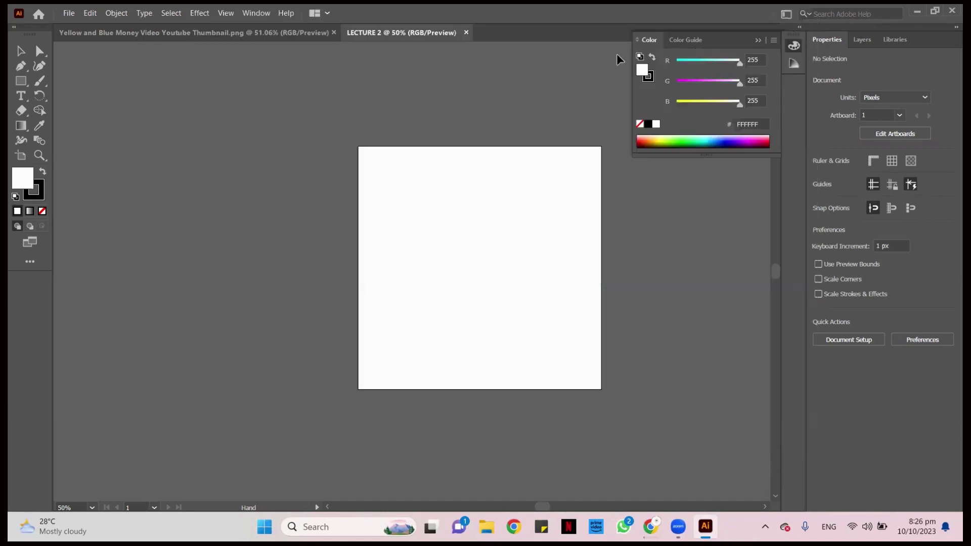
- Pan the blank artboard with the Hand tool, try the Zoom tool and return to the Selection tool
left_click(39, 155)
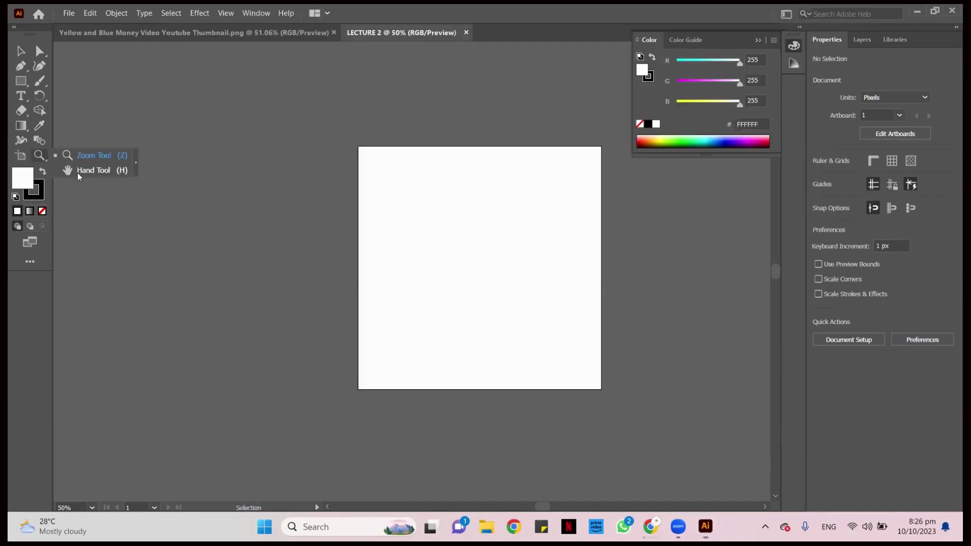
left_click_drag(507, 265, 443, 221)
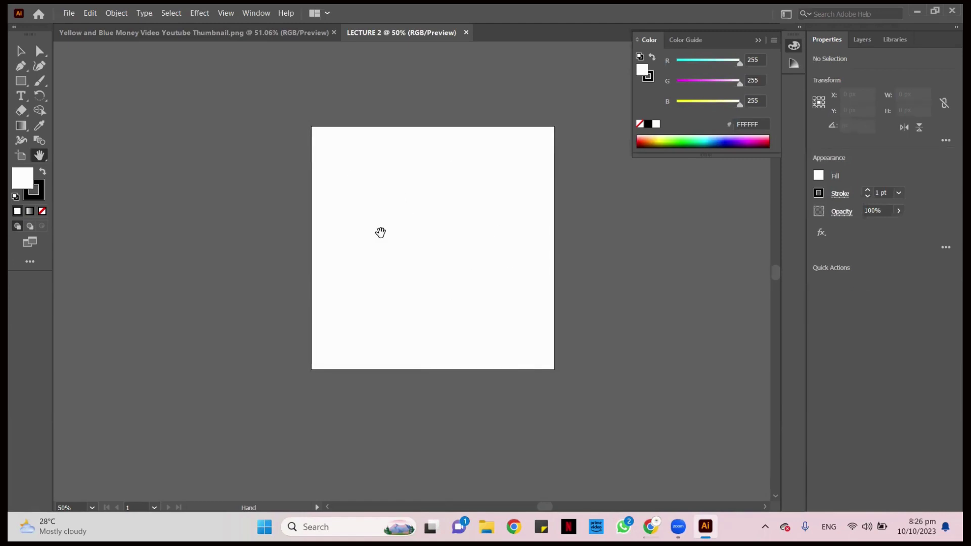
left_click(39, 155)
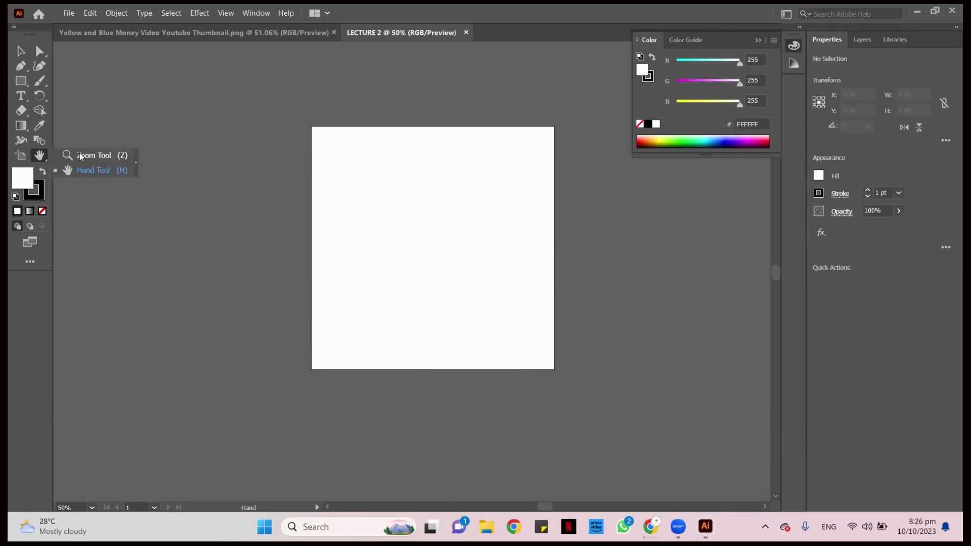
left_click(81, 157)
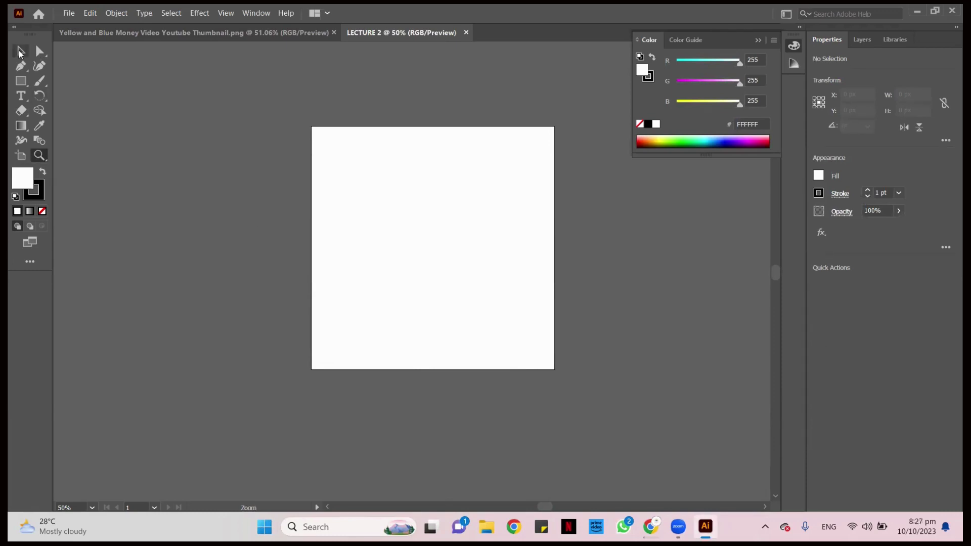
left_click(20, 51)
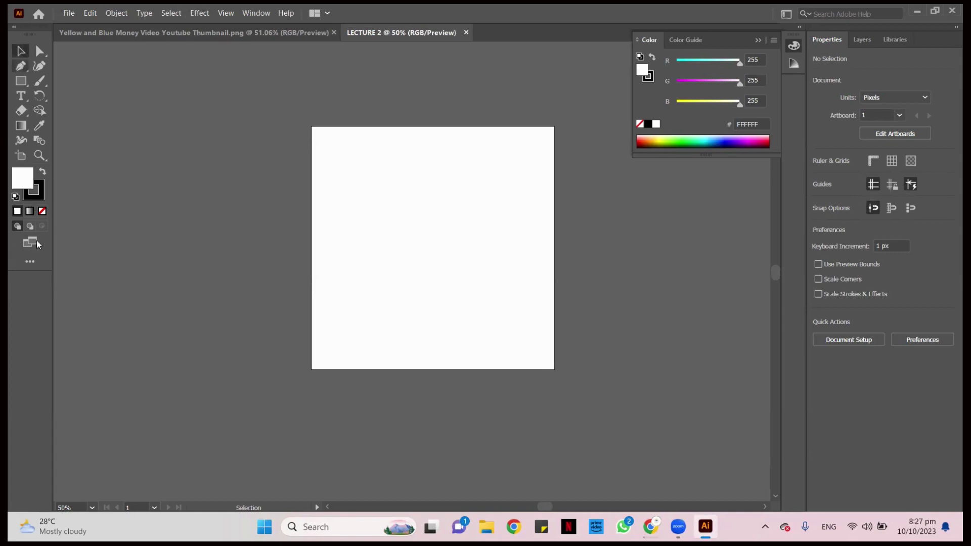
- Collapse the Color panel and pan the artboard around the canvas using the temporary Hand tool
left_click(760, 39)
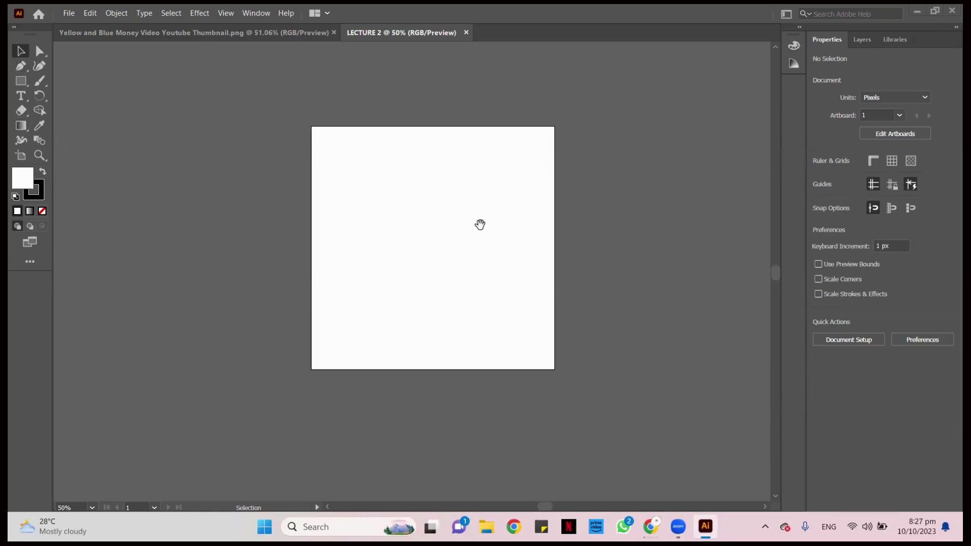
left_click_drag(343, 232, 203, 220)
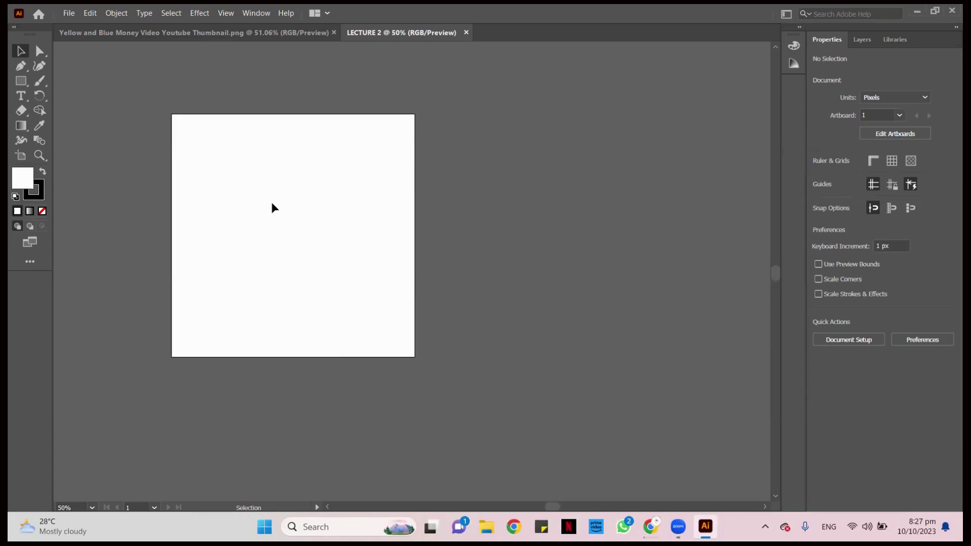
key("space")
left_click_drag(282, 181, 428, 189)
left_click_drag(332, 153, 399, 203)
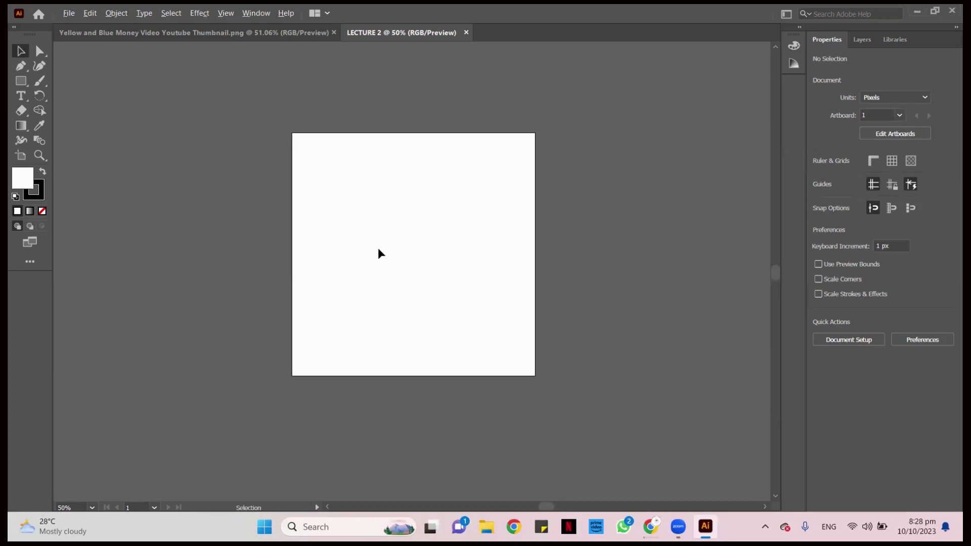
- Zoom in and out on the blank artboard to view it at different magnifications
scroll(376, 249, "up", 2)
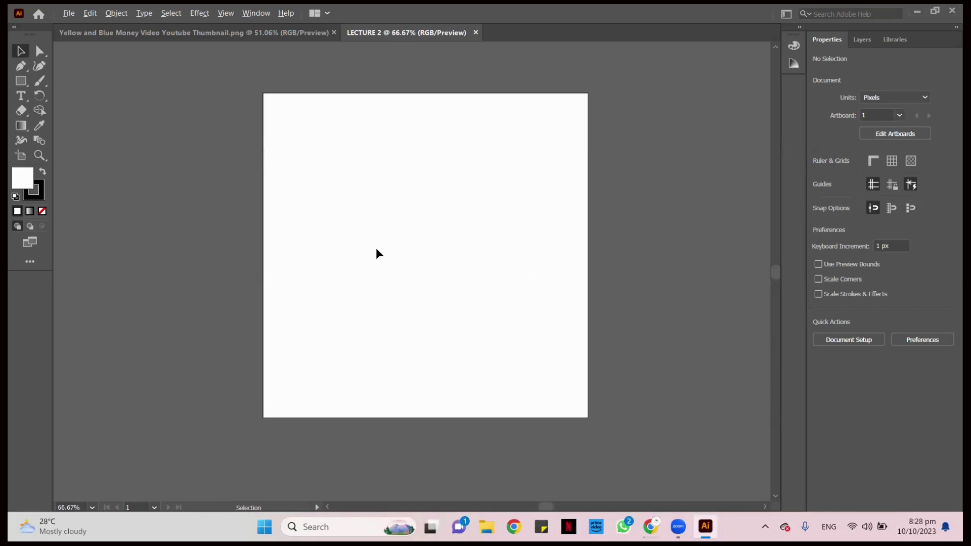
scroll(377, 251, "up", 1)
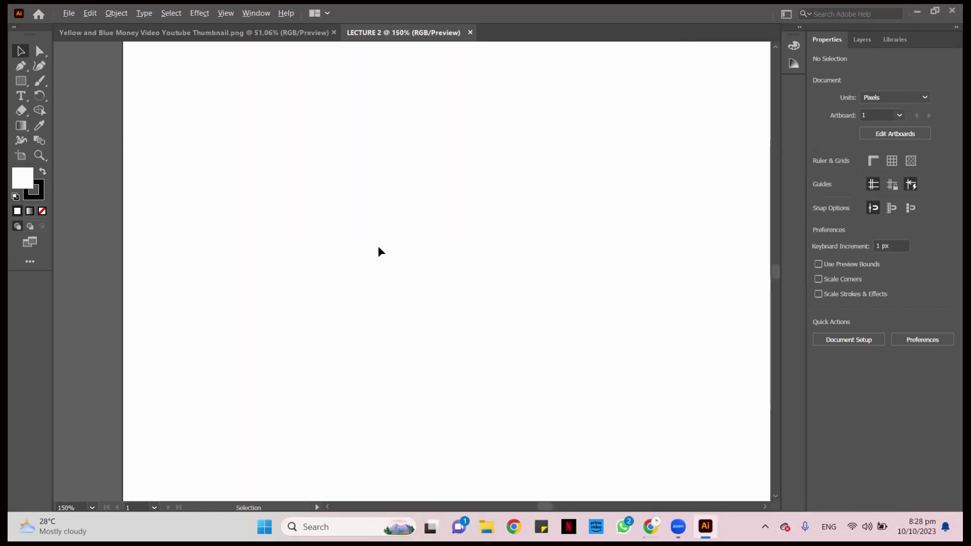
scroll(380, 250, "down", 2)
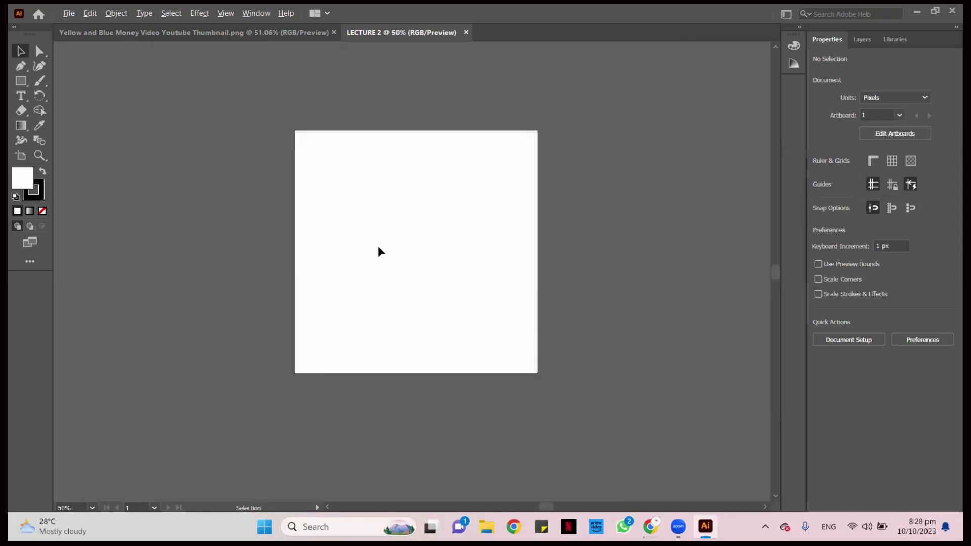
scroll(379, 252, "down", 3)
scroll(380, 248, "up", 5)
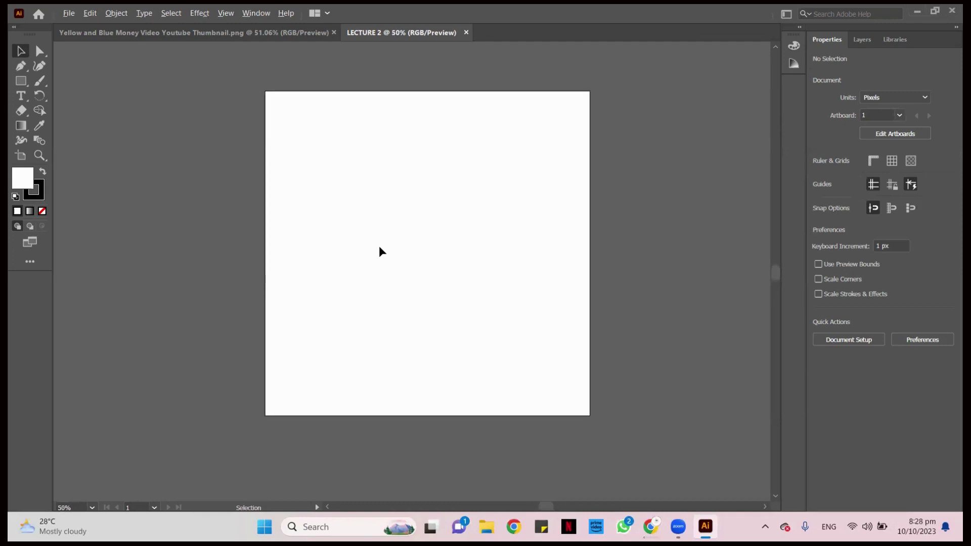
scroll(381, 251, "up", 1)
scroll(381, 252, "down", 2)
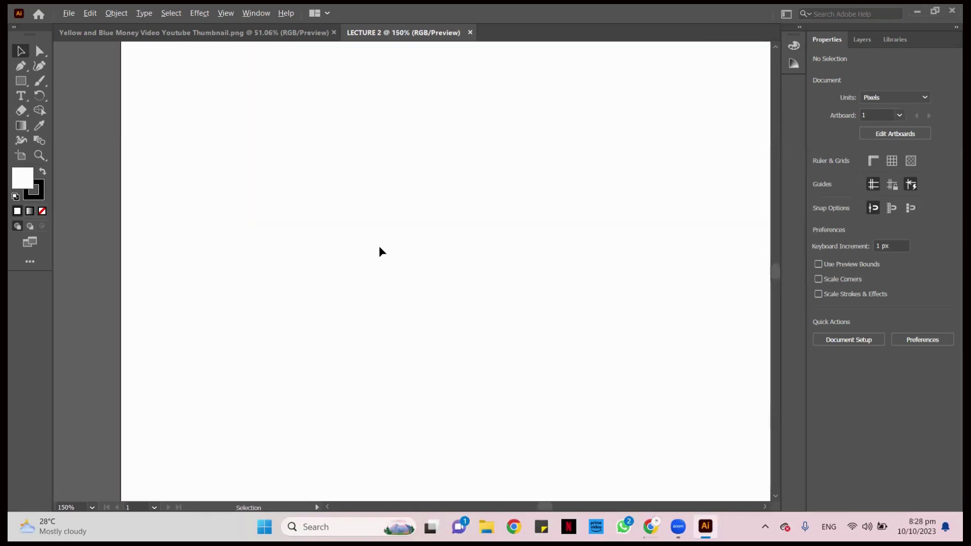
scroll(379, 248, "down", 1)
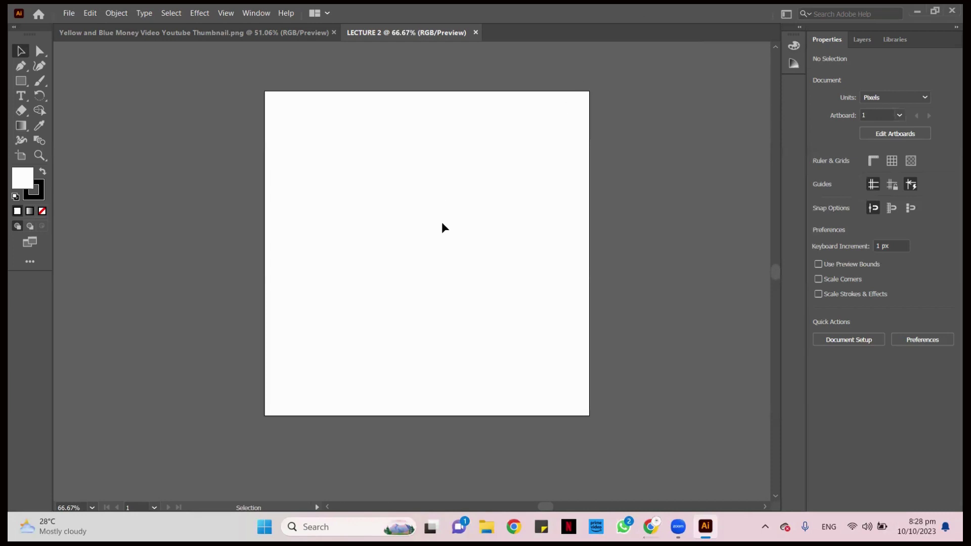
scroll(435, 228, "up", 3)
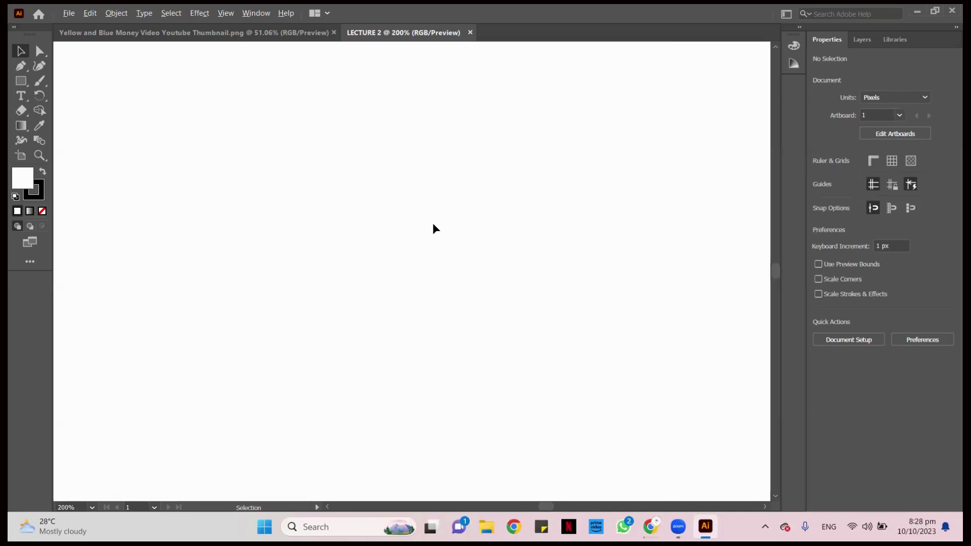
scroll(433, 223, "down", 3)
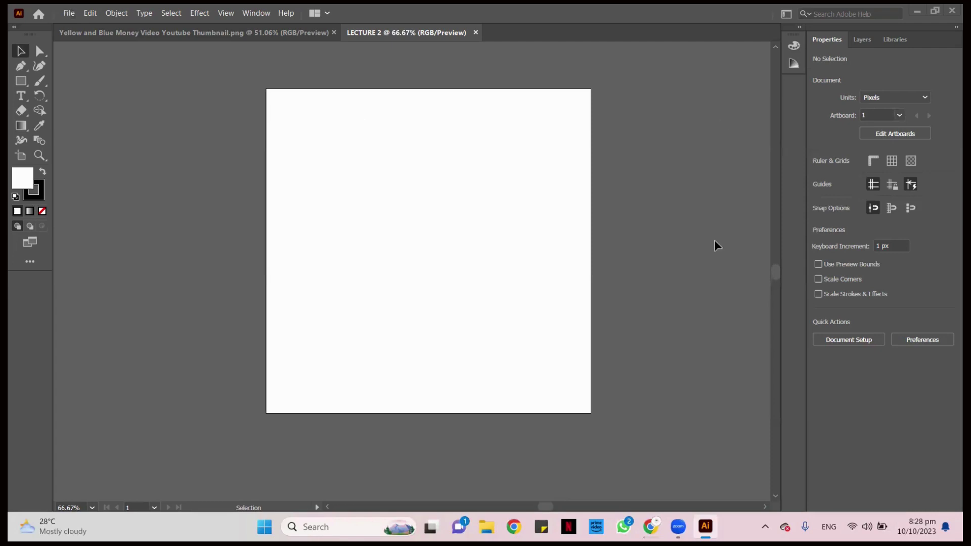
- Open the image "blue and white modern graphic design course youtube thumbnail" from the Downloads folder
left_click(69, 15)
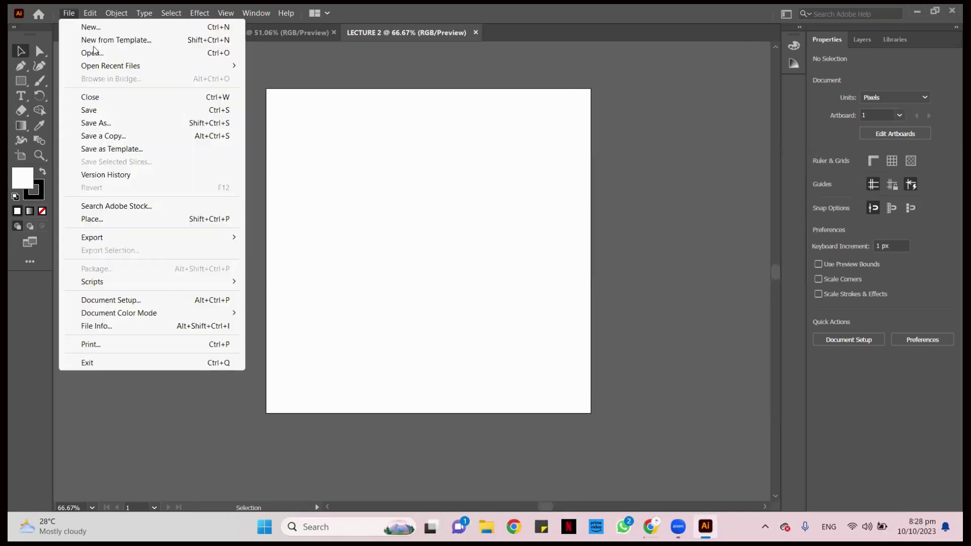
left_click(101, 53)
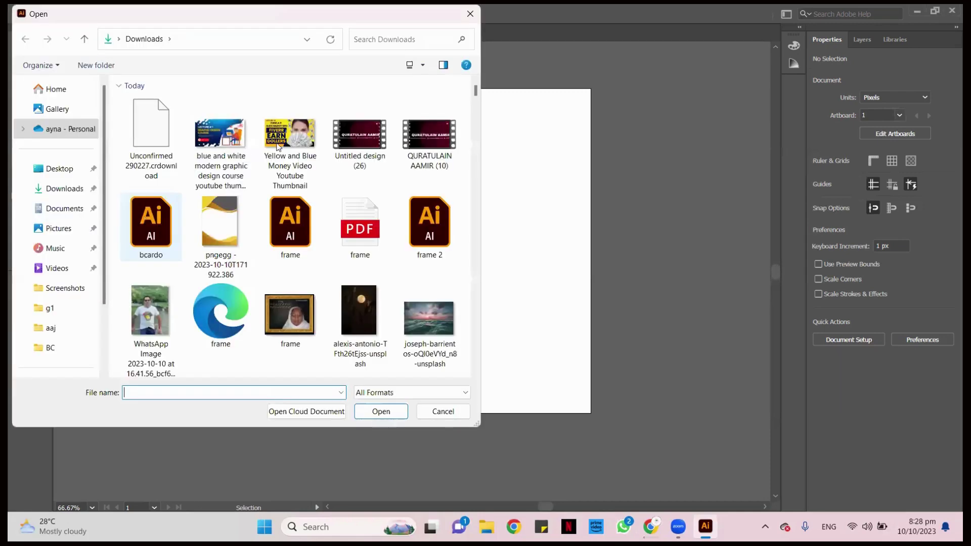
double_click(233, 146)
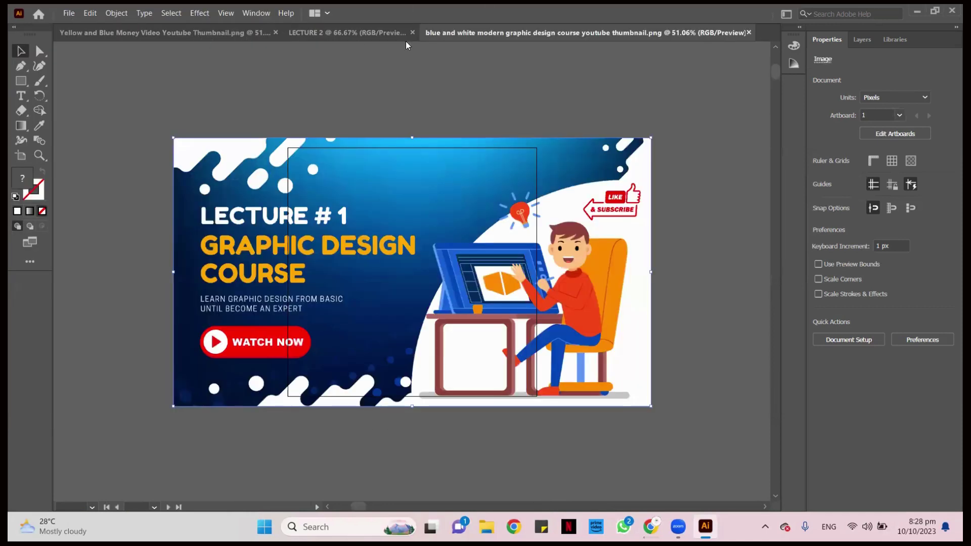
- View each of the three open documents in turn: the yellow thumbnail, LECTURE 2 and the blue thumbnail
left_click(242, 33)
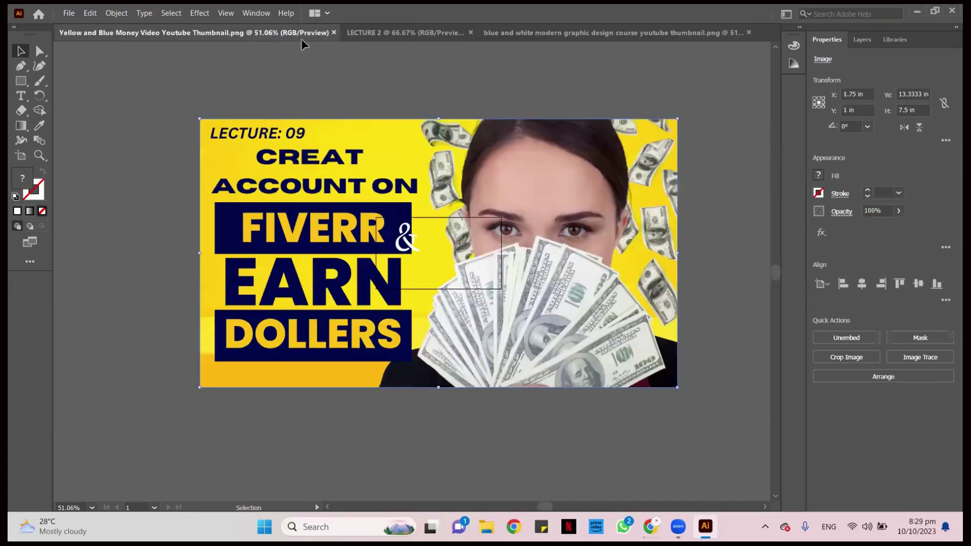
left_click(404, 34)
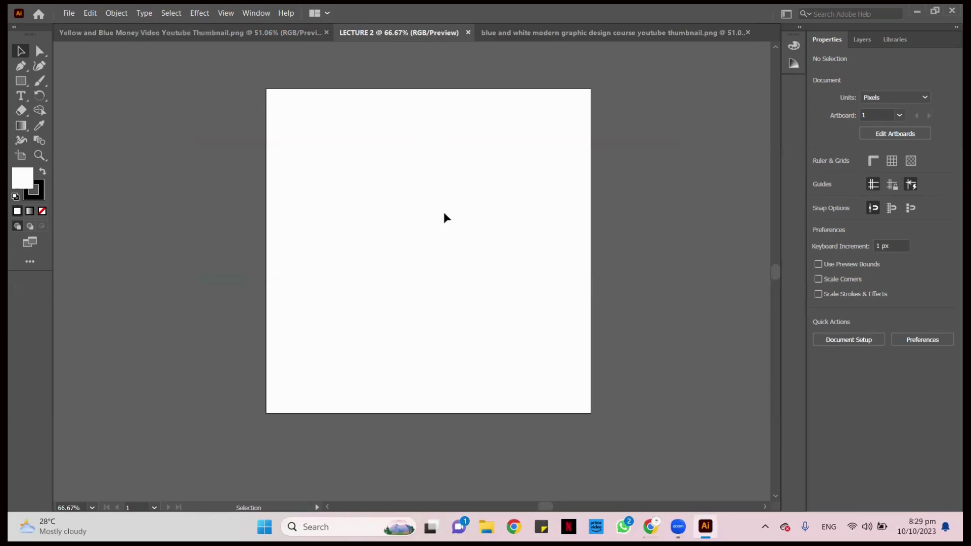
left_click(502, 38)
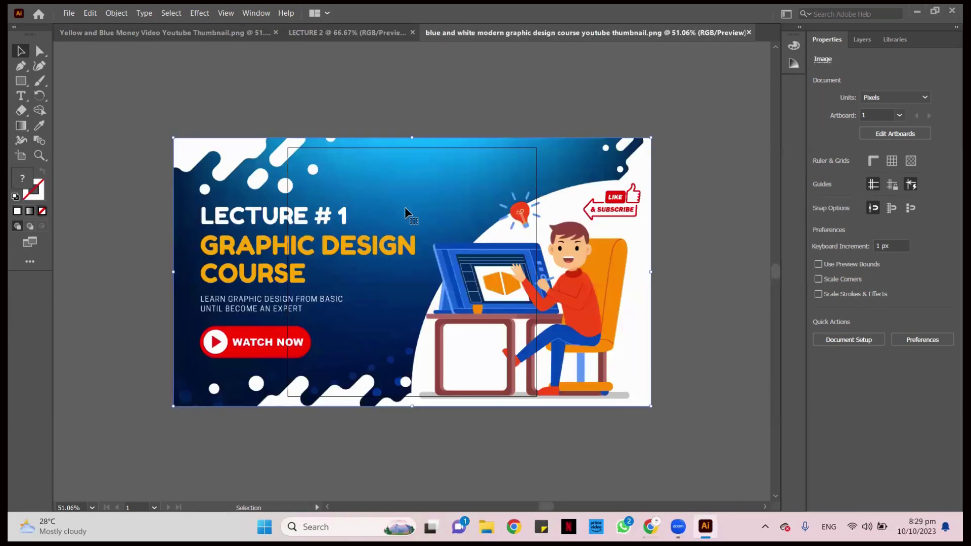
left_click(412, 272)
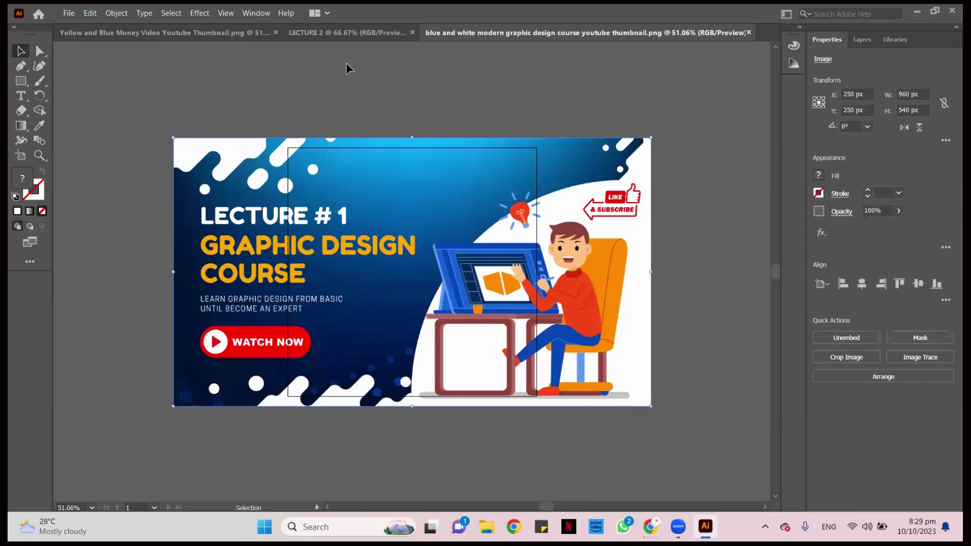
left_click(336, 37)
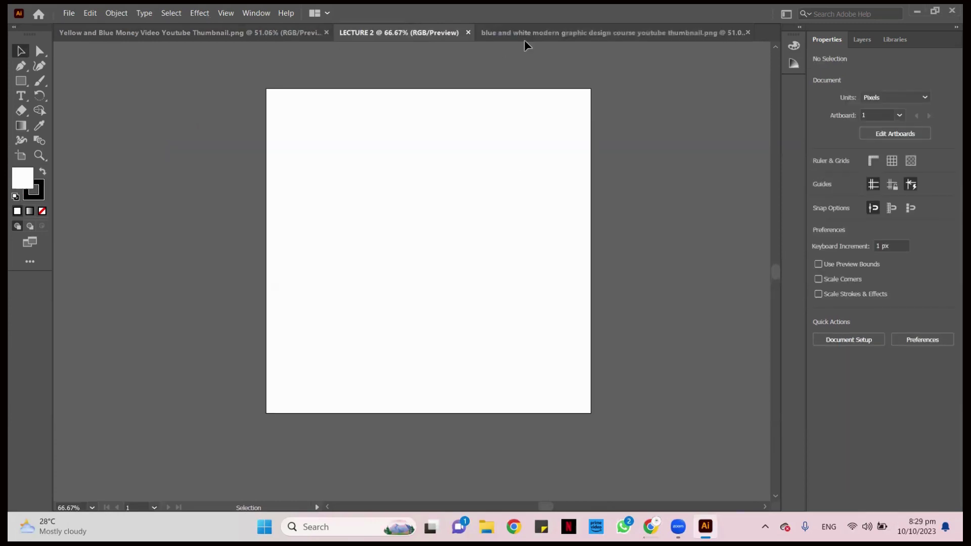
- Move the blue and white thumbnail image from its own document into LECTURE 2
left_click(532, 37)
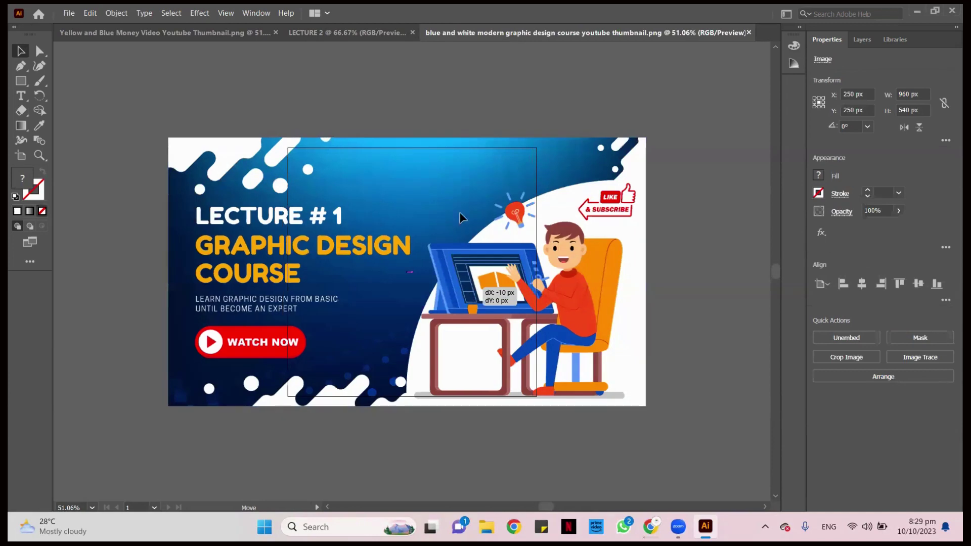
left_click_drag(478, 279, 480, 257)
left_click_drag(357, 43, 473, 243)
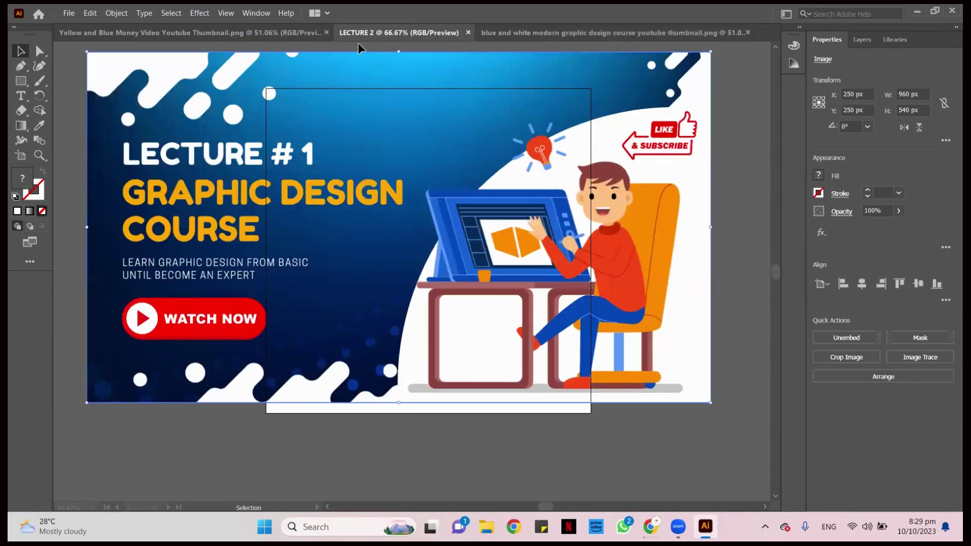
key("ctrl+minus")
key("ctrl+minus")
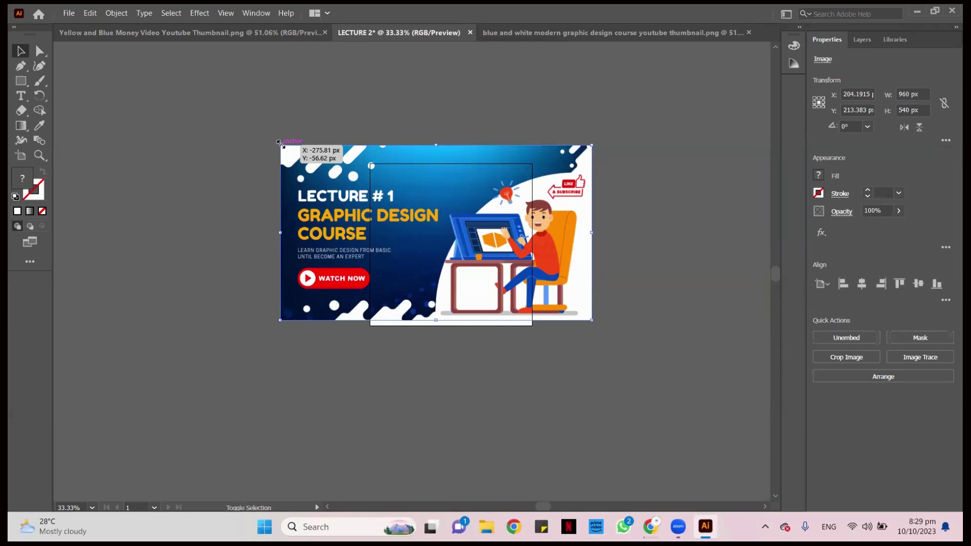
- Scale the thumbnail proportionally to about 466 × 262 px and position it near the middle of the artboard
left_click_drag(281, 146, 440, 234)
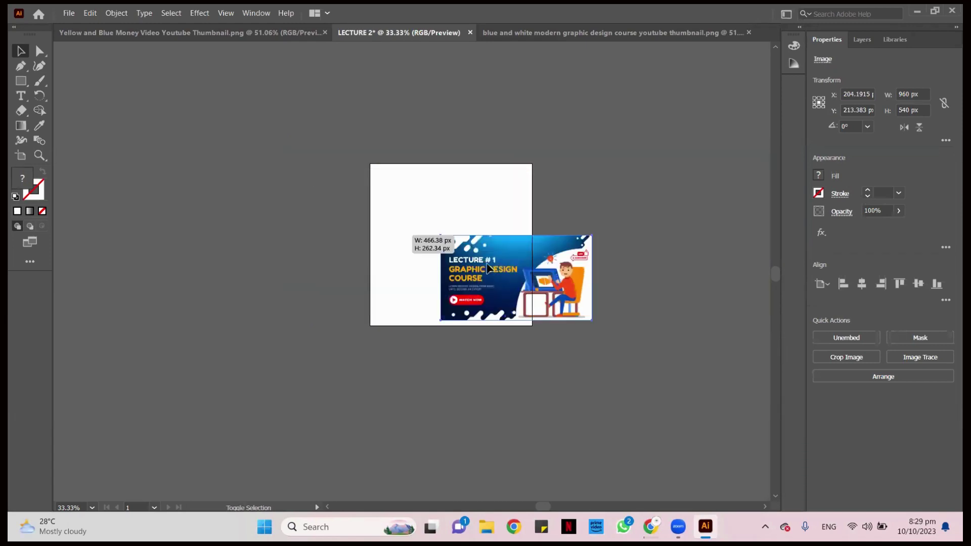
left_click_drag(522, 263, 459, 213)
key("ctrl+=")
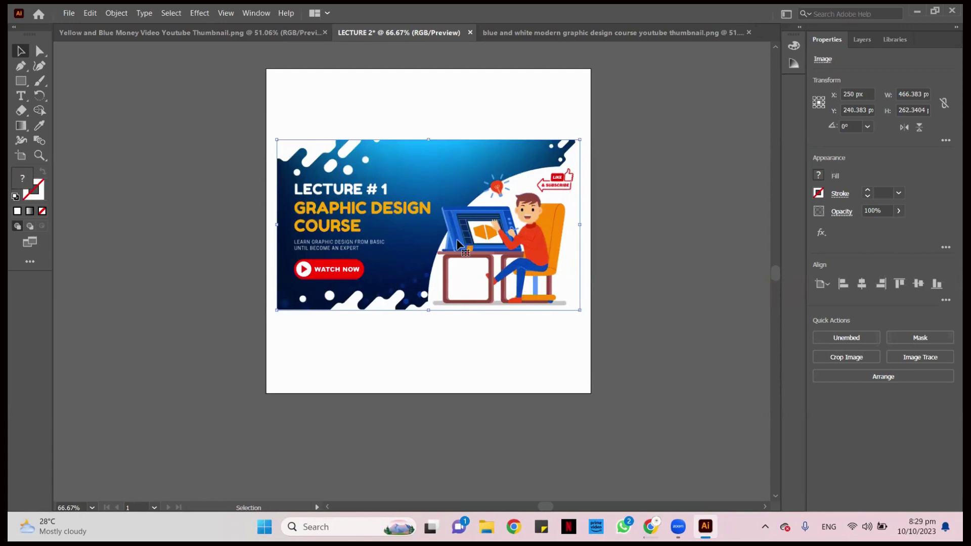
- Move the thumbnail to the upper part of the artboard and duplicate it below, to the left and to the right
left_click_drag(401, 242, 408, 197)
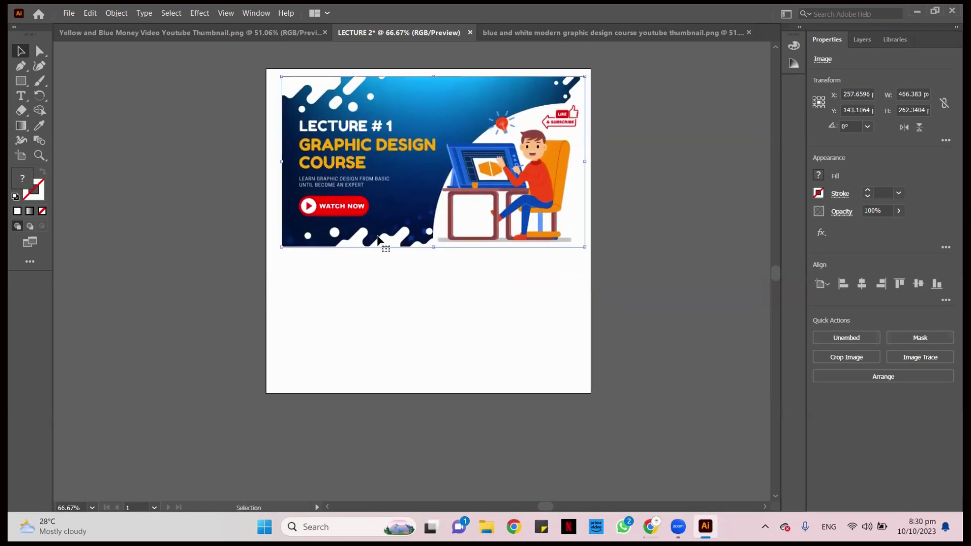
left_click_drag(419, 185, 217, 292)
left_click_drag(316, 215, 633, 231)
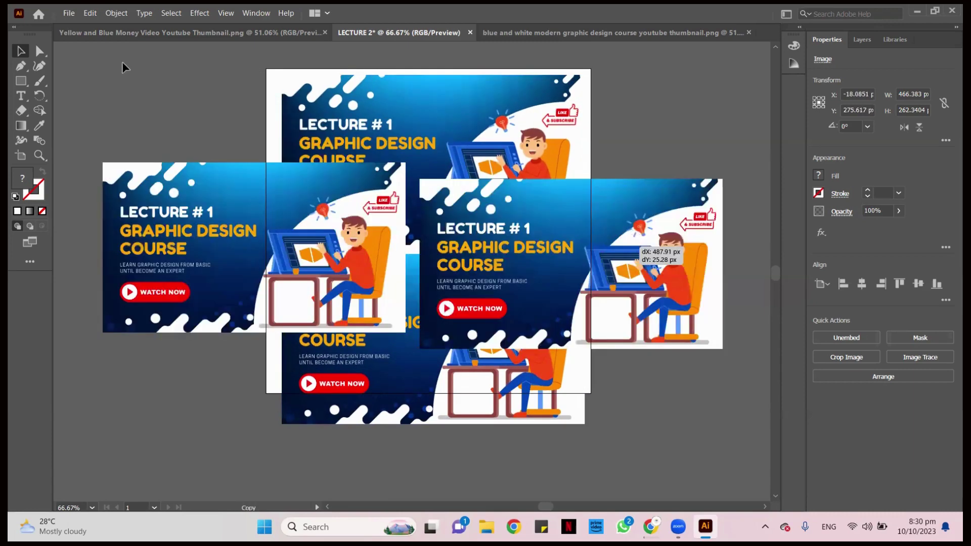
left_click(658, 441)
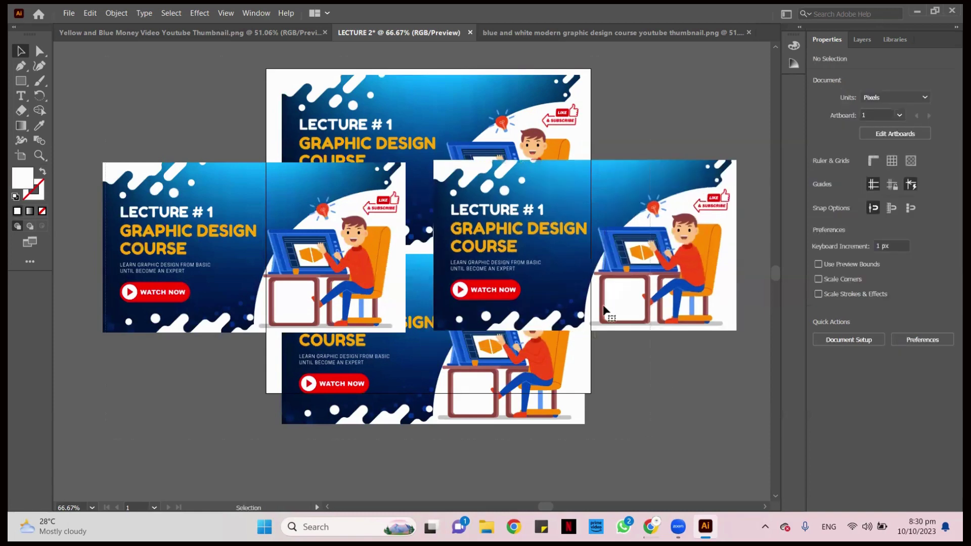
- Select all the thumbnail images in LECTURE 2 and delete them together
key("ctrl+a")
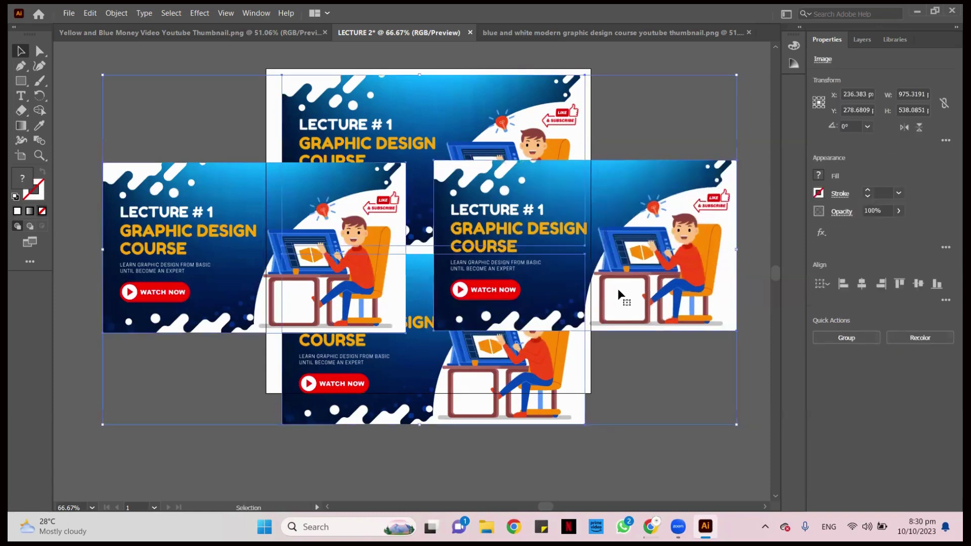
key("Delete")
scroll(630, 320, "up", 1)
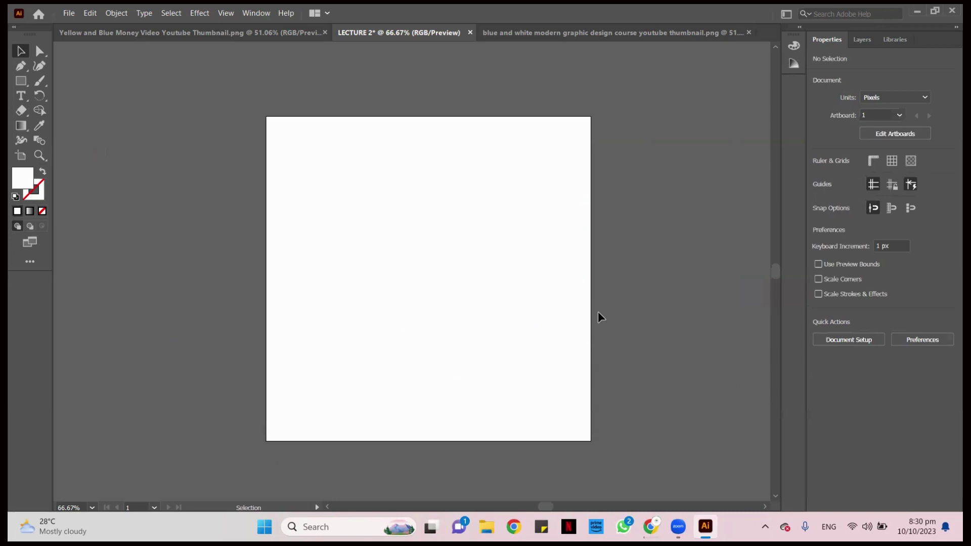
scroll(590, 324, "down", 1)
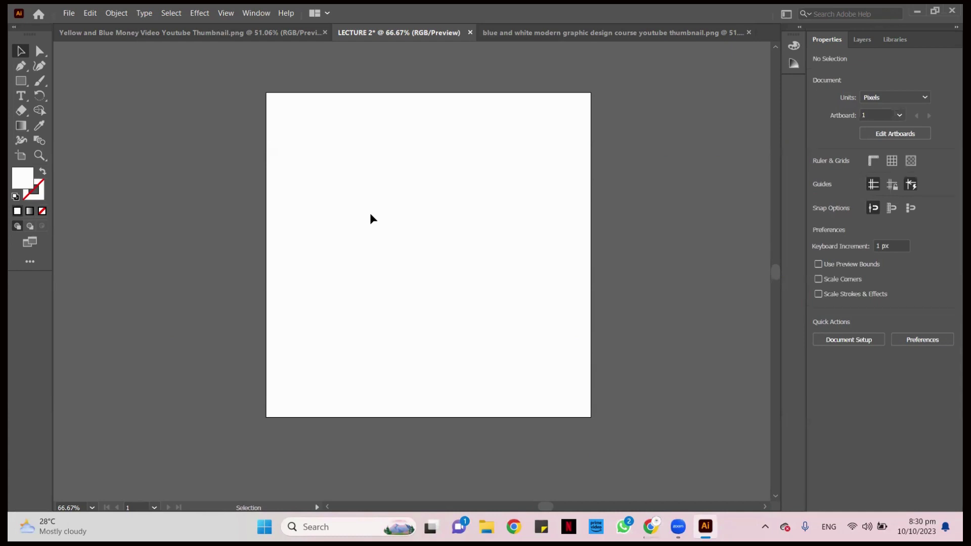
- Bring back the deleted thumbnail copies and move the left and upper ones to the artboard's upper edge, side by side
key("a")
key("ctrl+v")
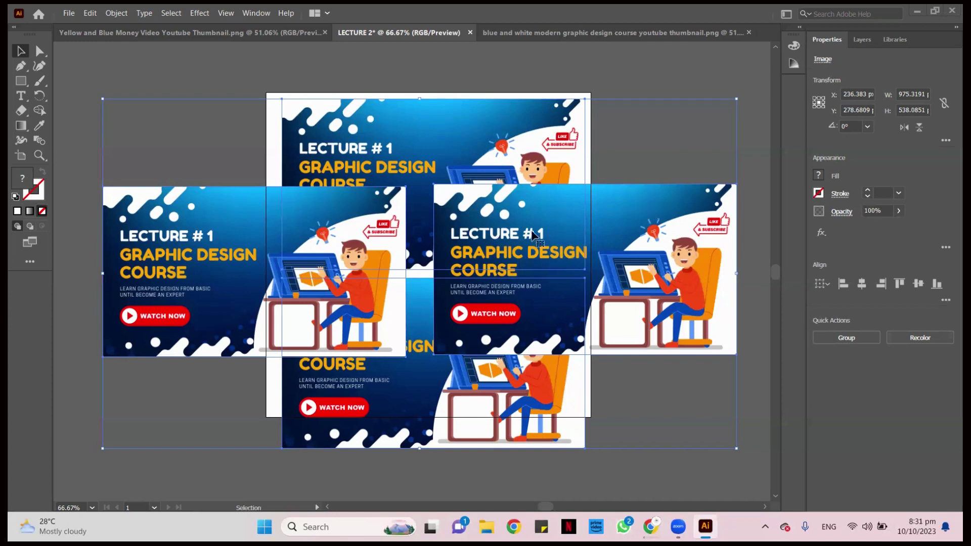
left_click(210, 80)
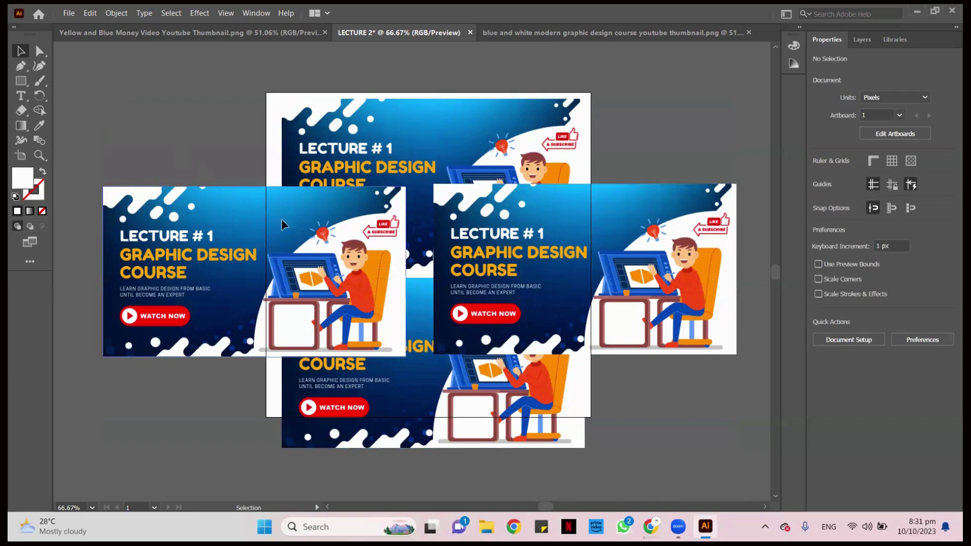
left_click_drag(326, 259, 344, 187)
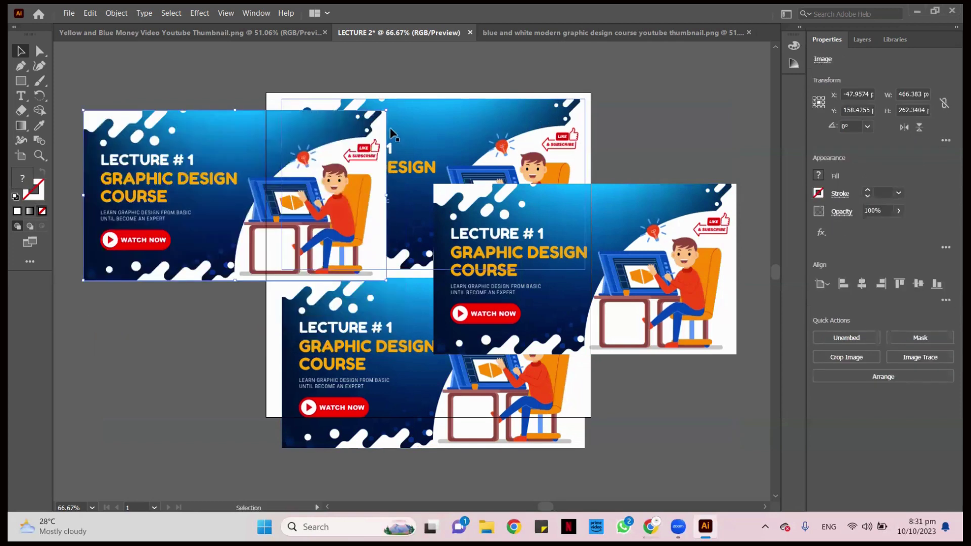
left_click_drag(429, 134, 570, 89)
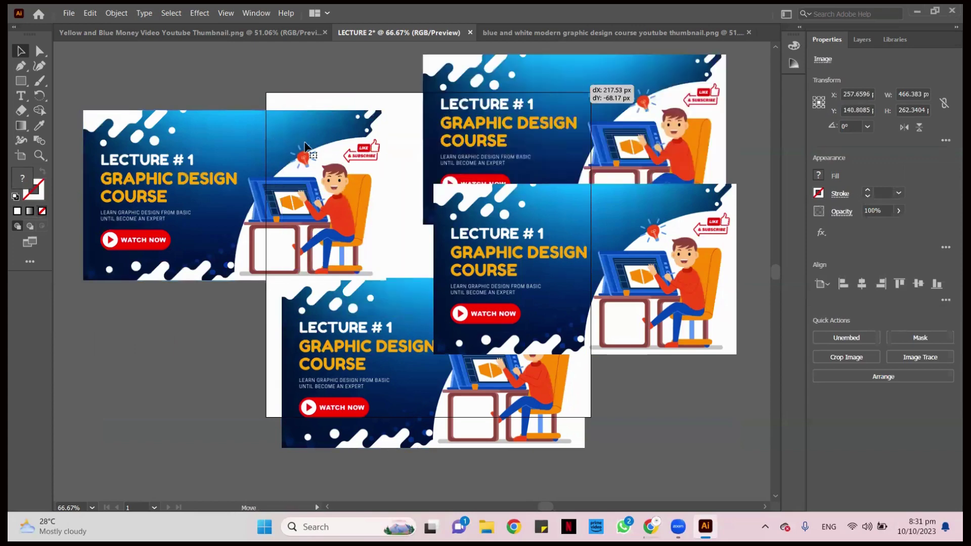
left_click_drag(304, 147, 313, 94)
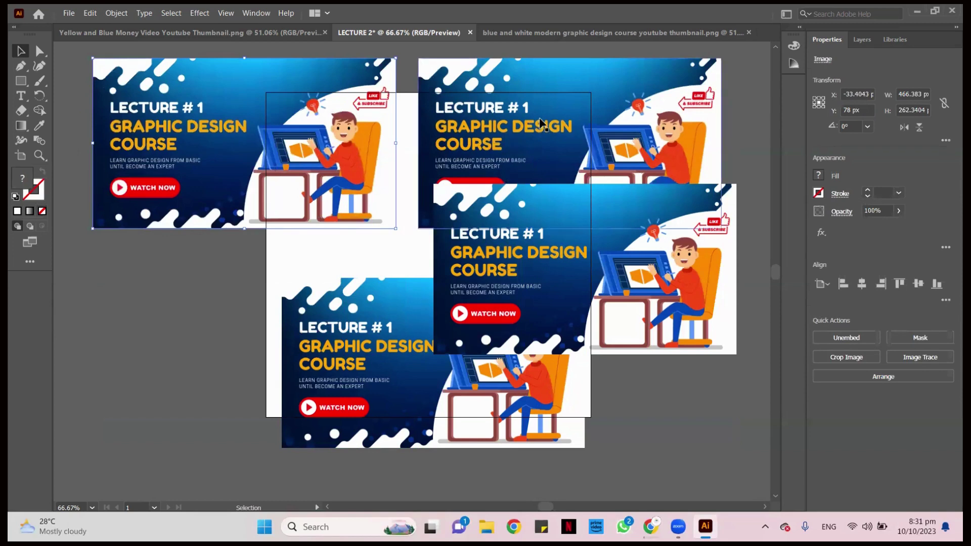
- Select the two upper thumbnails together and move them around as one selection
left_click(507, 86, "shift")
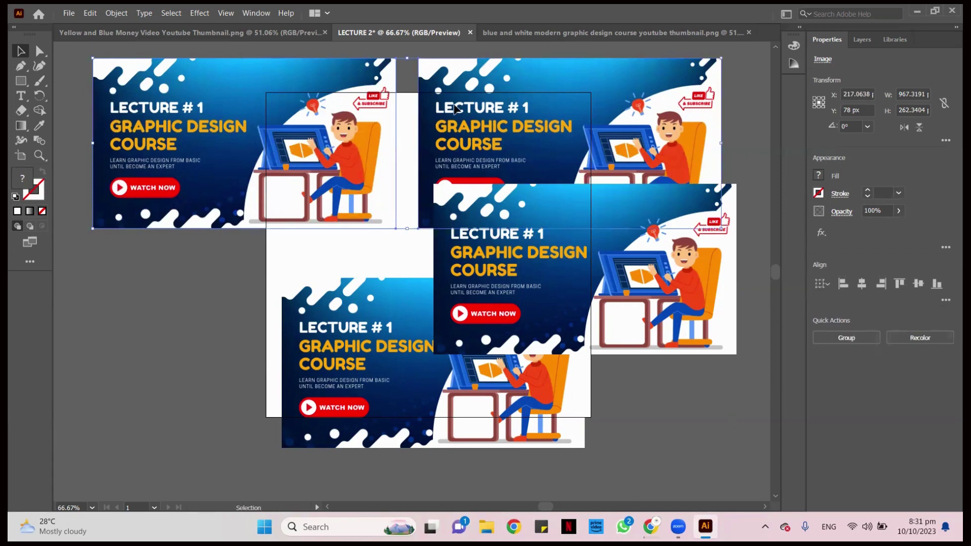
left_click_drag(510, 91, 512, 71)
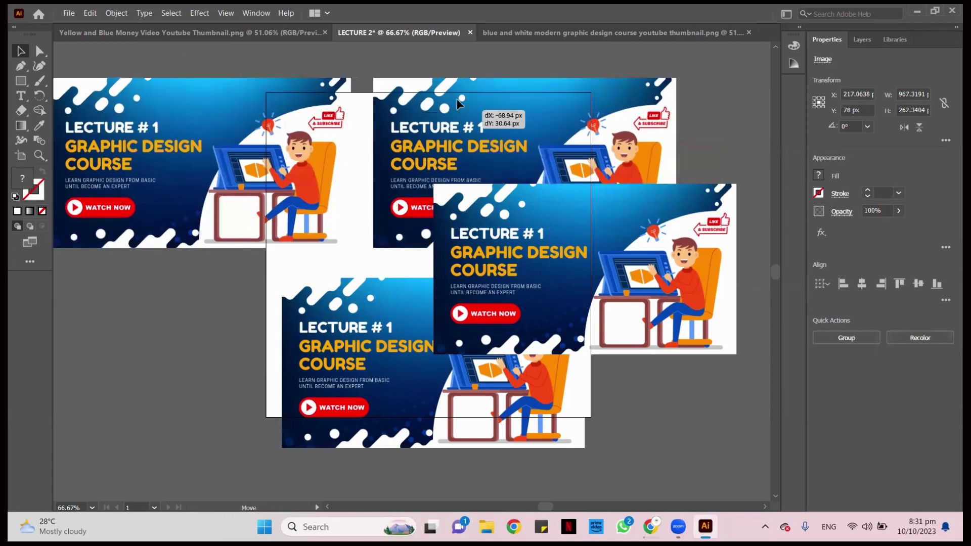
left_click_drag(465, 103, 453, 97)
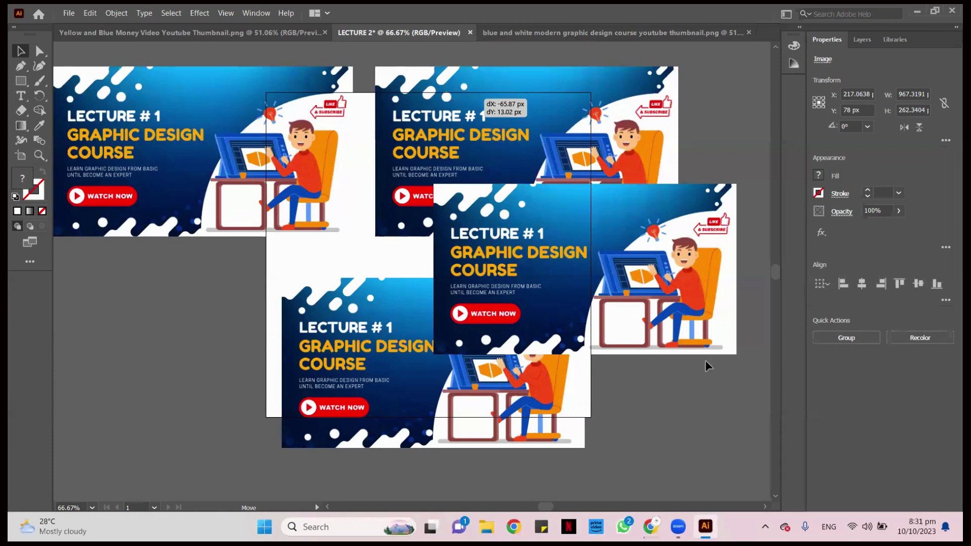
- Remove all the thumbnail images from LECTURE 2, and close the blue and yellow thumbnail documents
key("ctrl+z")
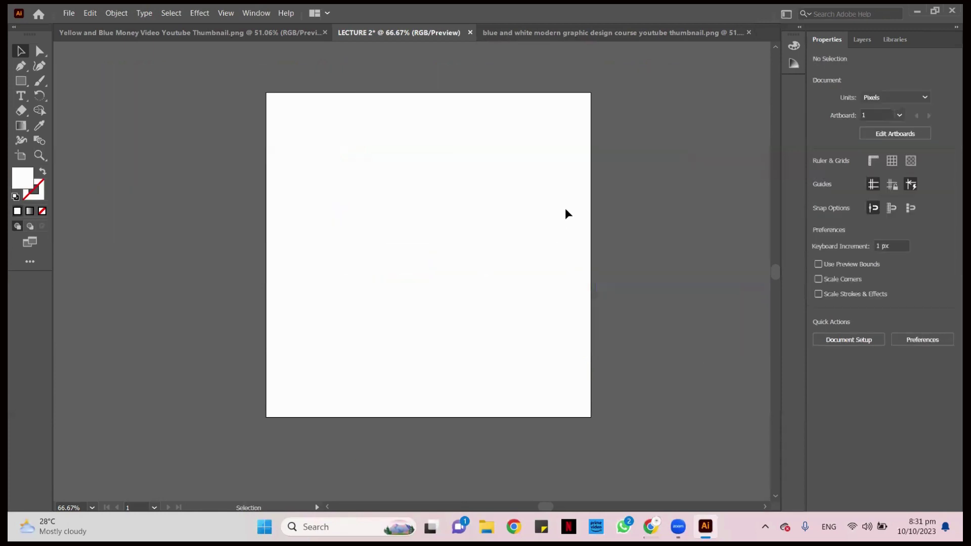
left_click(580, 33)
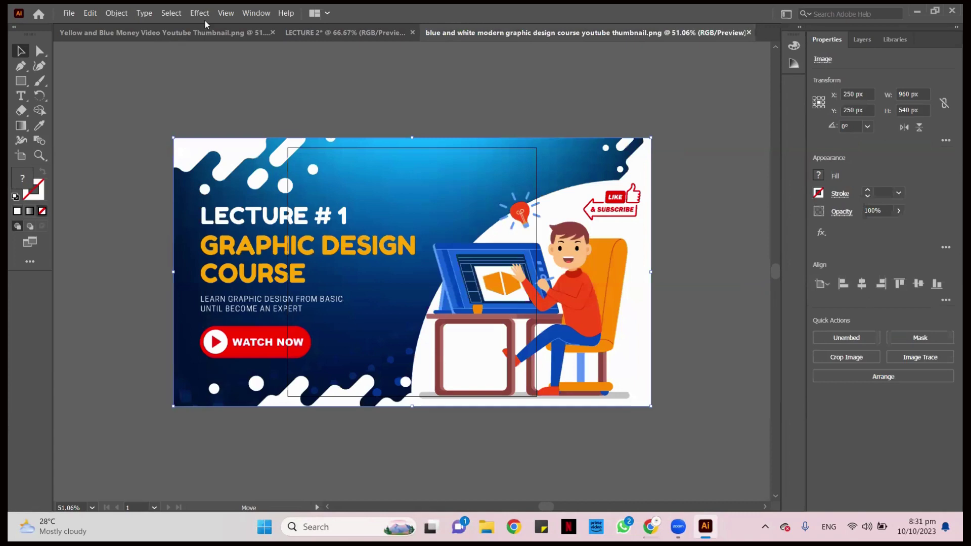
key("ctrl+w")
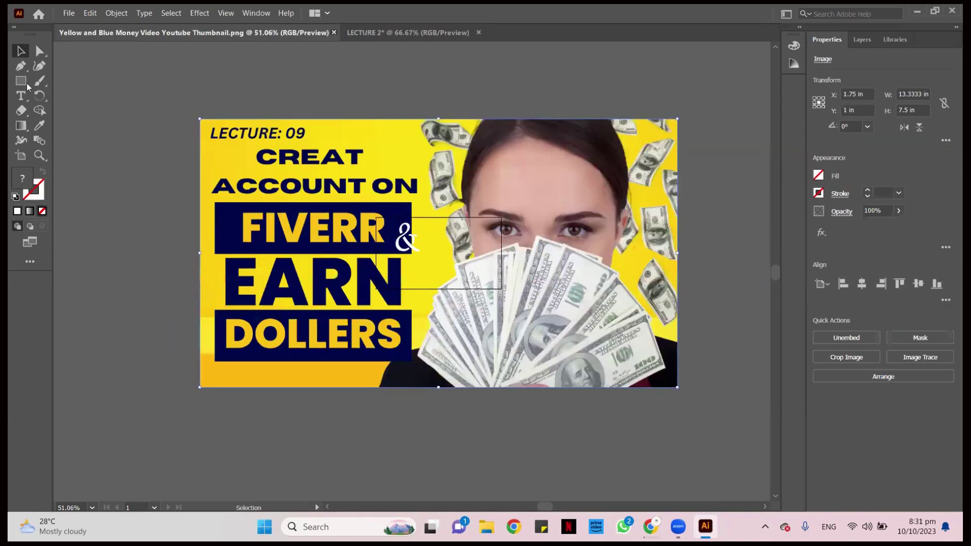
key("ctrl+w")
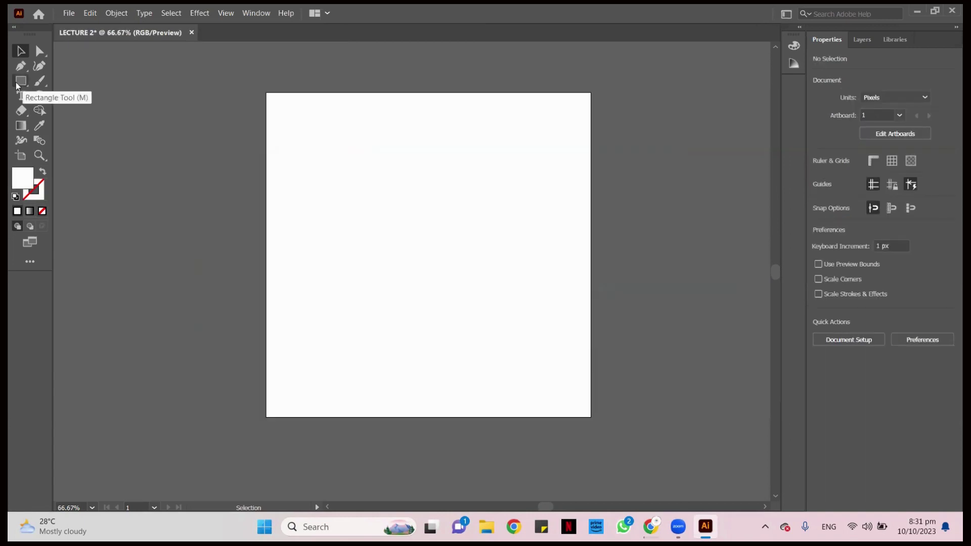
- Show the shape tools grouped with the Rectangle Tool and choose the Rectangle Tool
left_click(18, 82)
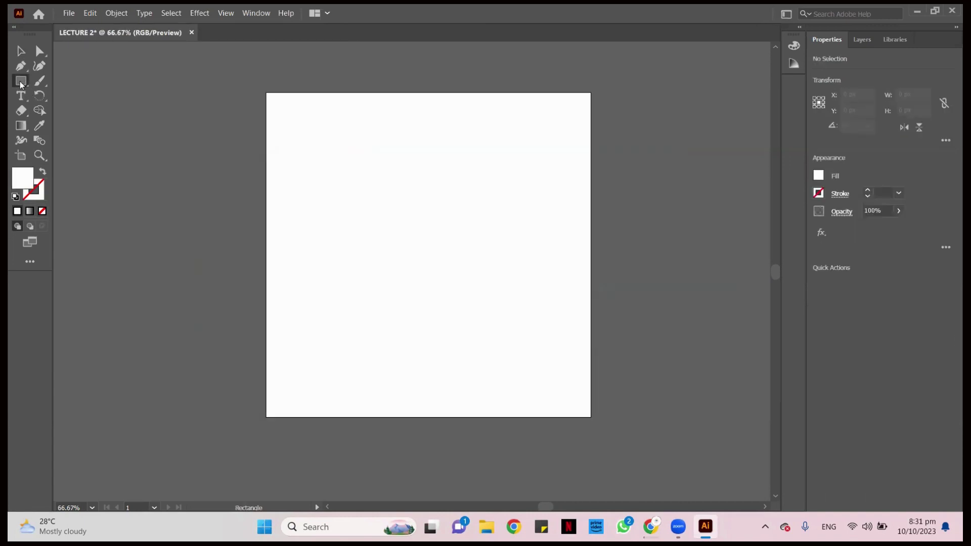
left_click(21, 83)
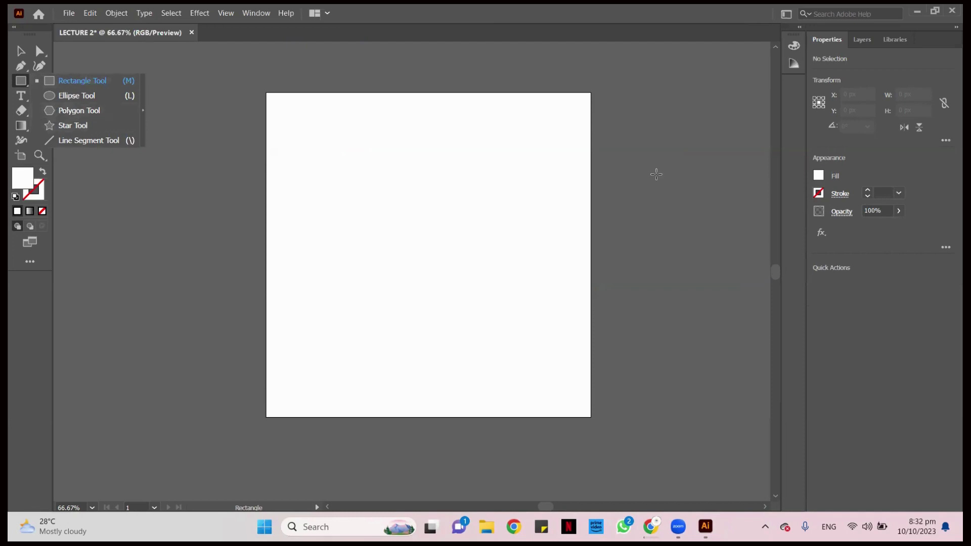
left_click(24, 84)
left_click(24, 85)
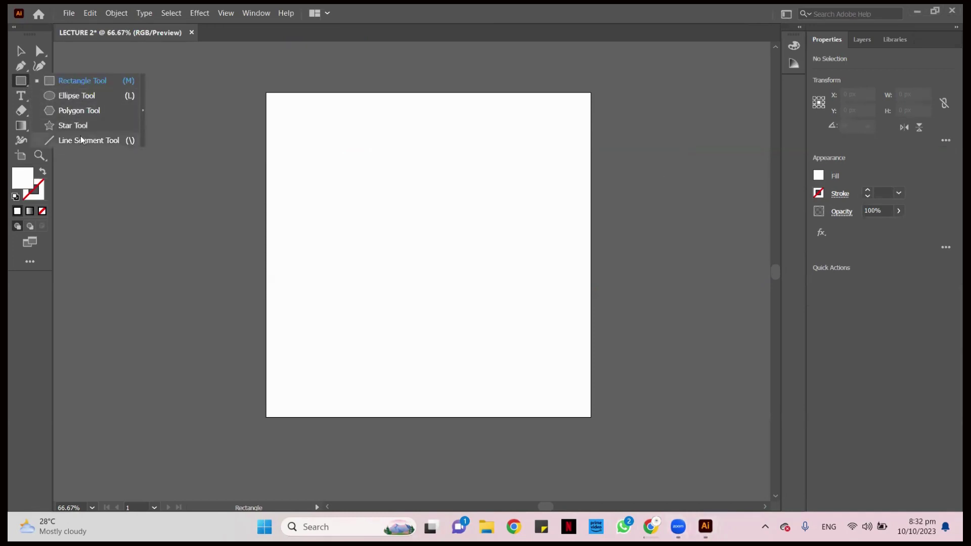
left_click(84, 80)
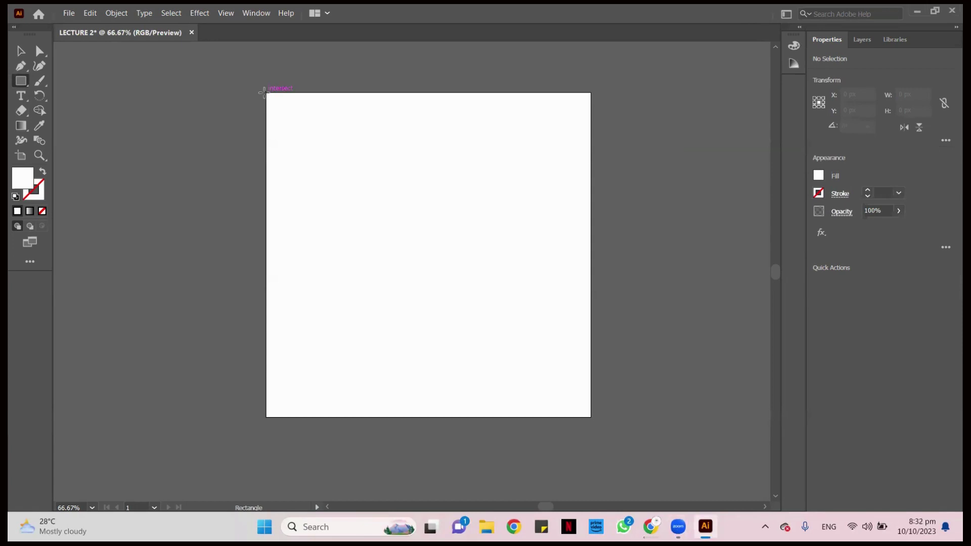
- Draw a 500 × 500 px rectangle from the artboard's upper-left corner that covers the whole artboard, and deselect it
left_click_drag(267, 93, 588, 417)
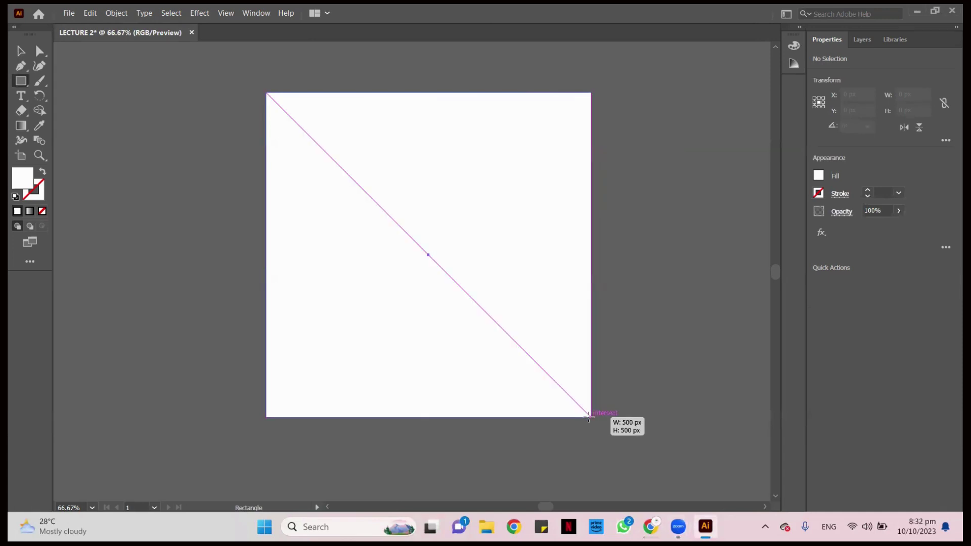
left_click_drag(578, 411, 587, 414)
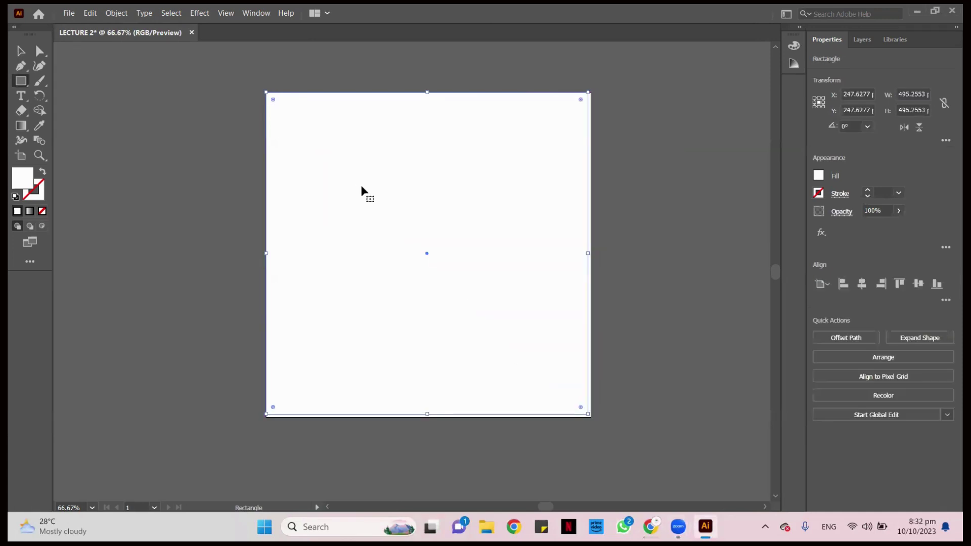
key("ctrl+shift+a")
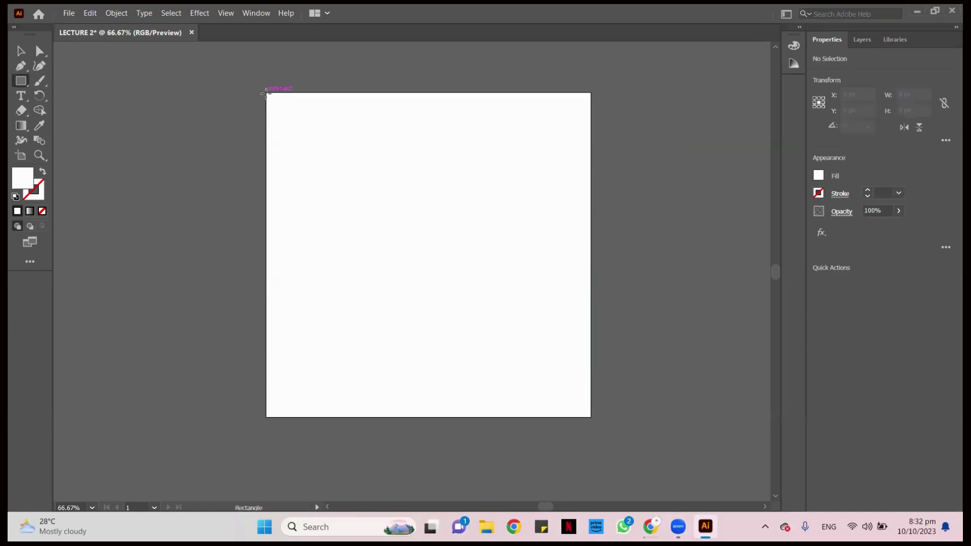
left_click_drag(267, 94, 590, 416)
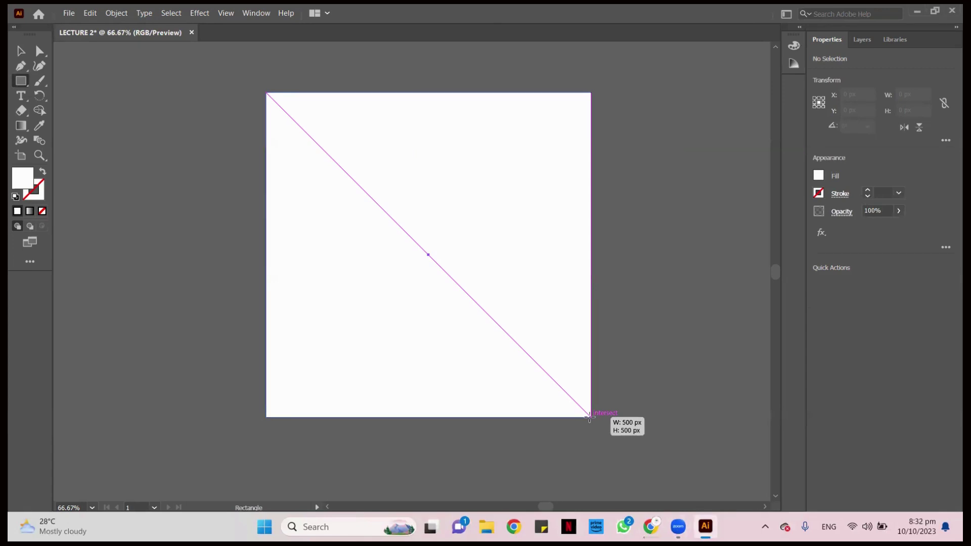
left_click_drag(589, 416, 591, 417)
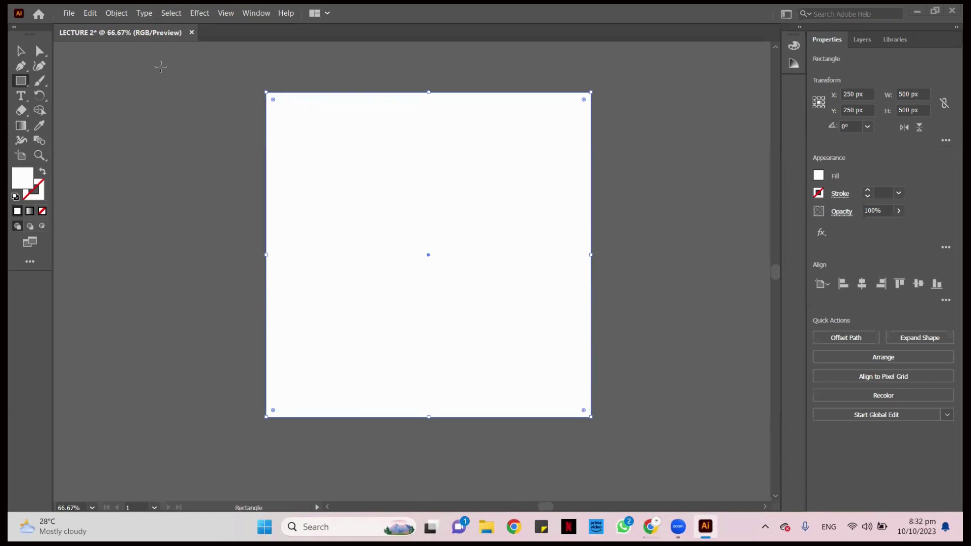
left_click(20, 50)
left_click(74, 67)
- Draw another square of about 492 px from the artboard's upper-left corner and clear the selection
left_click(20, 81)
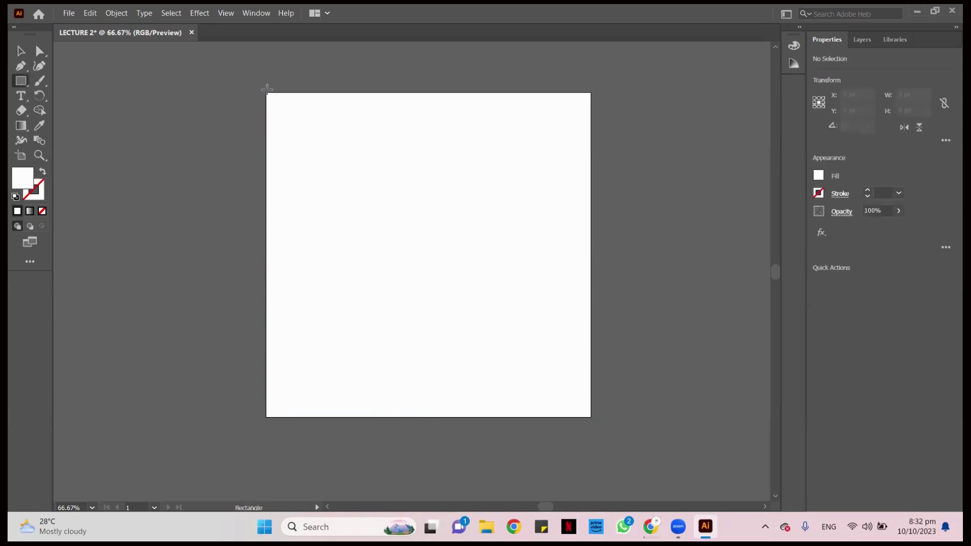
left_click_drag(266, 92, 568, 340)
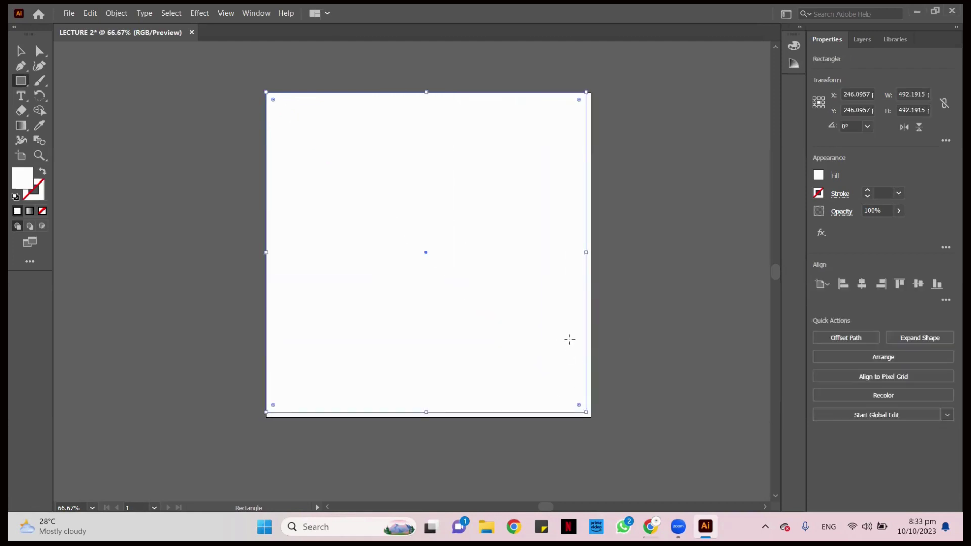
key("ctrl+shift+a")
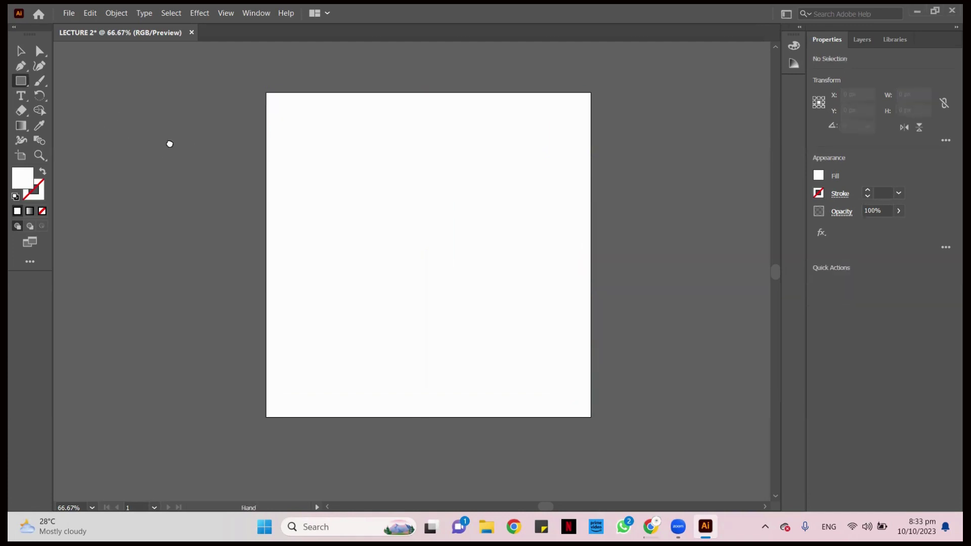
- Draw four rectangles of different sizes in the empty area left of the artboard, including one about 436 × 236 px
left_click_drag(169, 143, 471, 93)
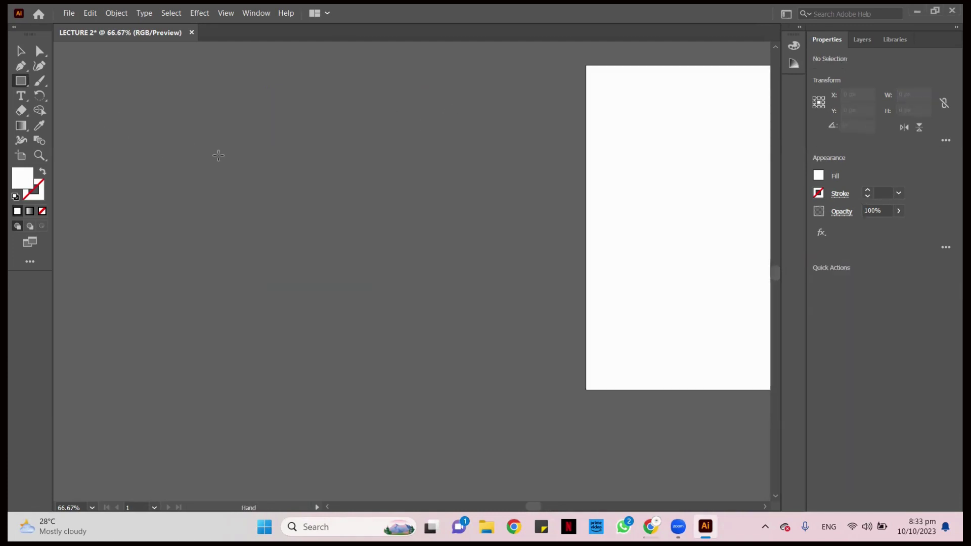
left_click_drag(113, 100, 266, 216)
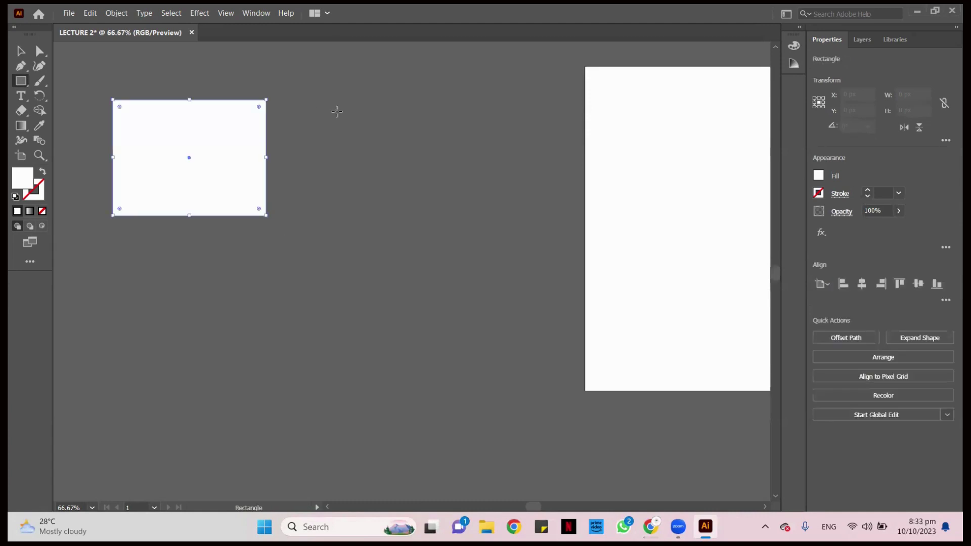
left_click_drag(308, 105, 460, 393)
mouse_move(387, 157)
left_mouse_down()
mouse_move(529, 264)
mouse_move(559, 337)
left_mouse_up()
left_click_drag(278, 63, 533, 97)
left_click_drag(563, 220, 560, 215)
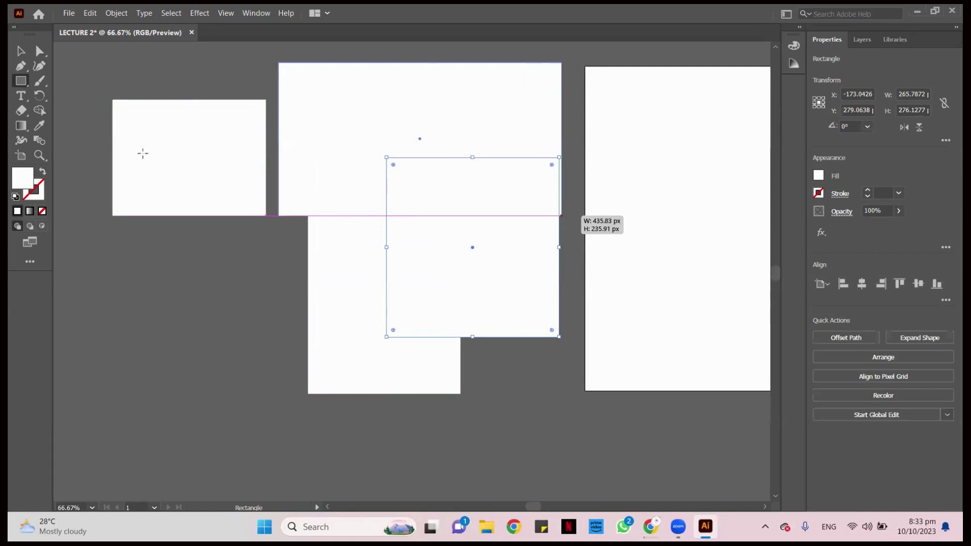
- Draw three more rectangles overlapping the ones left of the artboard, the last about 288 × 486 px
mouse_move(112, 125)
left_mouse_down()
mouse_move(360, 240)
mouse_move(395, 283)
left_mouse_up()
left_click_drag(148, 65, 325, 283)
left_click_drag(226, 123, 320, 282)
left_click_drag(426, 377, 415, 441)
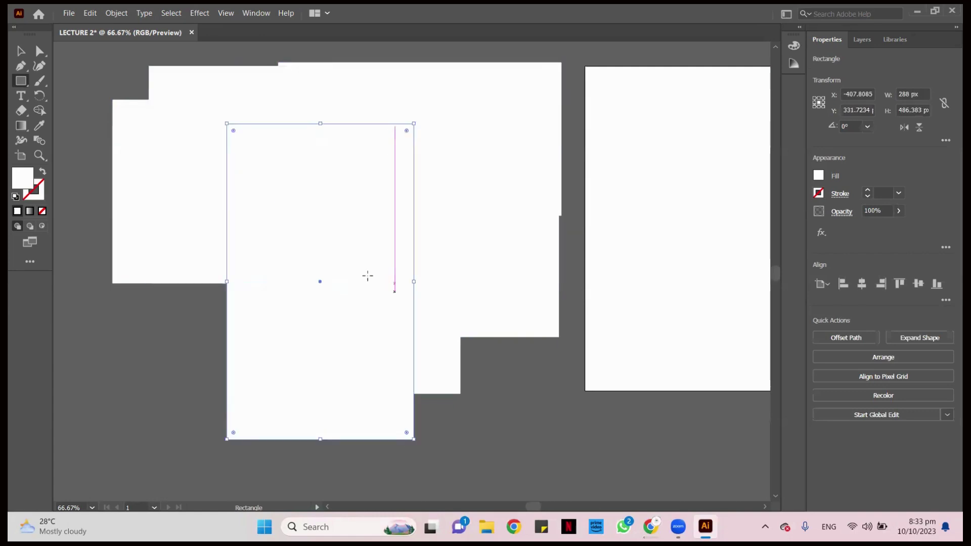
- Undo the most recently drawn rectangles left of the artboard one after another
key("ctrl+z")
key("ctrl+z")
key("ctrl+z")
key("ctrl+z")
key("ctrl+z")
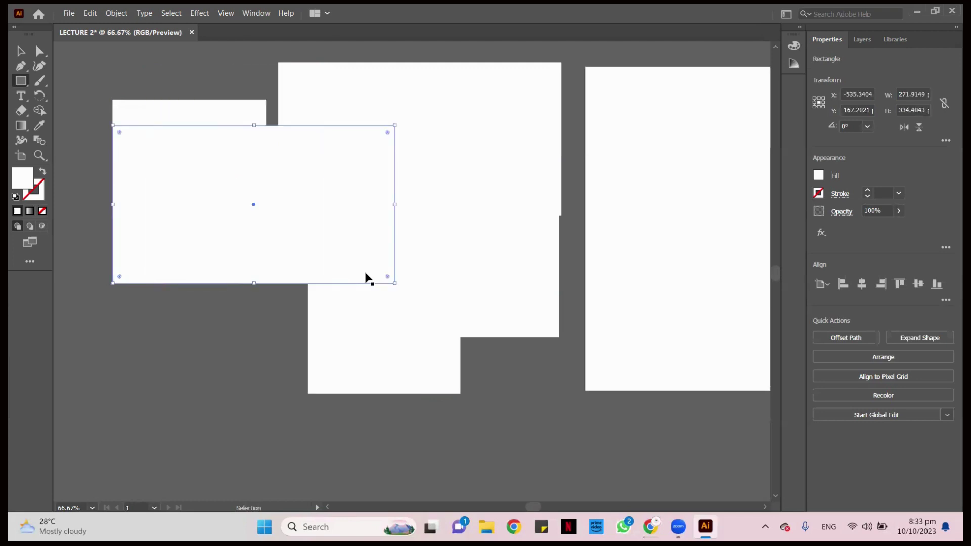
- Undo the remaining overlapping rectangles in the empty area left of the artboard
key("ctrl+z")
key("ctrl+z")
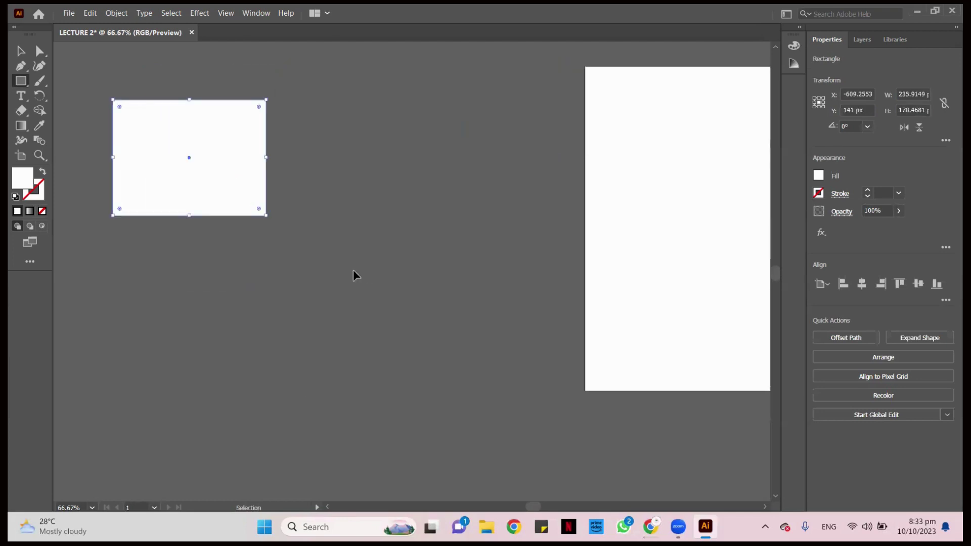
- Draw a 500 × 500 px square from the artboard's upper-left corner, covering the whole artboard, and clear the selection
key("space")
left_click_drag(585, 243, 317, 247)
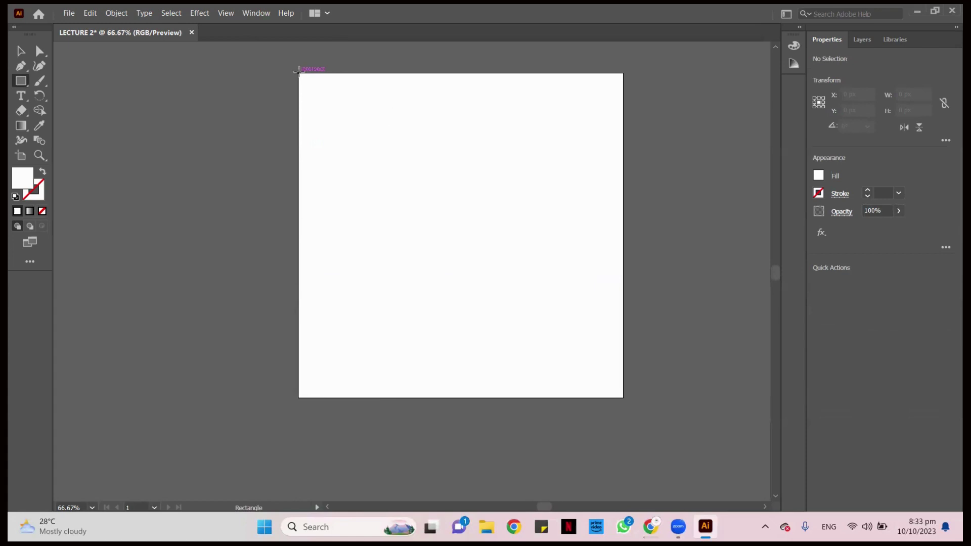
left_click_drag(298, 72, 622, 336)
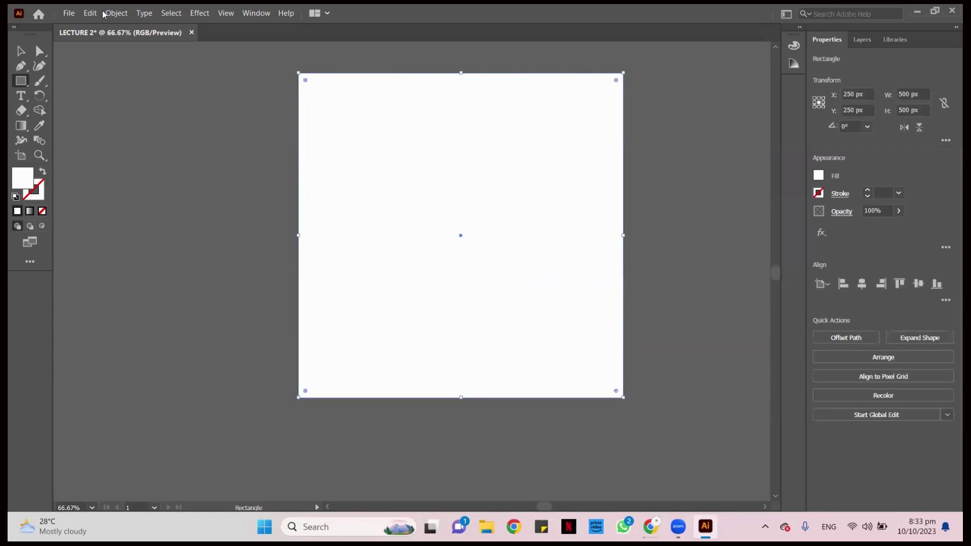
key("v")
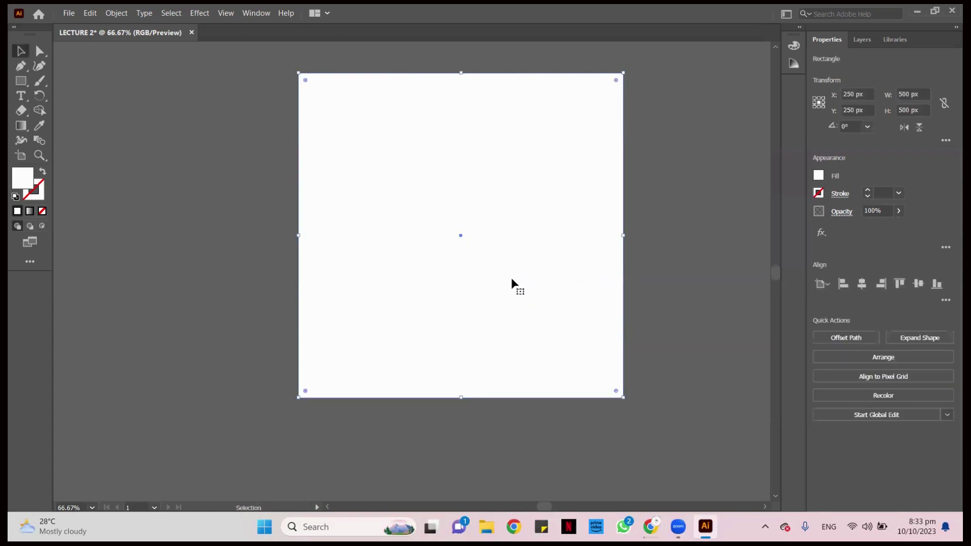
key("space")
left_click_drag(511, 284, 471, 286)
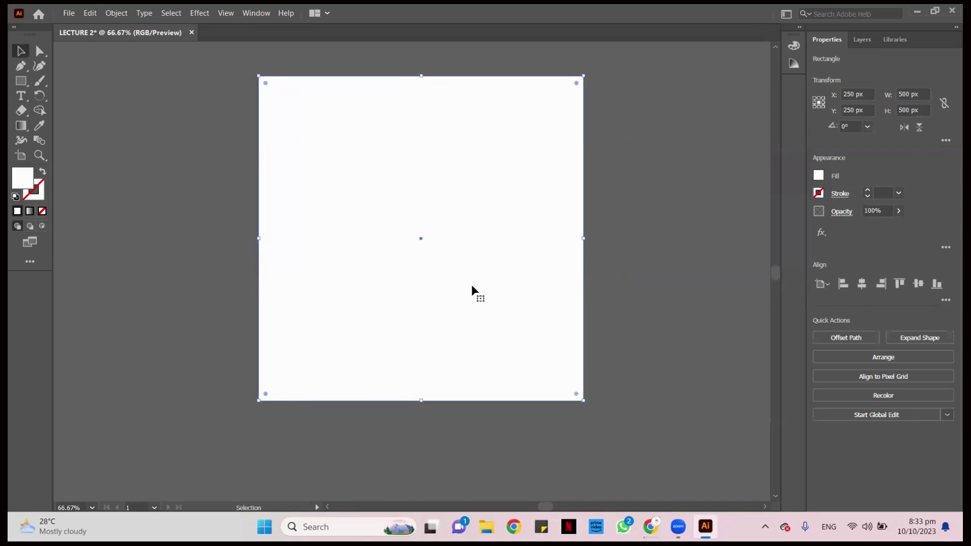
key("ctrl+shift+a")
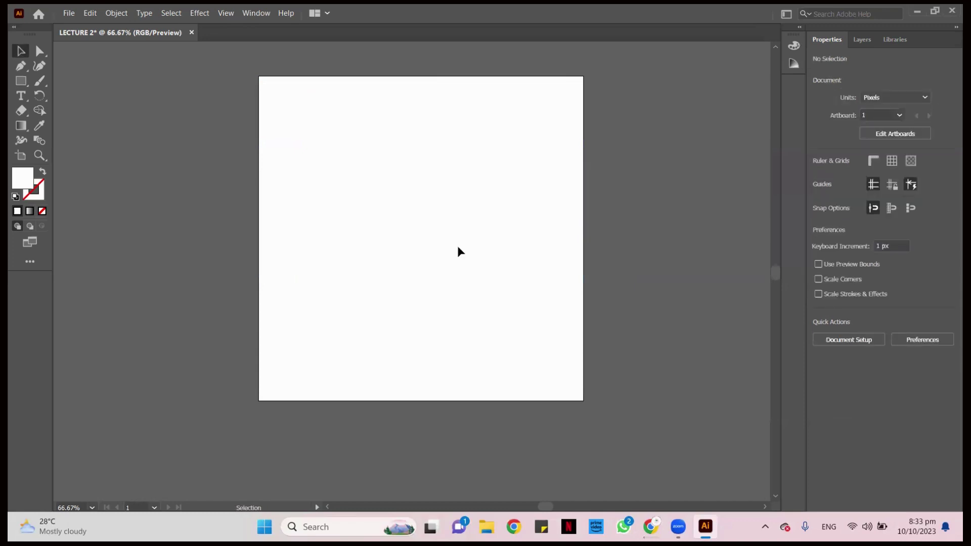
- Draw a square of about 353 px in the empty area left of the artboard and place a duplicate beside it
scroll(457, 251, "down", 3)
scroll(502, 256, "left", 3)
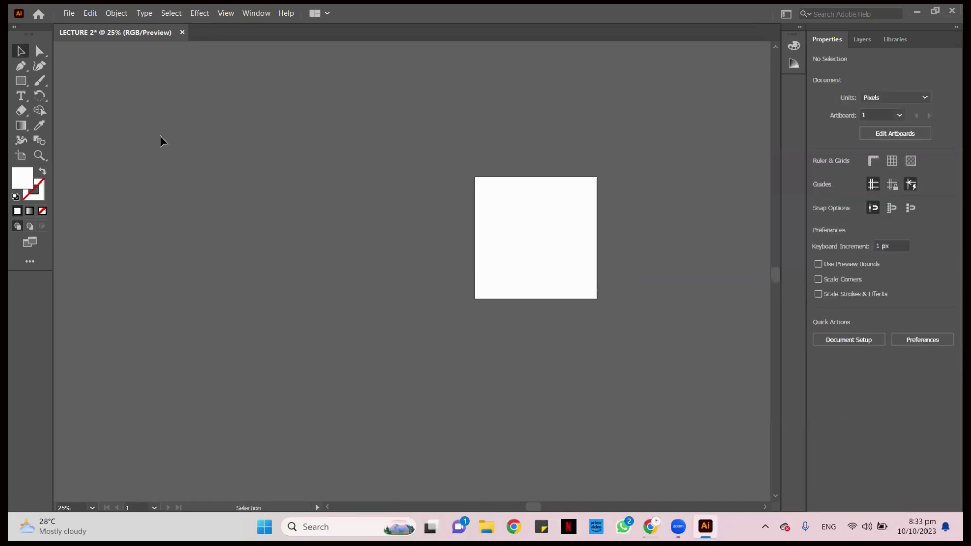
left_click(21, 81)
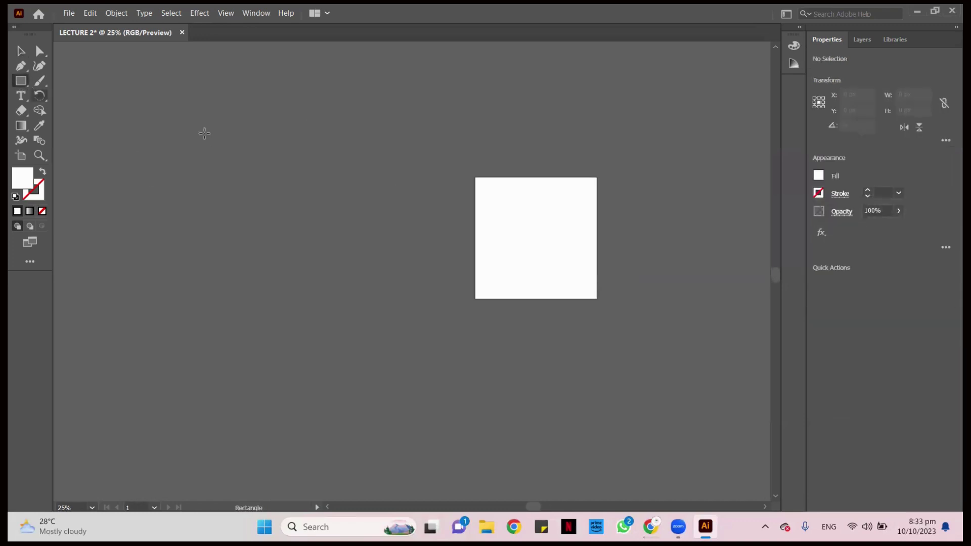
left_click_drag(215, 137, 300, 224)
left_click(22, 51)
left_click_drag(273, 181, 347, 203)
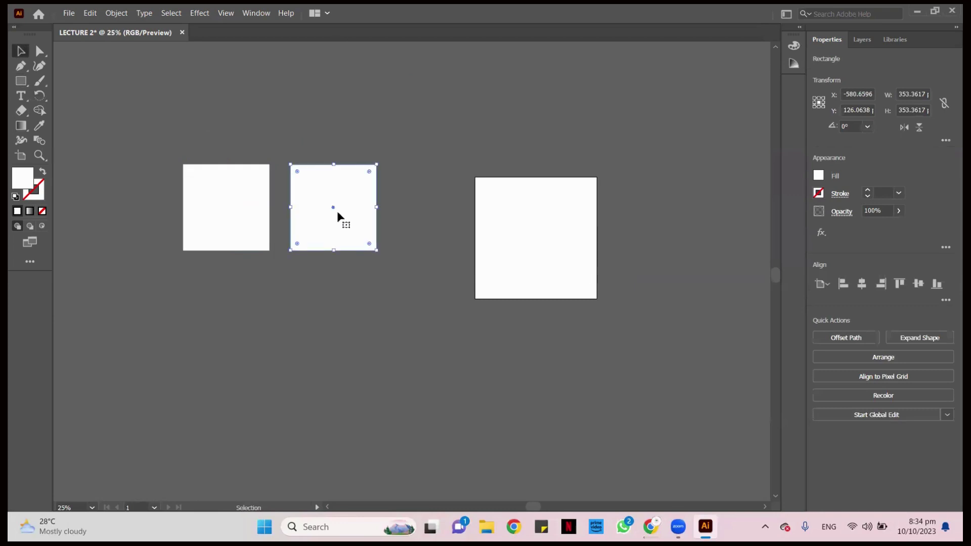
- Duplicate the squares into an evenly spaced row of three left of the artboard and delete the extra overlapping copy
left_click_drag(167, 156, 442, 264)
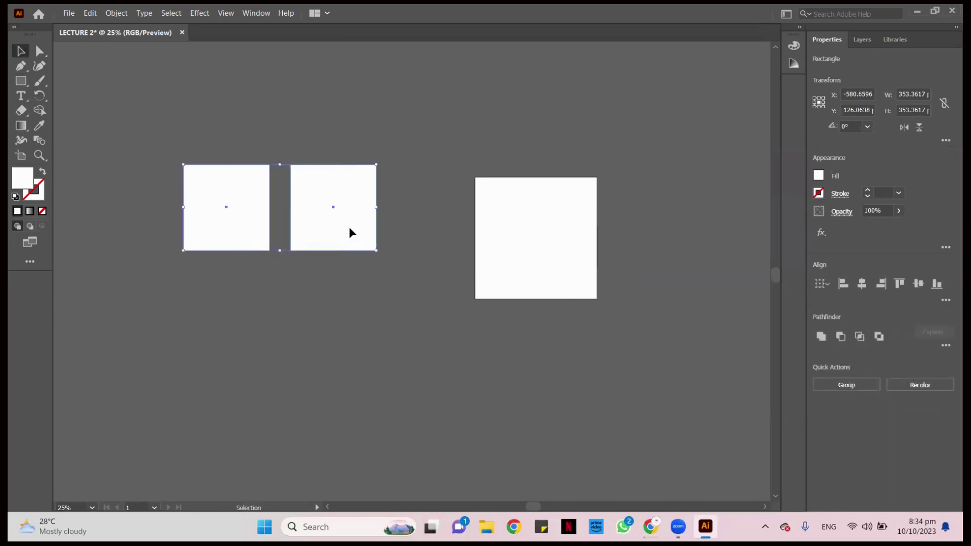
left_click_drag(380, 227, 436, 219)
key("ctrl+shift+a")
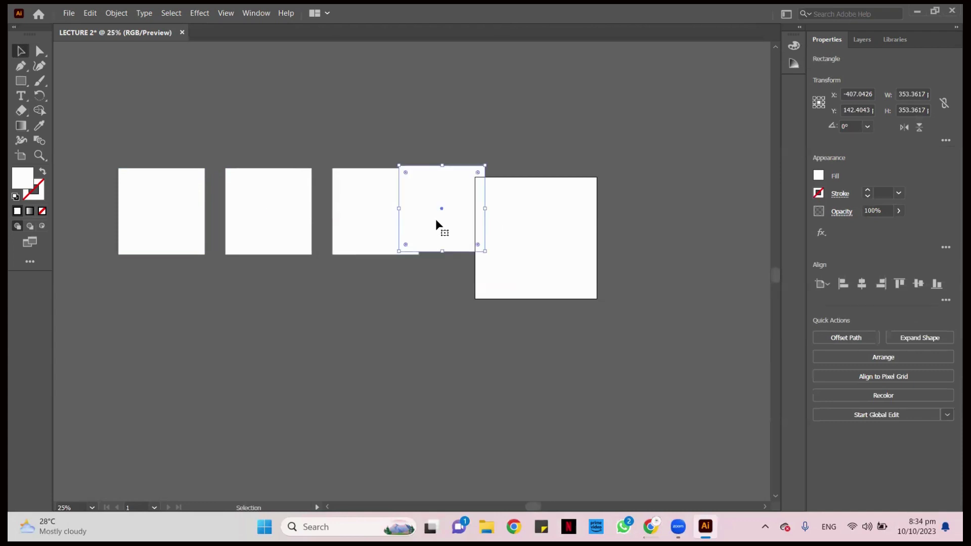
key("Delete")
mouse_move(375, 217)
left_mouse_down()
mouse_move(380, 183)
mouse_move(380, 219)
mouse_move(380, 212)
left_mouse_up()
left_click(375, 132)
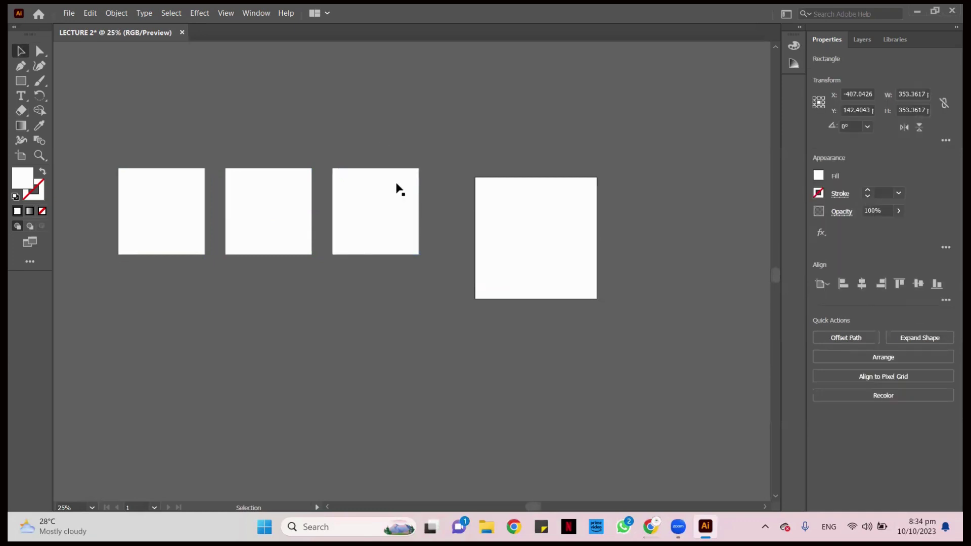
- Check whether Smart Guides is enabled among the view options
left_click(375, 172)
left_click(260, 15)
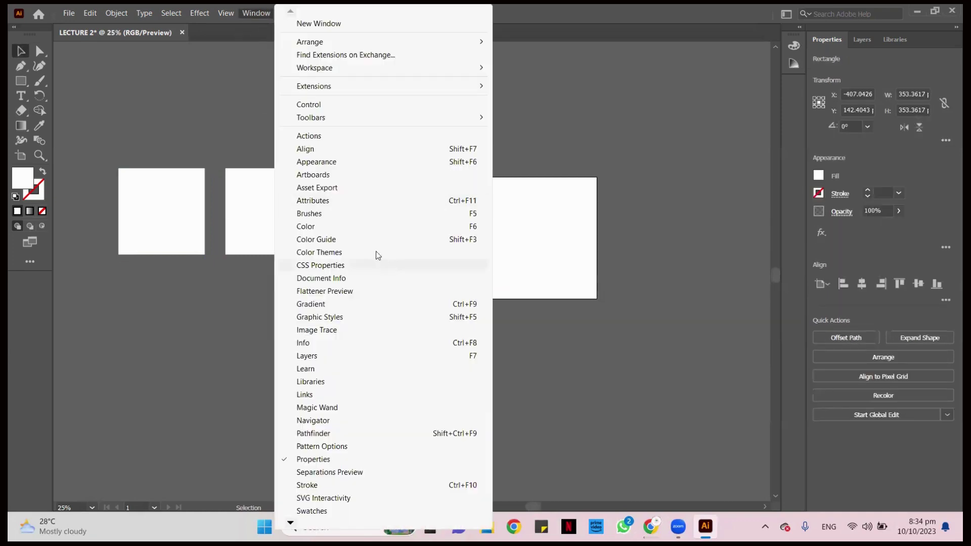
left_click(226, 20)
left_click(220, 17)
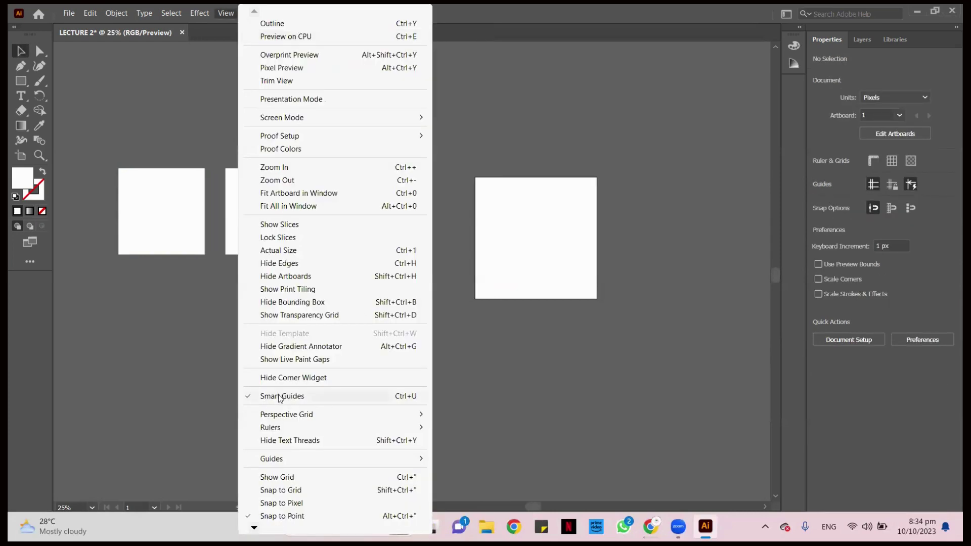
left_click(496, 102)
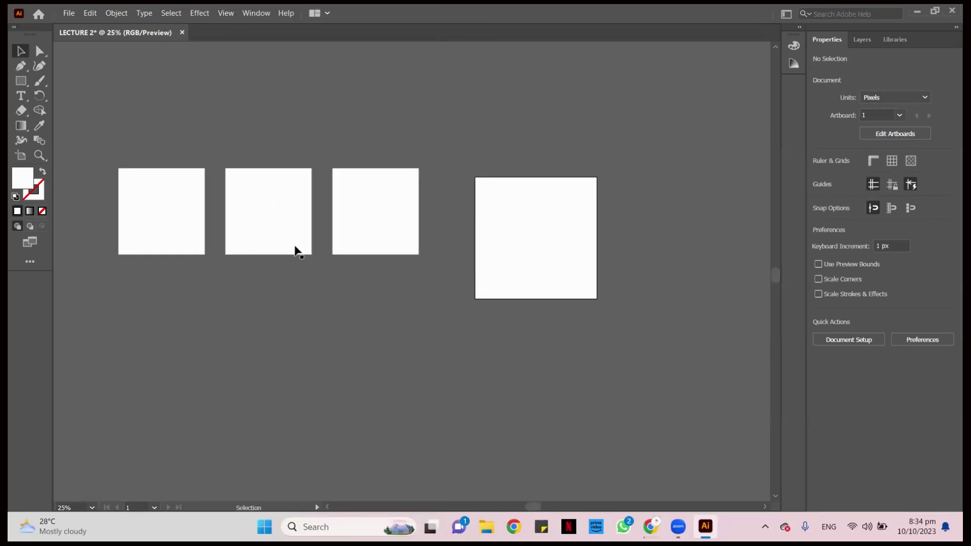
left_click(360, 240)
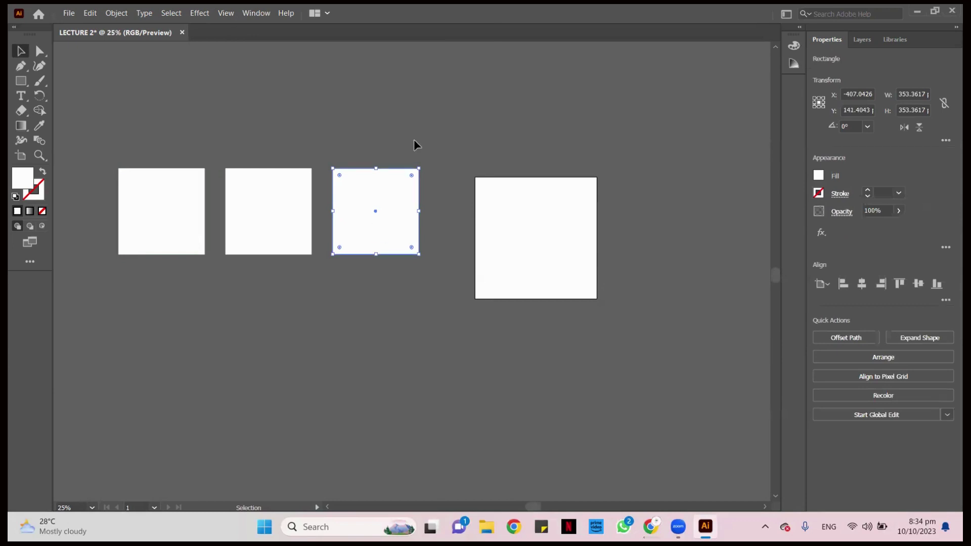
left_click(319, 174)
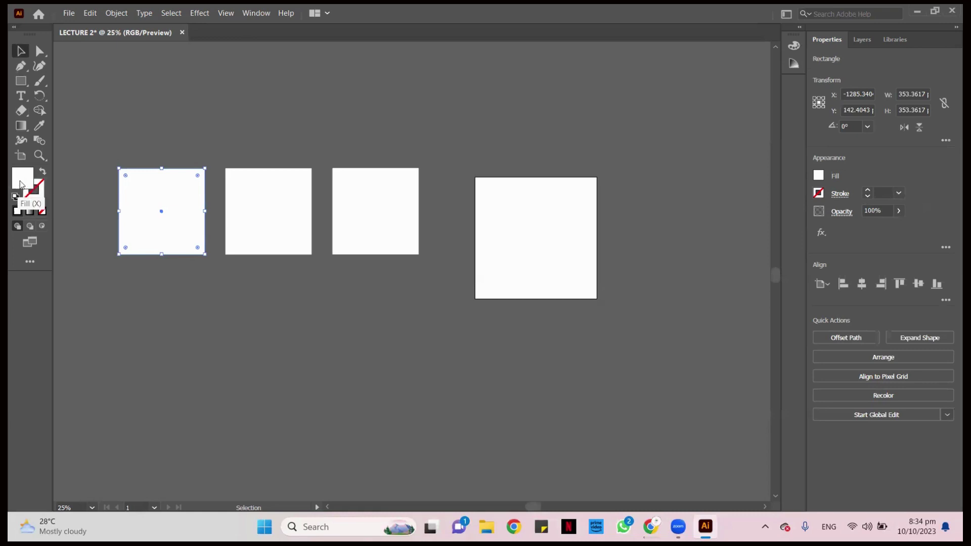
left_click(145, 173, "shift")
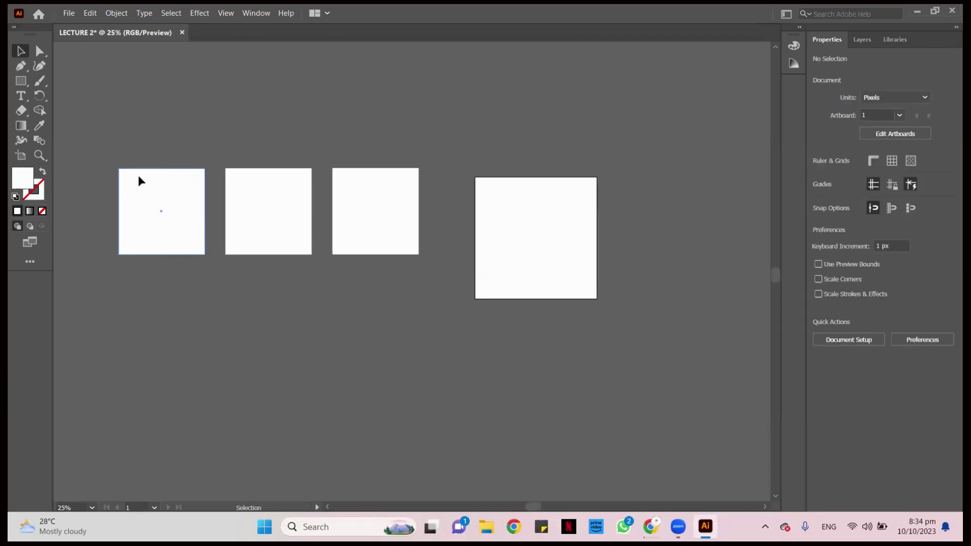
left_click(161, 228)
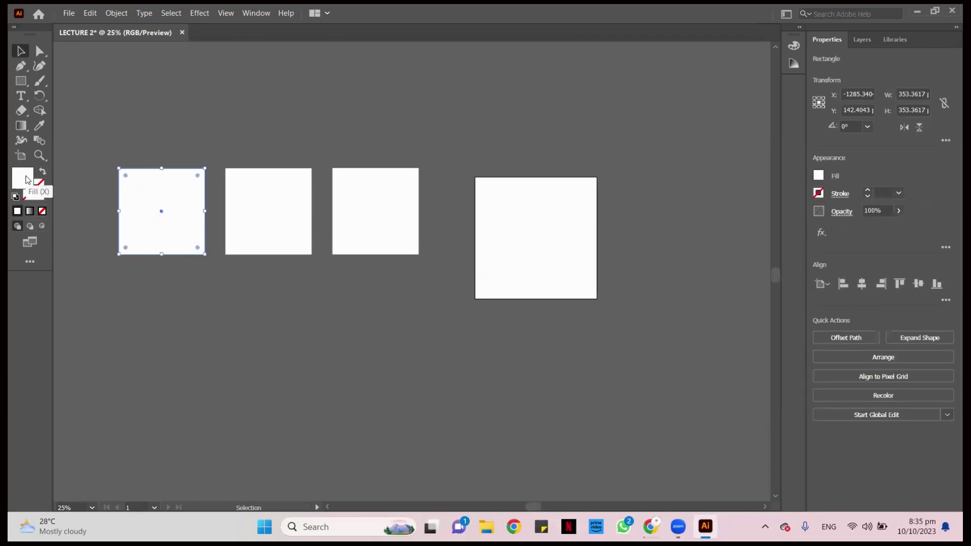
left_click(76, 192)
- Show the Color panel and alternate the active colour attribute between stroke and fill, ending on fill
left_click(43, 195)
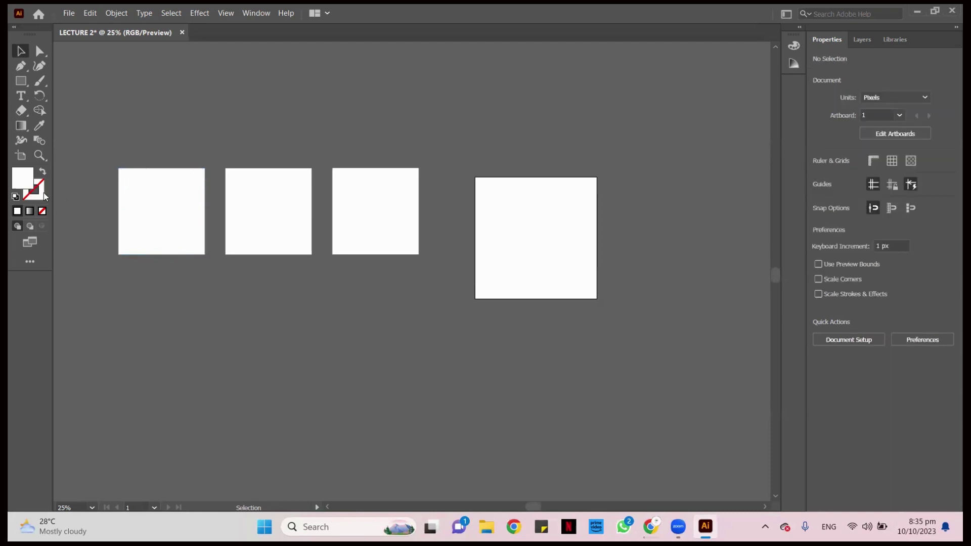
left_click(45, 196)
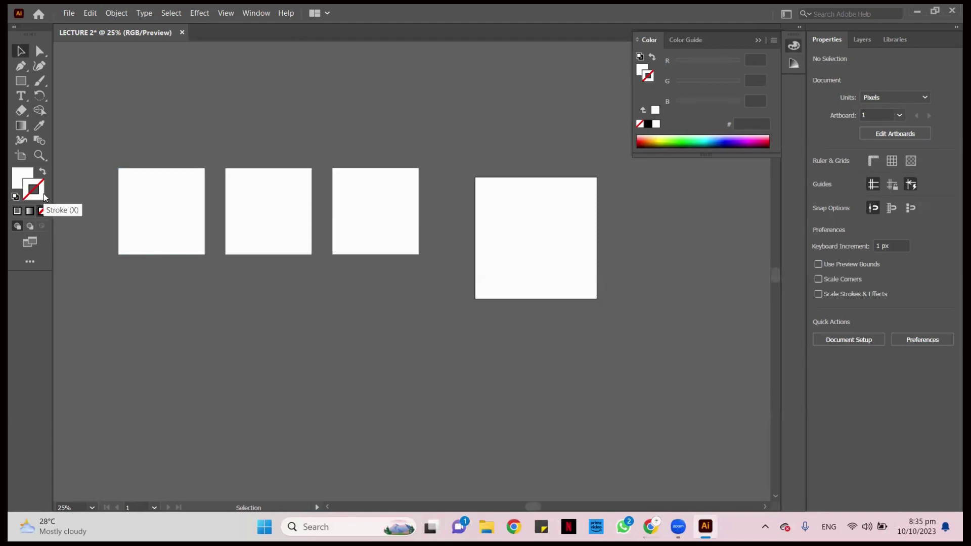
left_click(20, 177)
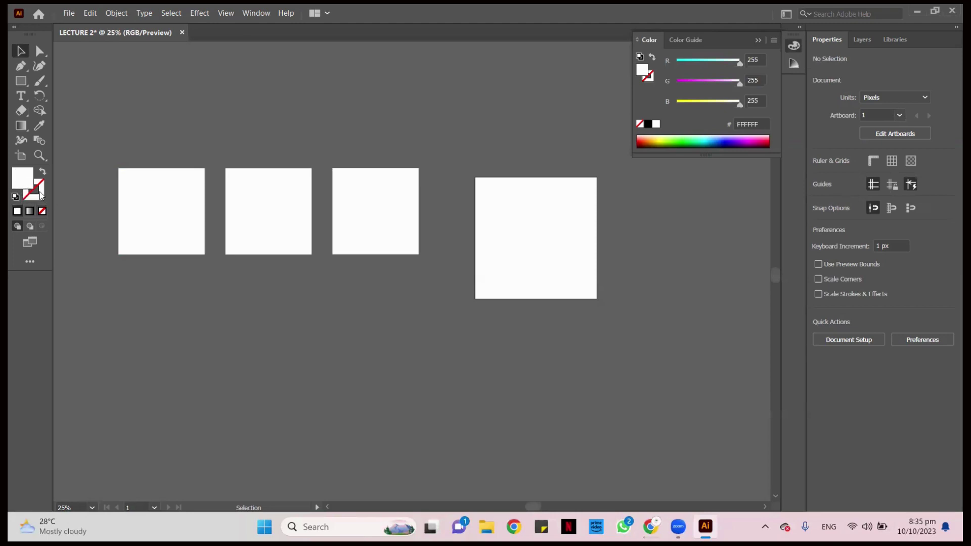
left_click(40, 193)
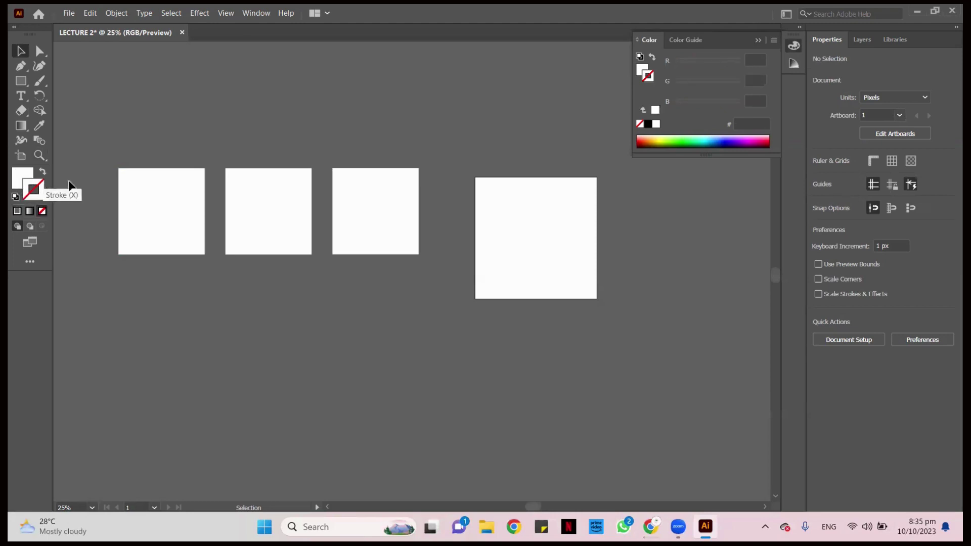
left_click(20, 177)
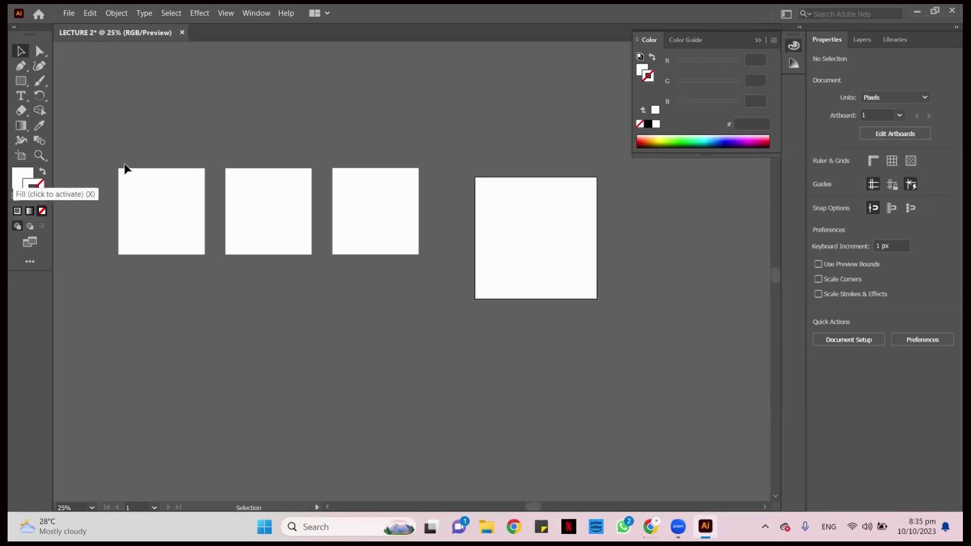
- Swap the fill and stroke of the leftmost square, swap them back, and clear the selection
left_click(152, 199)
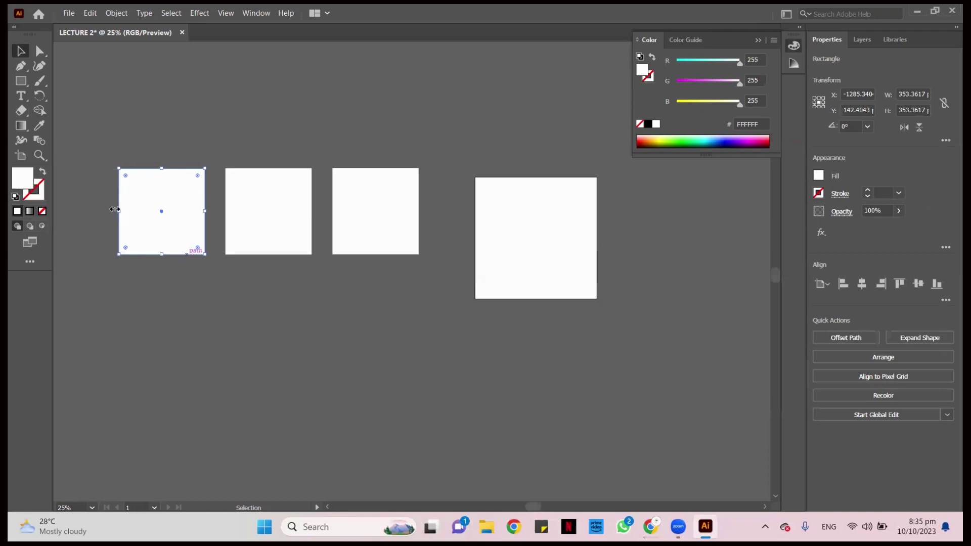
left_click(42, 173)
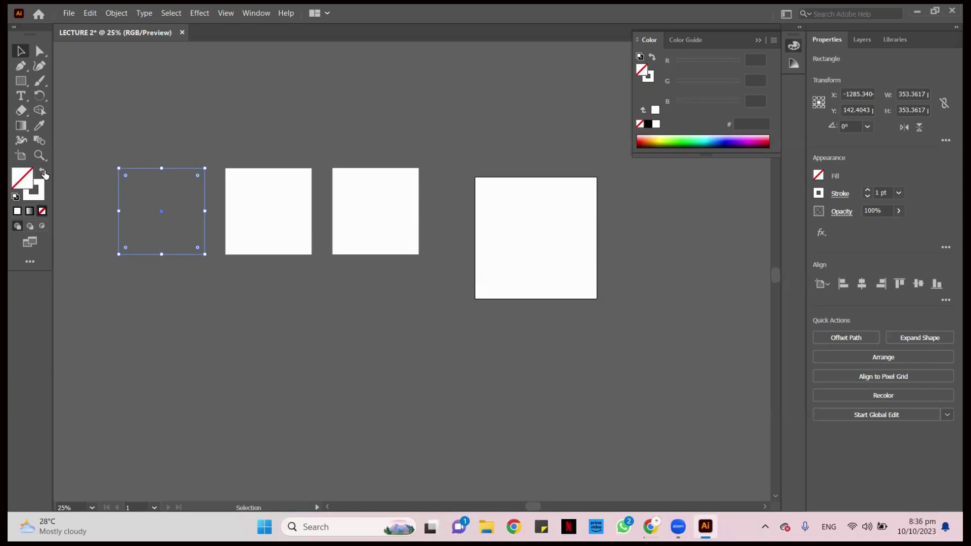
left_click(43, 172)
left_click(144, 145)
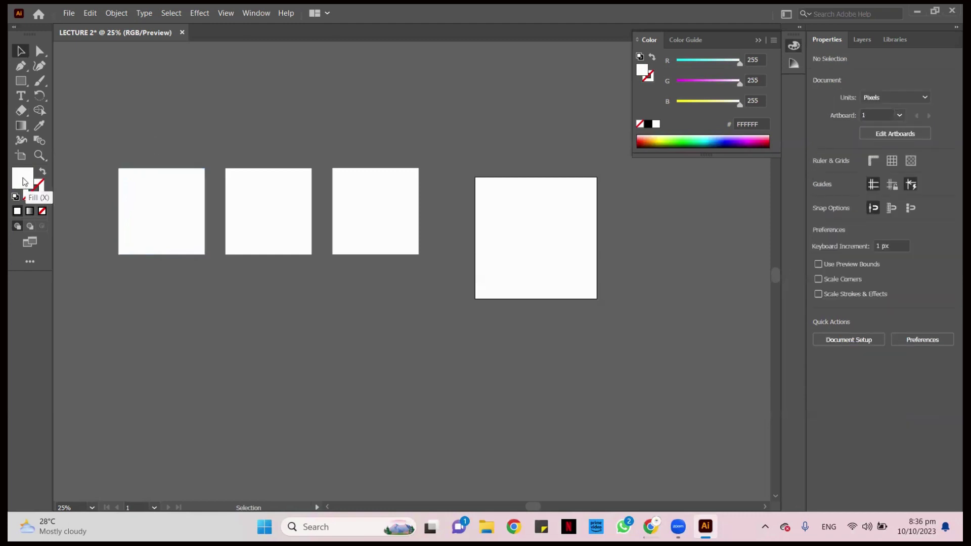
- Make the stroke active, switch back to the fill, and open the fill's Color Picker, moving it clear of the Color panel
left_click(35, 194)
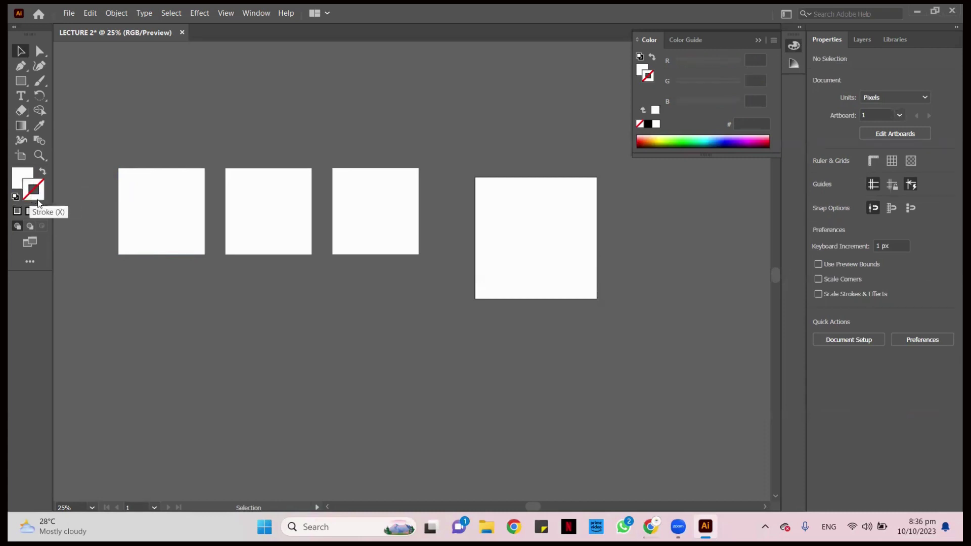
left_click(20, 182)
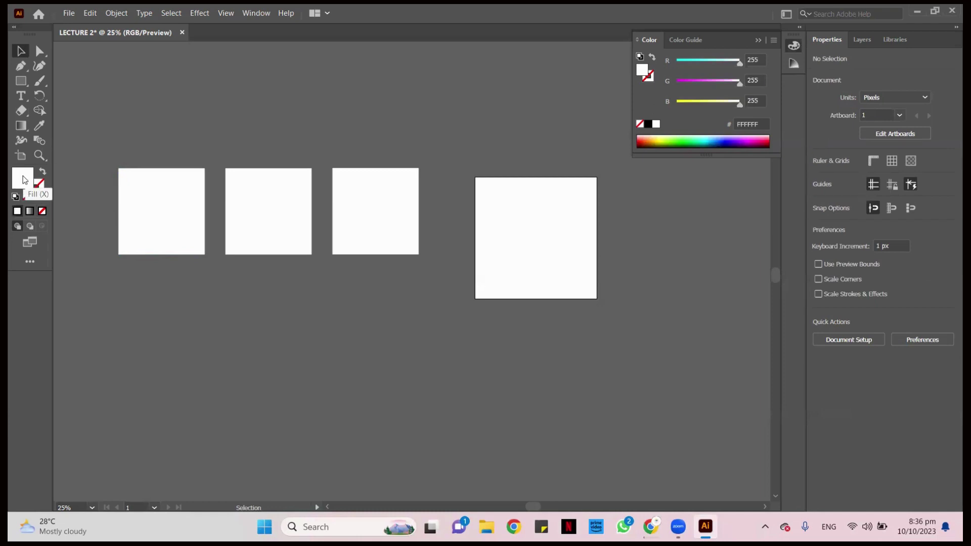
double_click(24, 180)
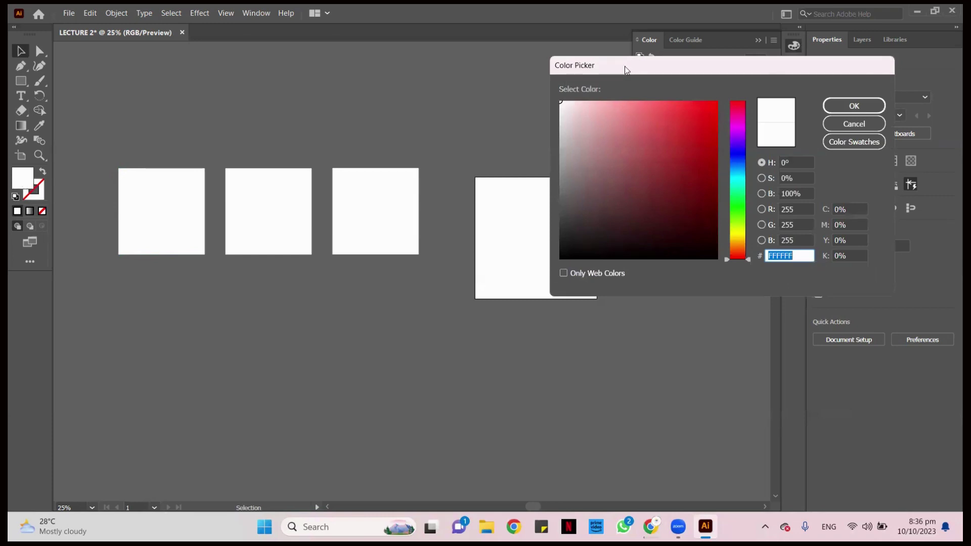
left_click_drag(624, 66, 358, 94)
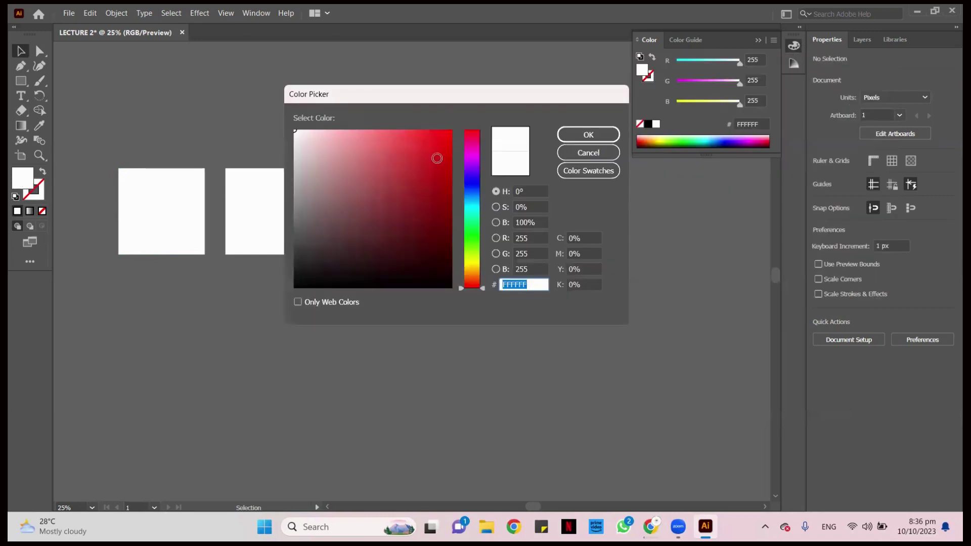
- Explore the hue range in the Color Picker, sweeping from red through blue and green to orange and back to green
left_click(471, 132)
left_click(208, 244)
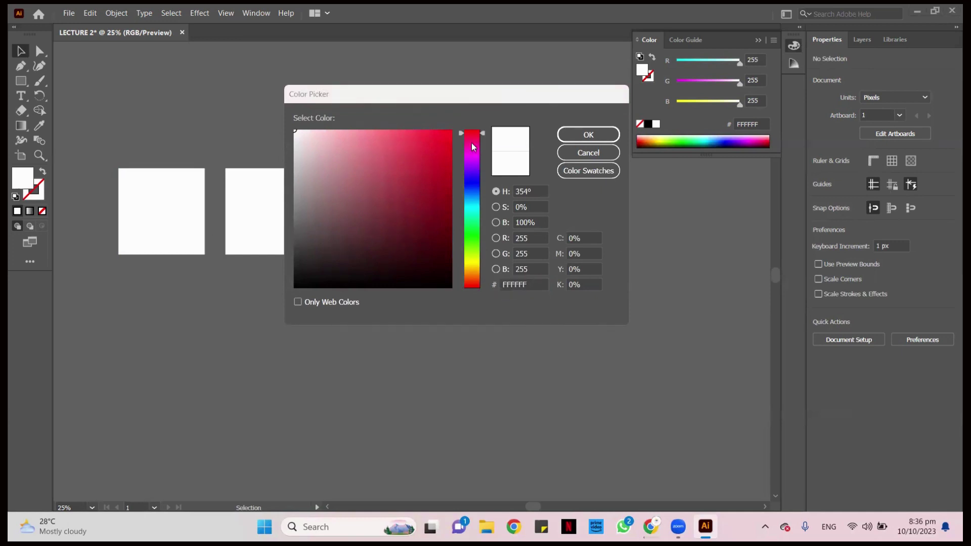
left_click_drag(484, 138, 481, 197)
scroll(478, 176, "down", 5)
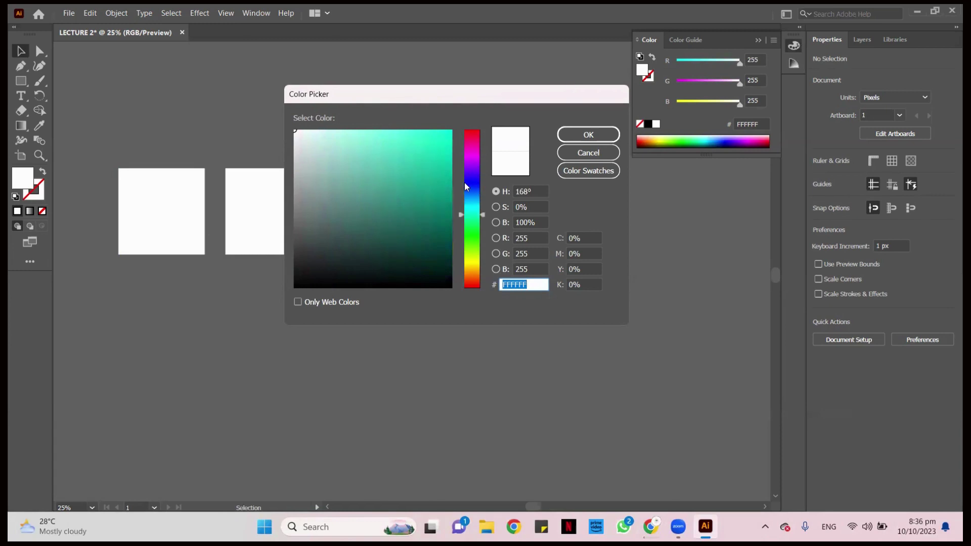
scroll(466, 183, "down", 4)
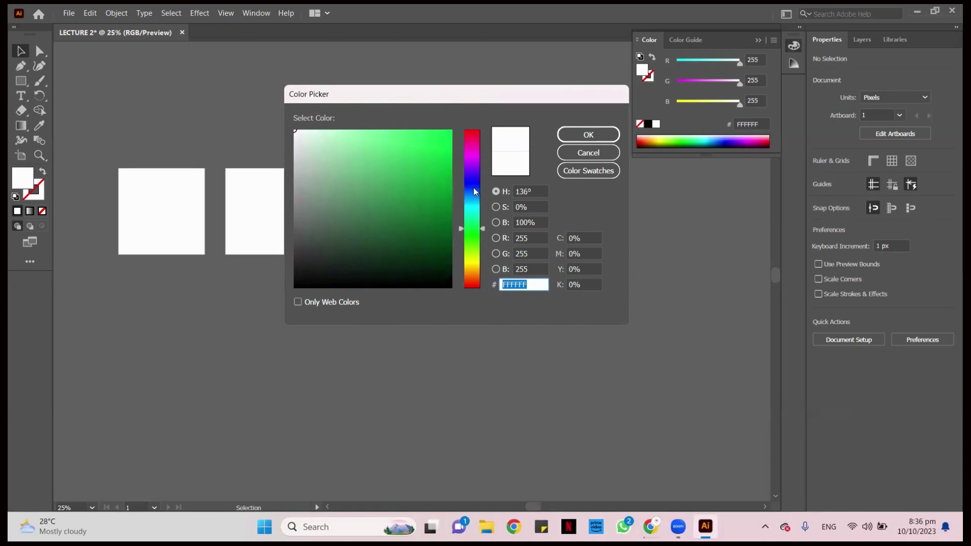
scroll(478, 206, "down", 3)
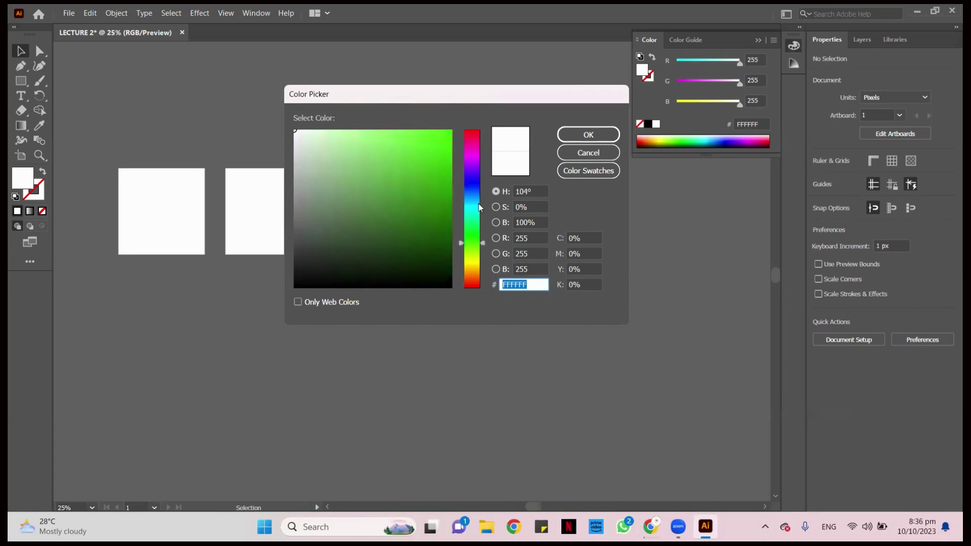
scroll(476, 207, "down", 9)
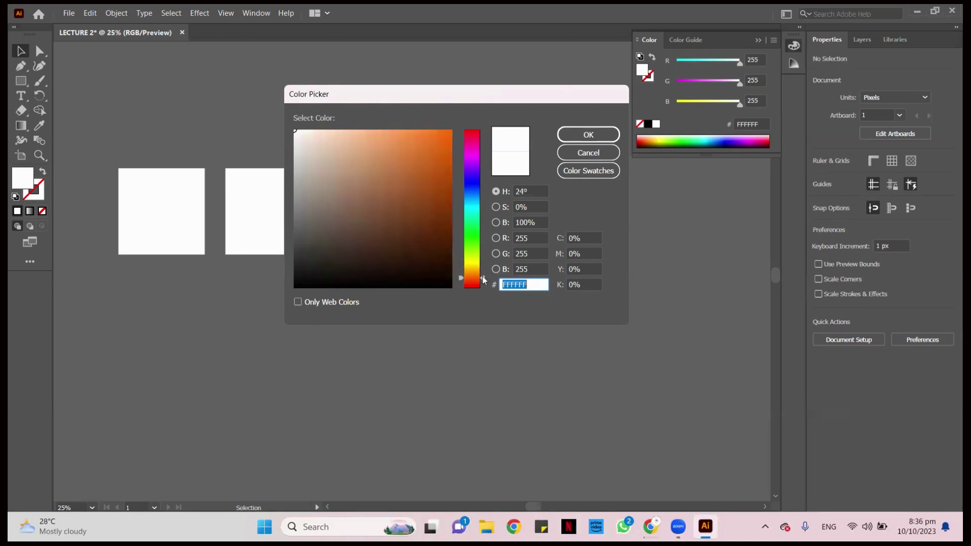
scroll(482, 236, "up", 15)
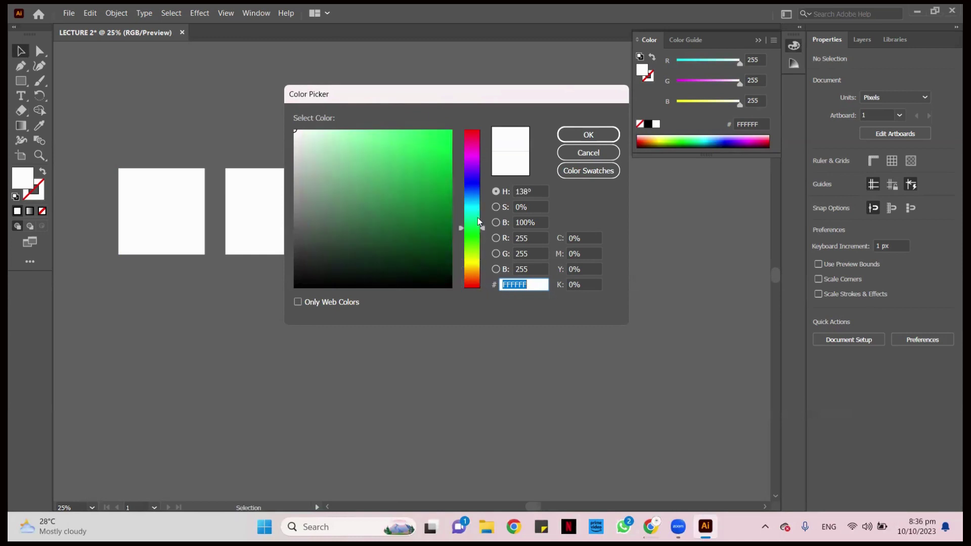
- With no object selected, set the fill colour to the bright green 12D879
left_click(436, 168)
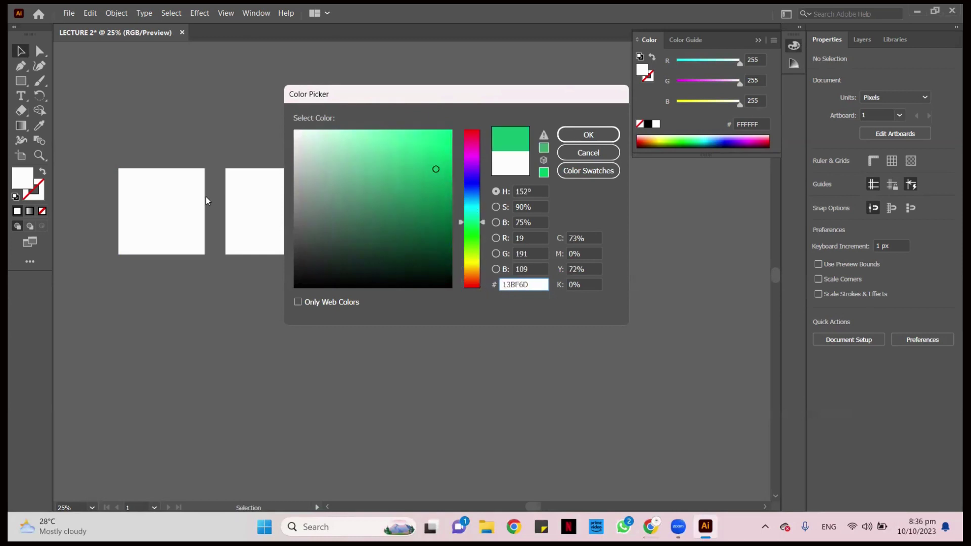
left_click(439, 154)
left_click(590, 134)
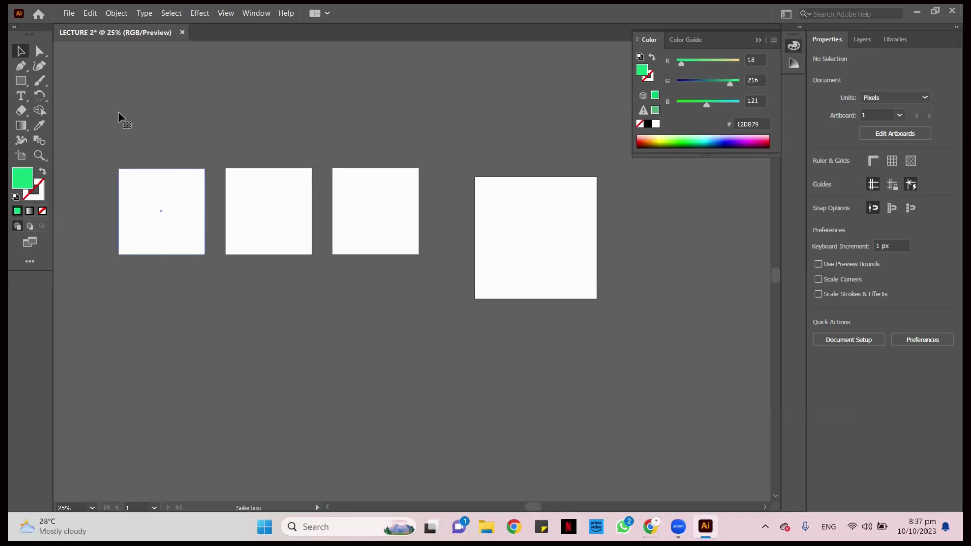
- Fill the leftmost square with the green 0DD379 using the Color Picker
left_click_drag(121, 117, 128, 195)
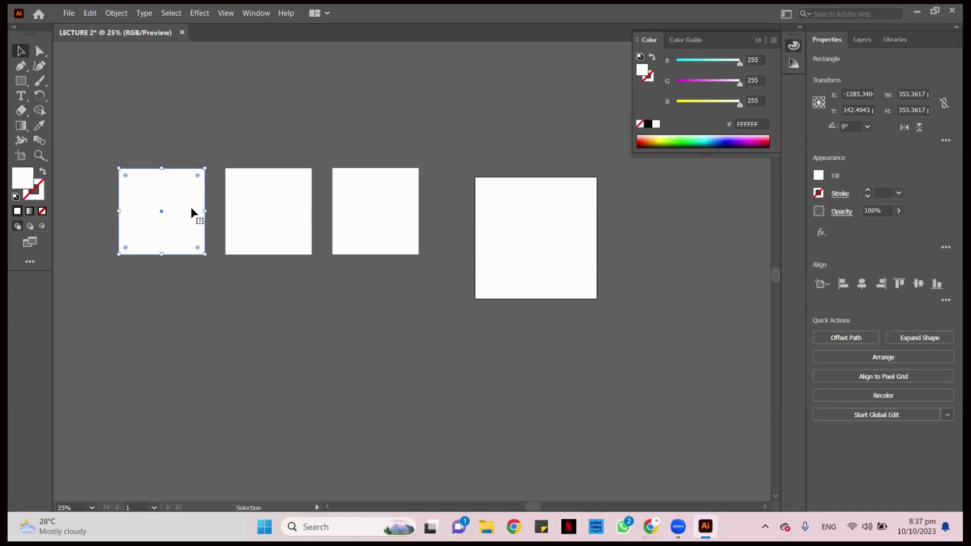
double_click(27, 184)
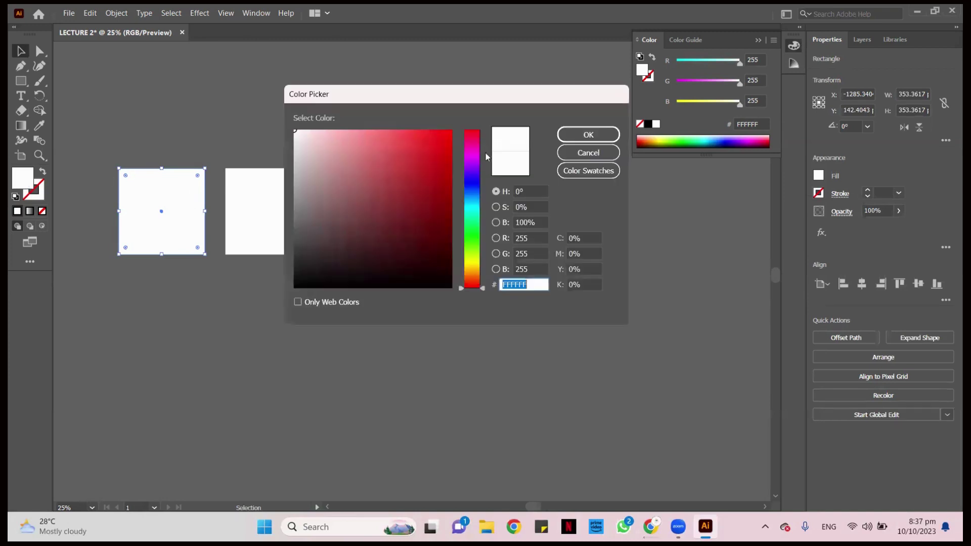
left_click(476, 230)
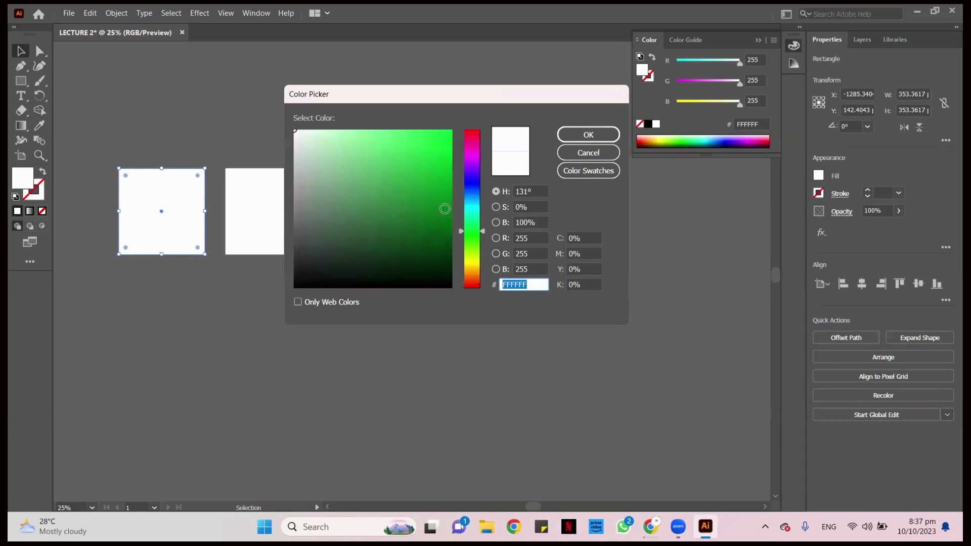
left_click(476, 221)
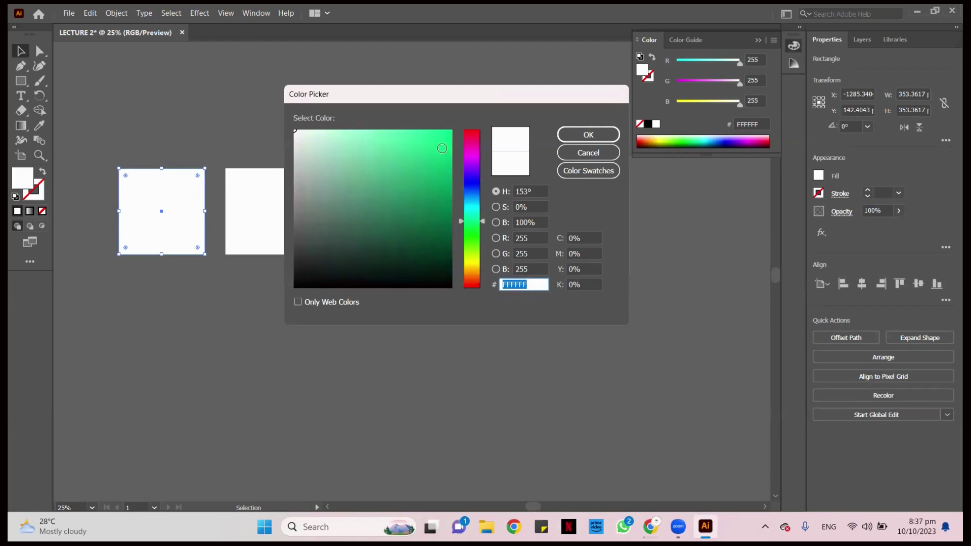
left_click(442, 157)
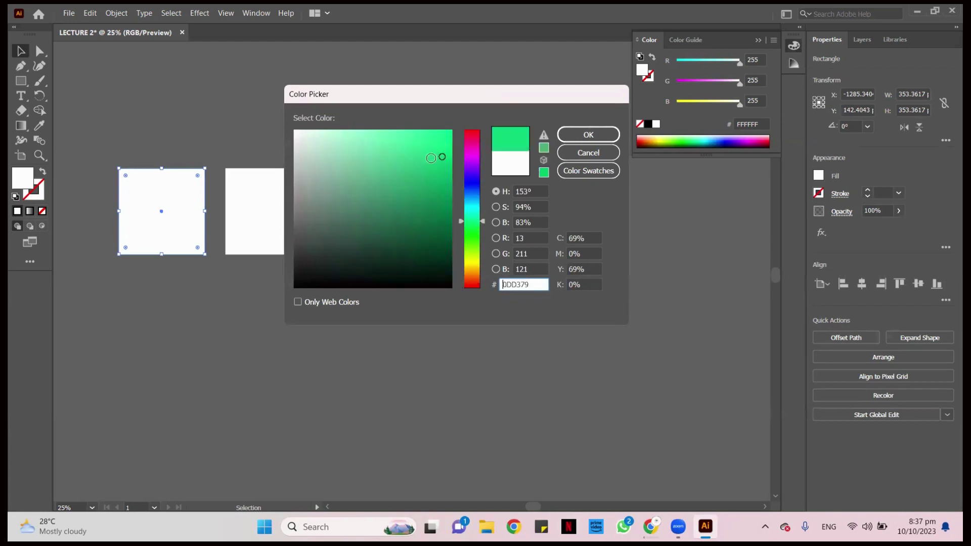
left_click(589, 136)
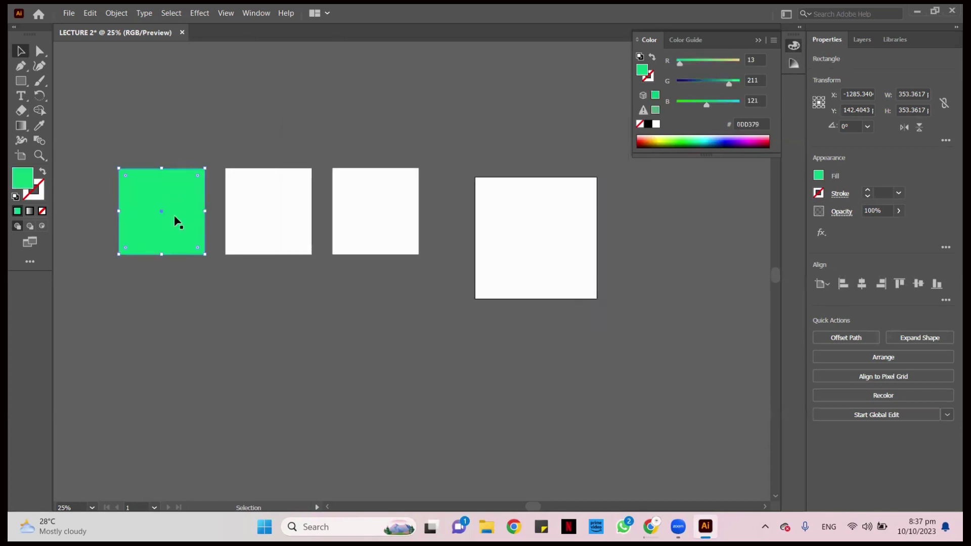
key("ctrl+shift+a")
- Give the green square a very dark green stroke, 051E01, and clear the selection
left_click(44, 195)
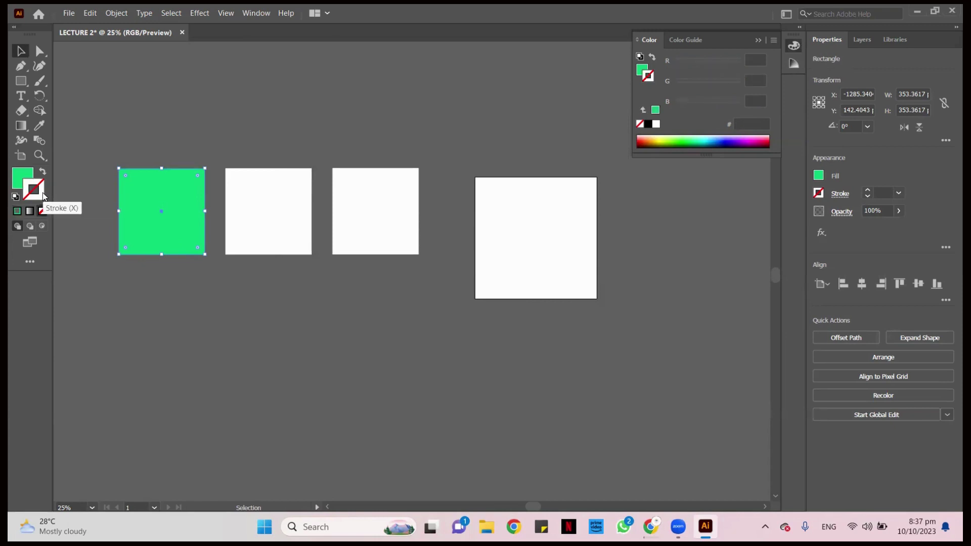
double_click(43, 196)
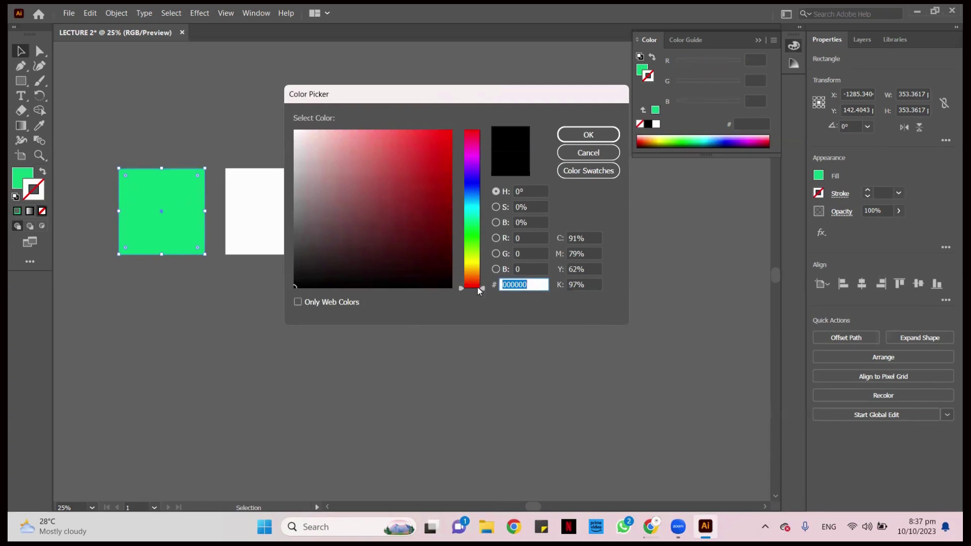
left_click_drag(484, 290, 484, 239)
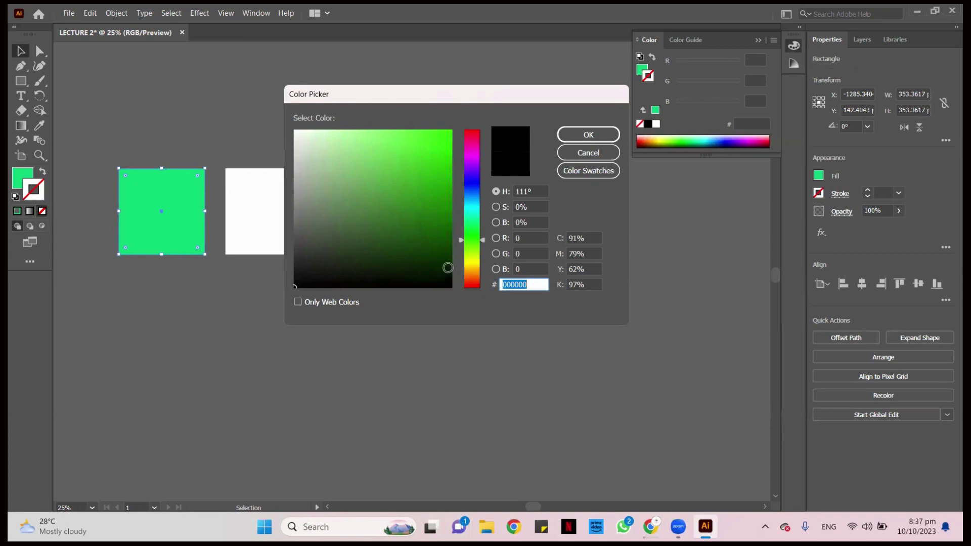
left_click(447, 269)
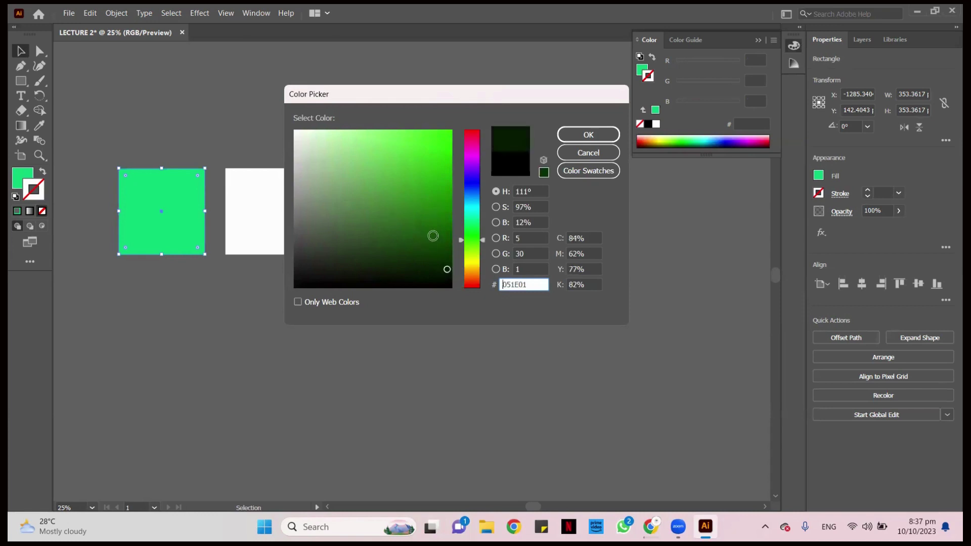
left_click(602, 139)
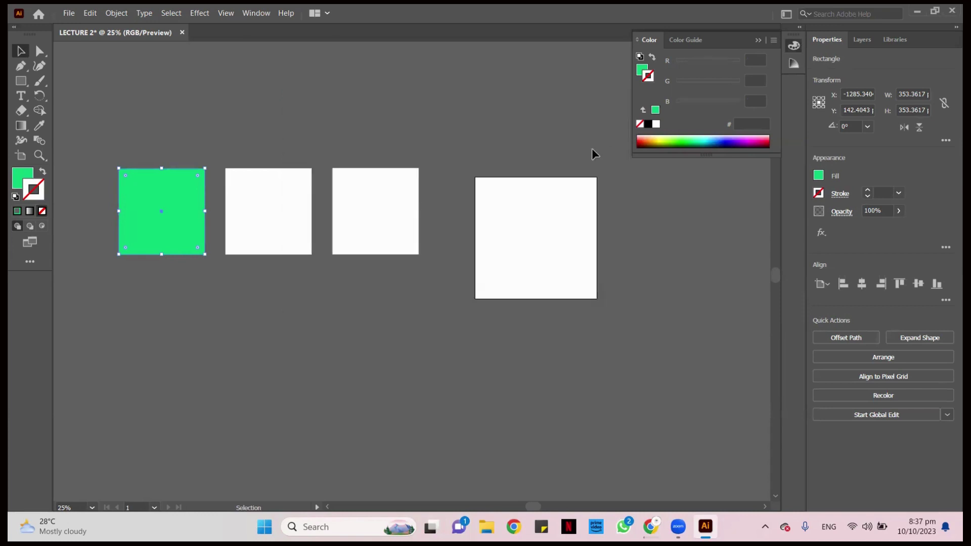
left_click(125, 108)
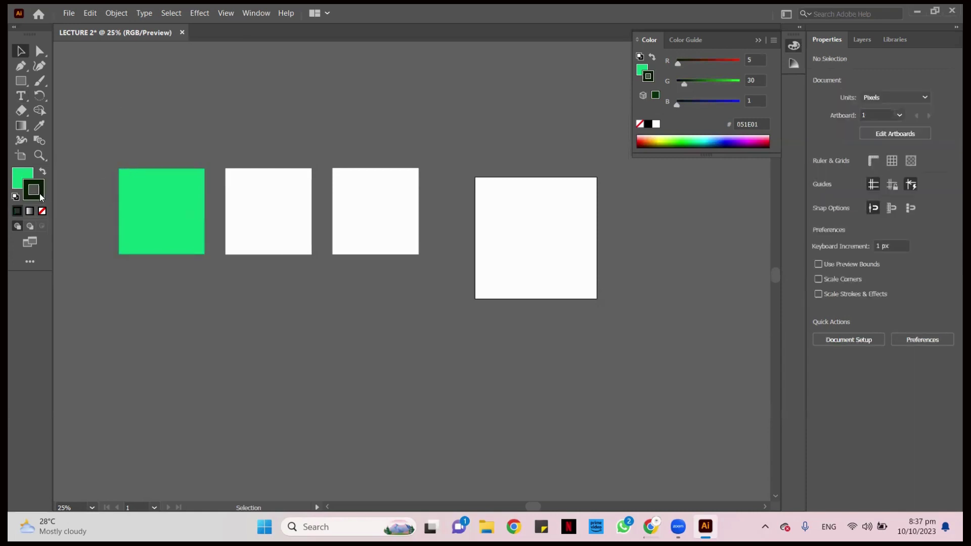
- Examine the dark stroke along the green square's upper edge at very high magnification, and return to the 25% overview
scroll(178, 173, "up", 7)
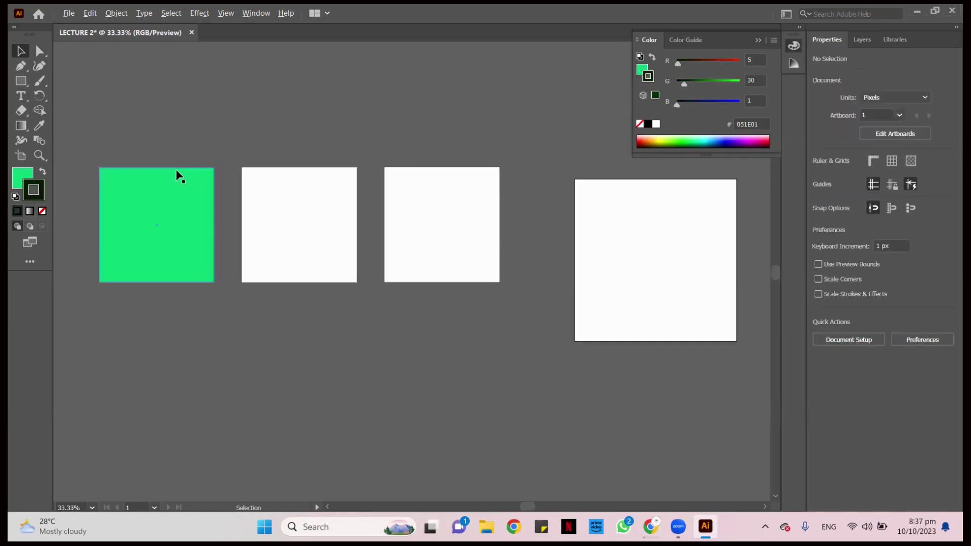
scroll(223, 148, "up", 10)
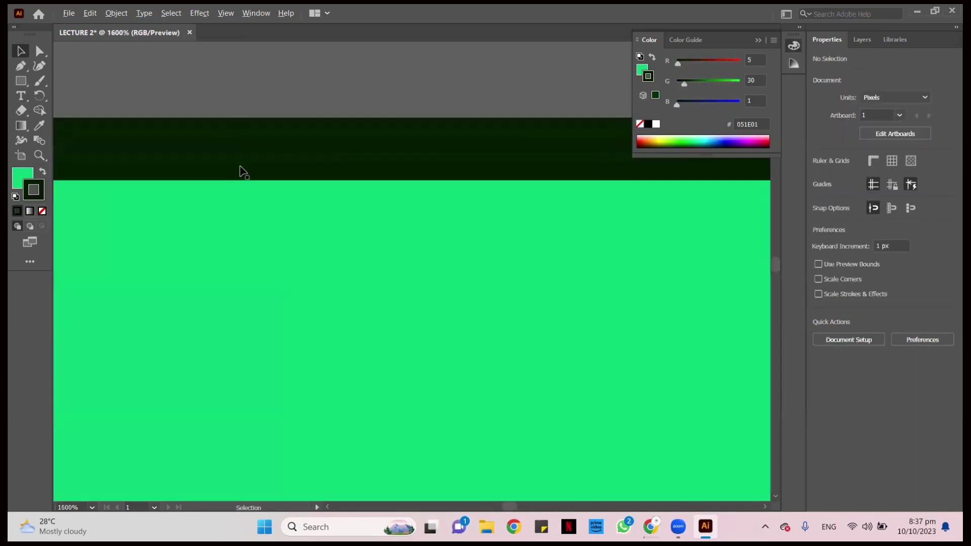
scroll(248, 144, "down", 2)
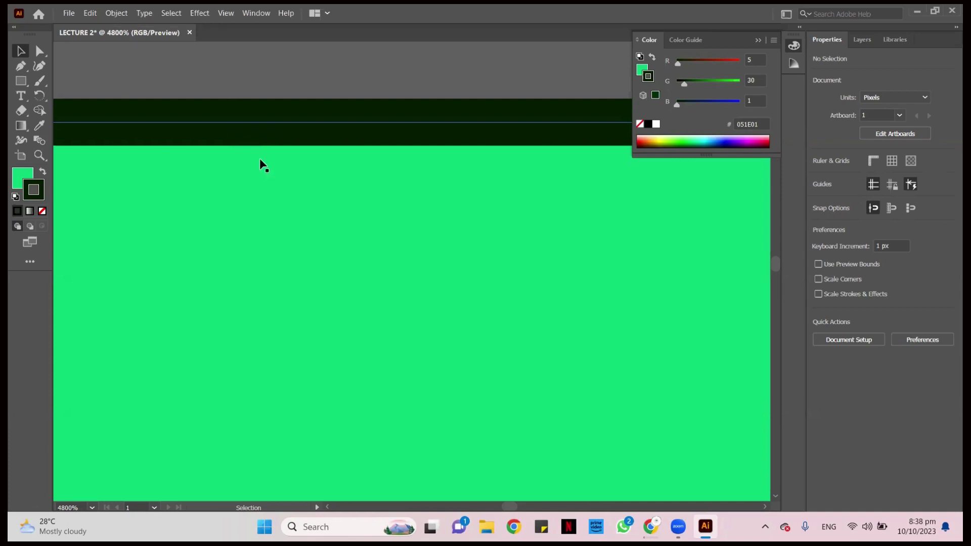
scroll(113, 48, "up", 3)
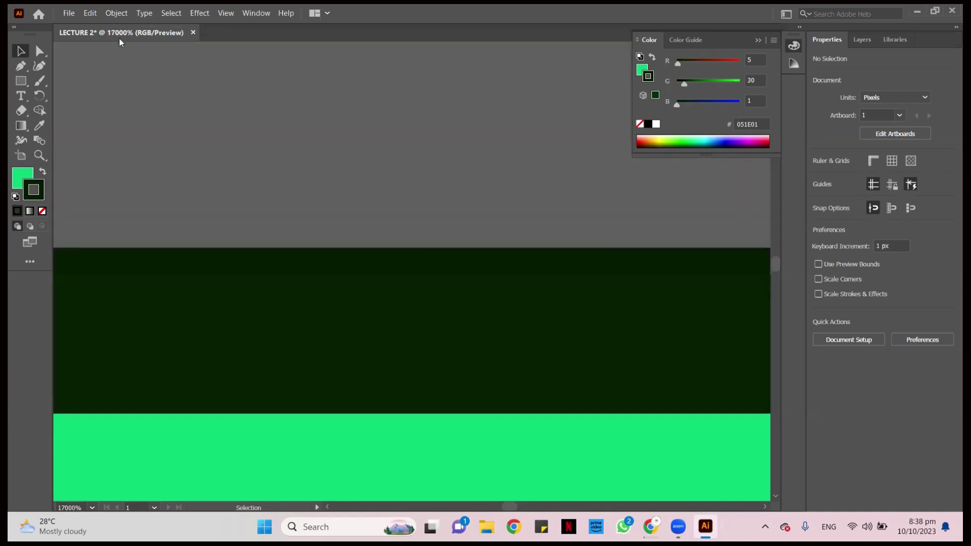
scroll(247, 172, "down", 1)
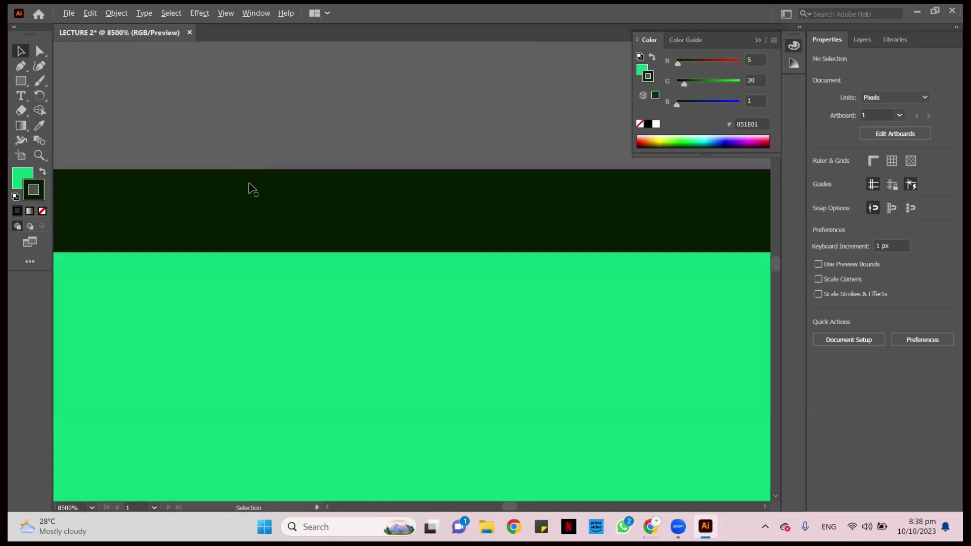
scroll(253, 184, "down", 12)
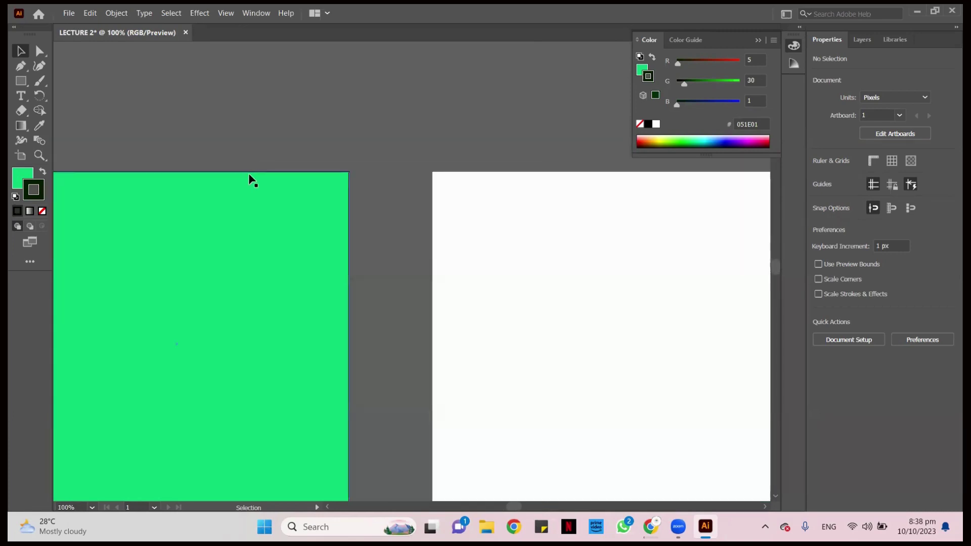
scroll(247, 174, "down", 3)
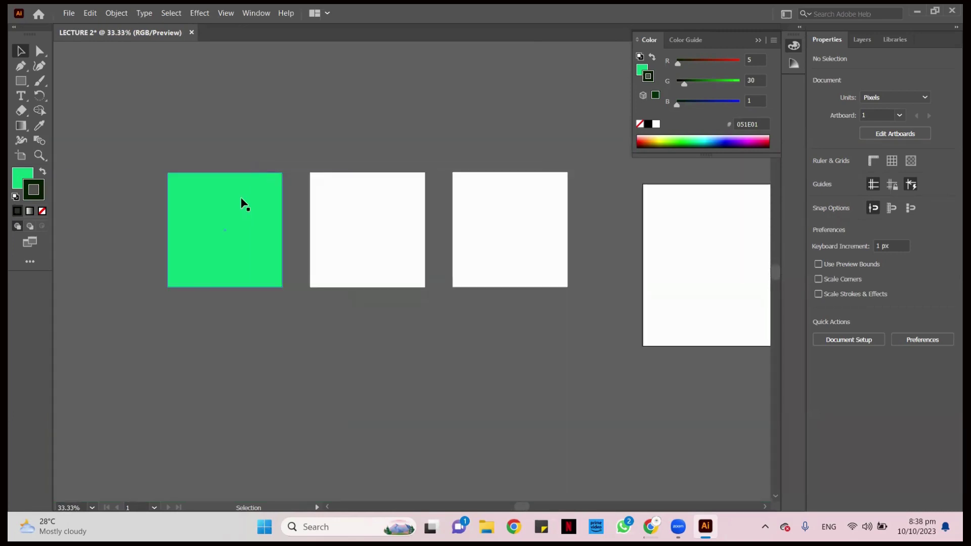
scroll(242, 202, "down", 1)
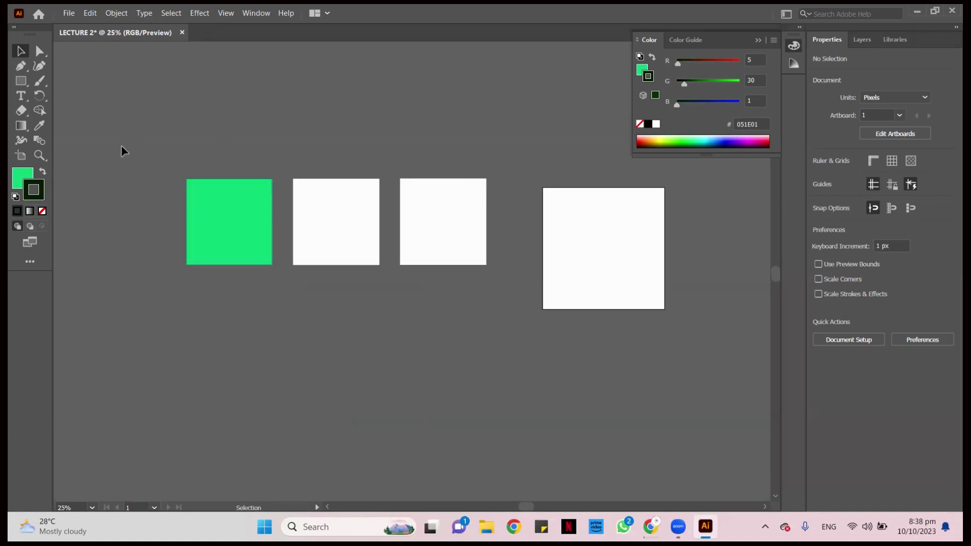
- Make the fill active and delete the two white squares beside the green one
left_click(17, 174)
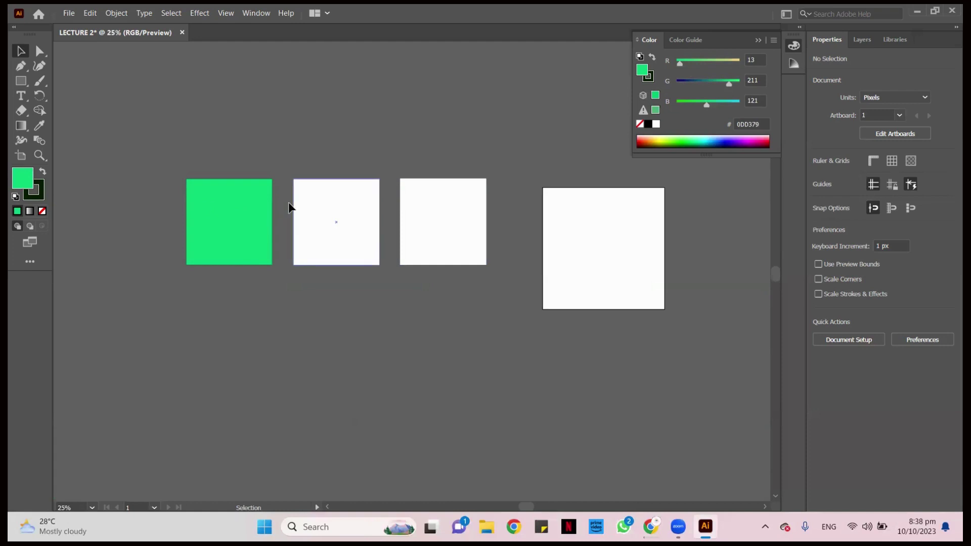
left_click_drag(290, 206, 442, 289)
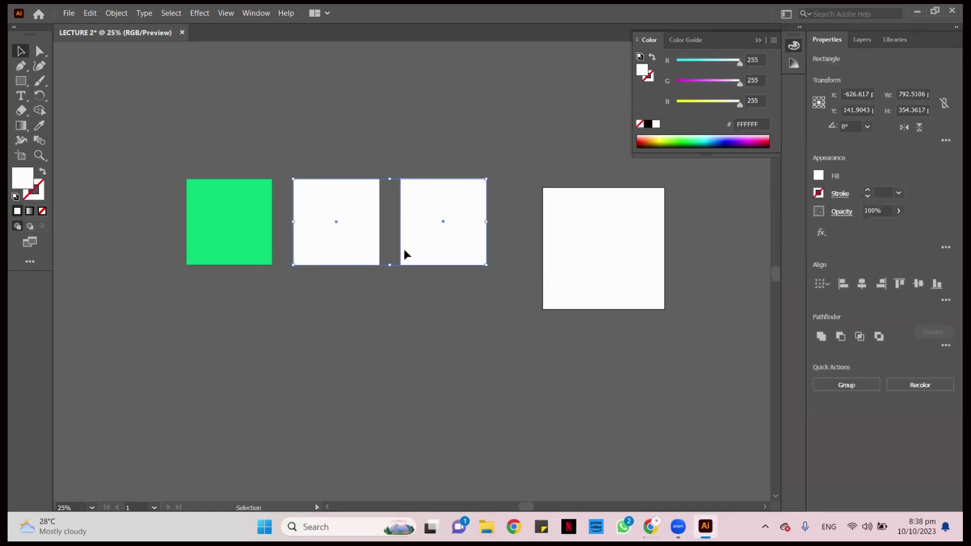
key("Delete")
- Move the green square onto the centre of the artboard and clear the selection
left_click_drag(230, 221, 234, 222)
left_click_drag(495, 257, 399, 191)
left_click(437, 135)
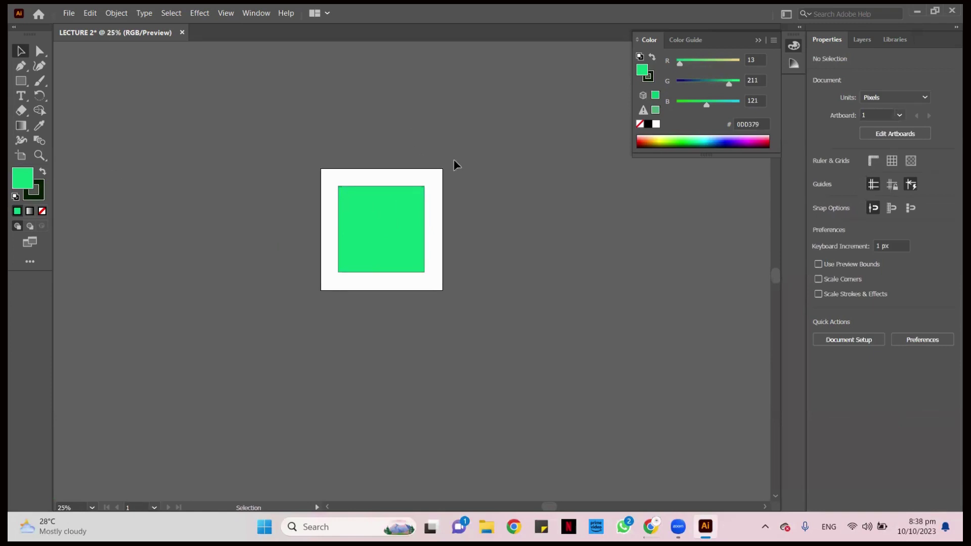
- Shrink the green square to about 112 px and duplicate it into two rows of three across the artboard's upper half
mouse_move(379, 232)
left_mouse_down()
mouse_move(366, 245)
mouse_move(376, 238)
left_mouse_up()
scroll(377, 238, "up", 2)
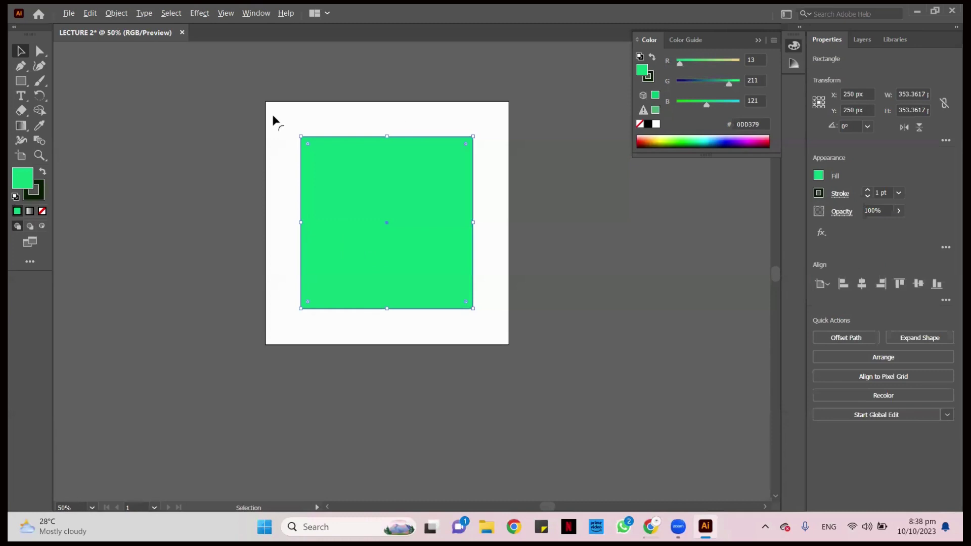
key("ctrl+plus")
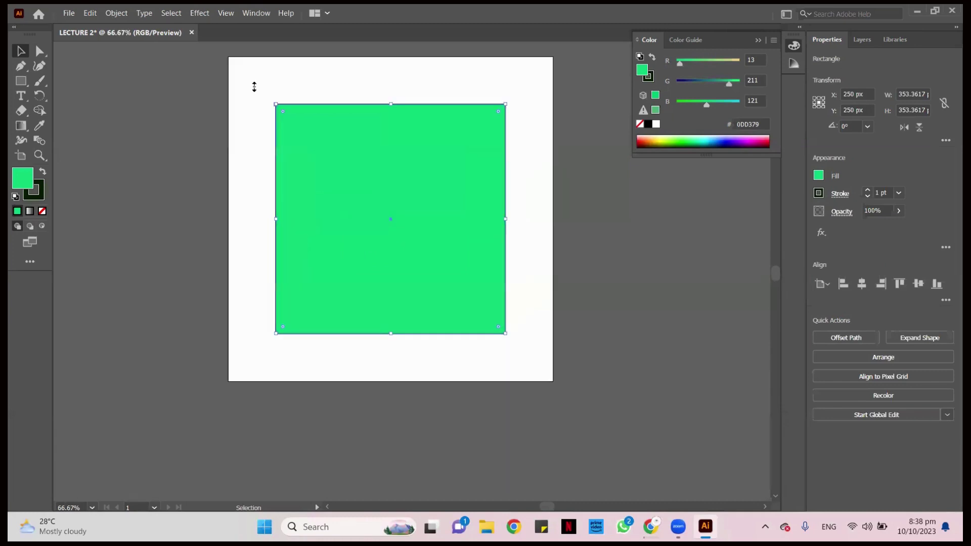
left_click(251, 91)
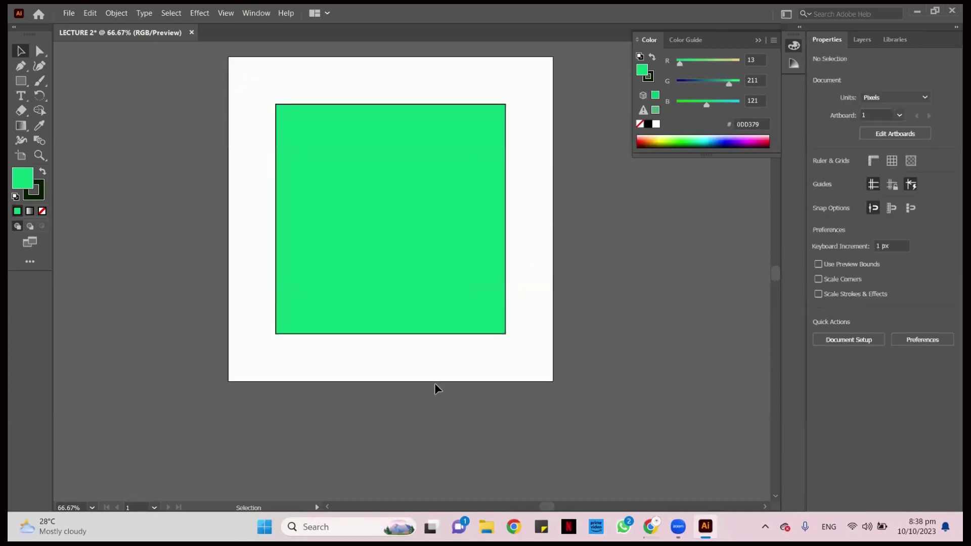
left_click(374, 213)
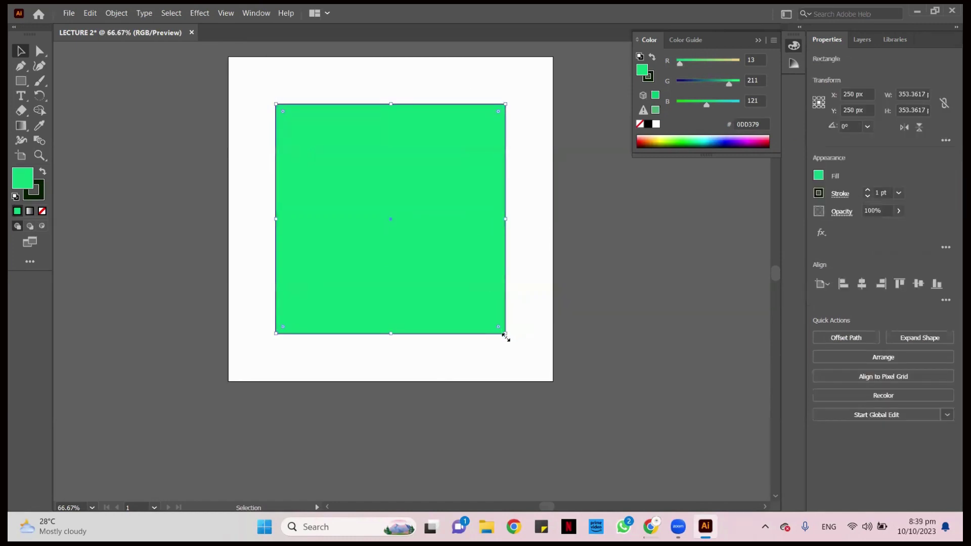
left_click_drag(507, 332, 344, 171)
left_click_drag(297, 122, 346, 177)
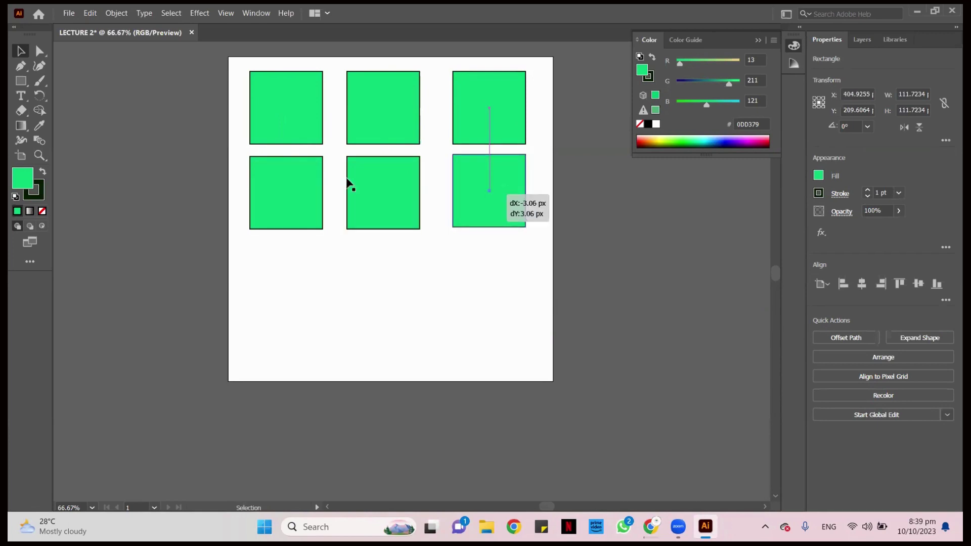
- Select both rows of green squares and duplicate all six directly below to make four rows
left_click_drag(239, 177, 576, 212)
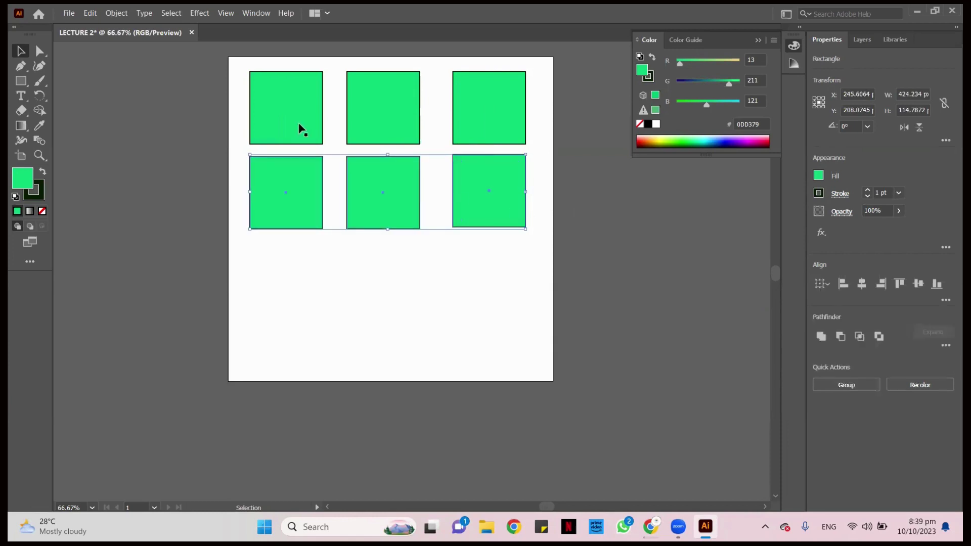
left_click_drag(240, 86, 525, 237)
left_click_drag(488, 195, 490, 371)
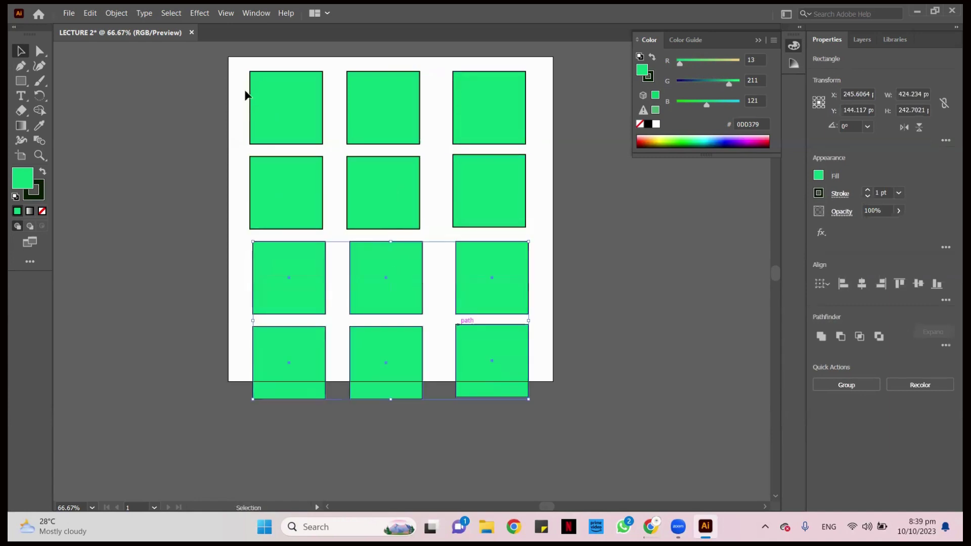
- Scale all twelve squares down to about 366 × 431 px overall, move them to the artboard's middle, and clear the selection
key("ctrl+a")
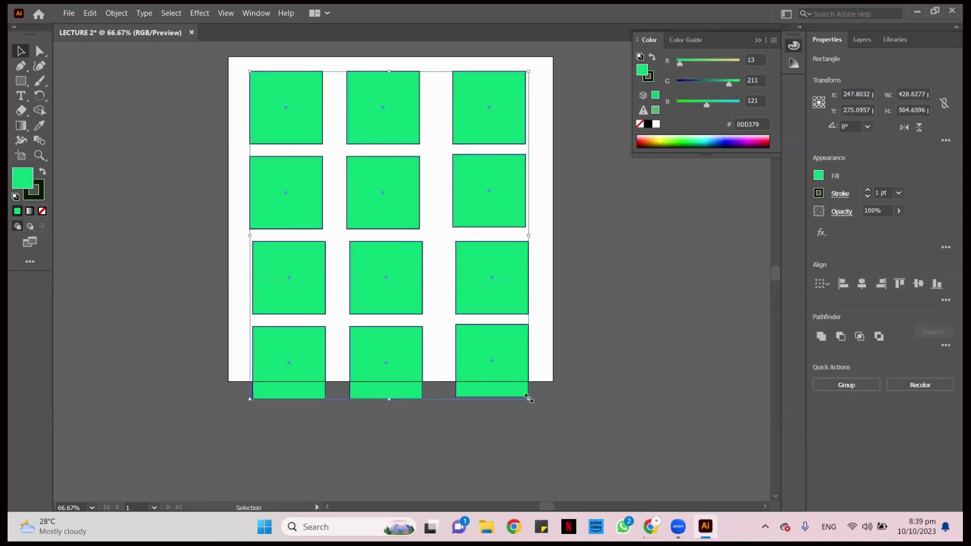
left_click_drag(529, 399, 488, 351)
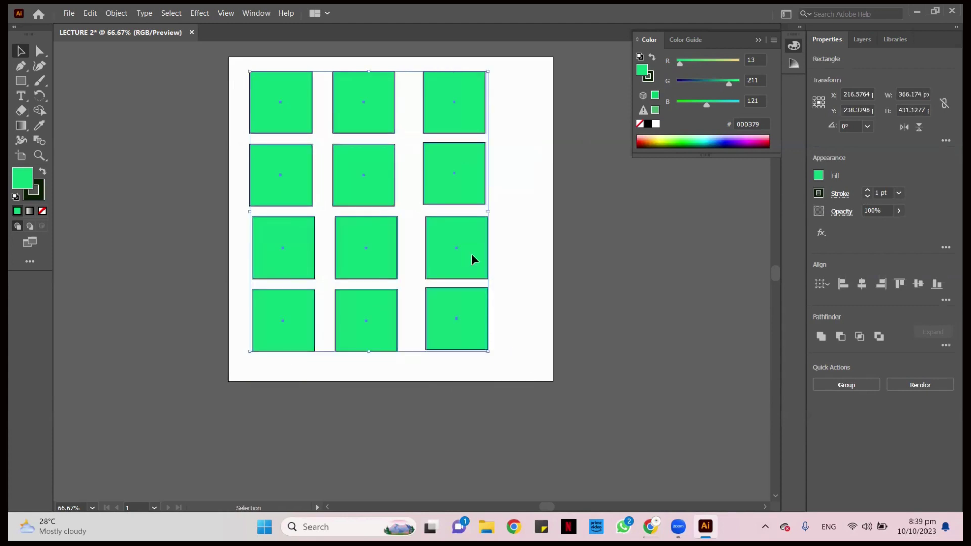
left_click_drag(472, 259, 468, 259)
left_click(551, 252)
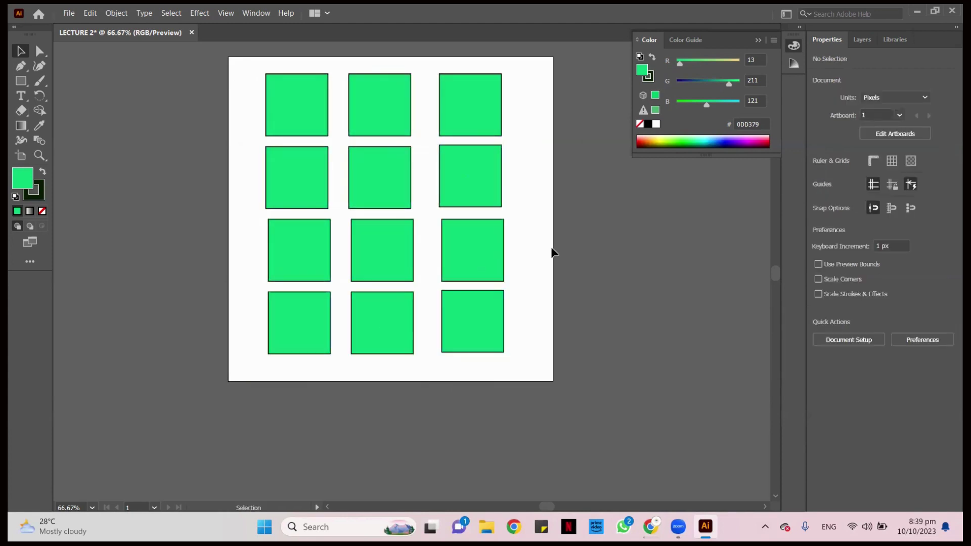
- Fill the middle square of the top row with blue, 0F27D1
left_click(370, 104)
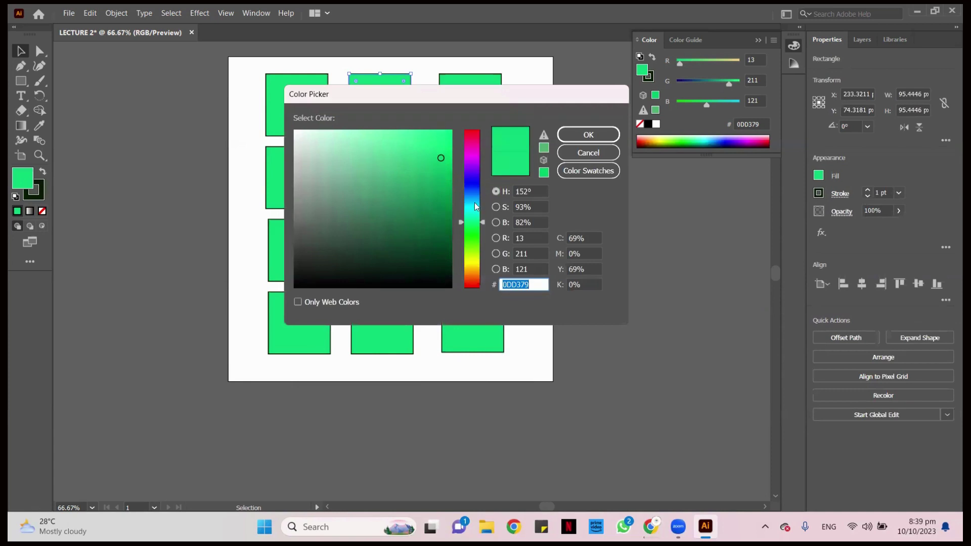
left_click(472, 186)
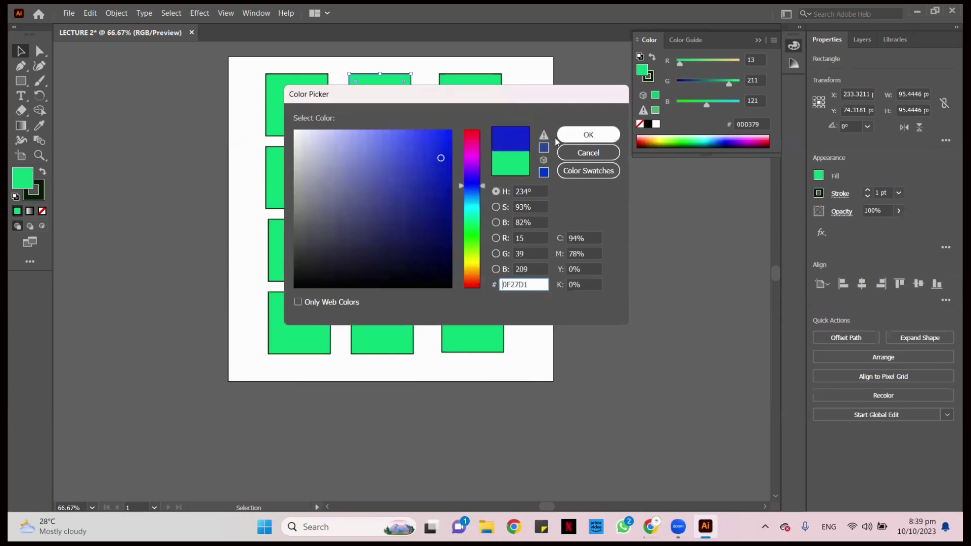
left_click(585, 135)
- Fill the last square of the top row with olive green, 546612, and clear the selection
left_click(448, 106)
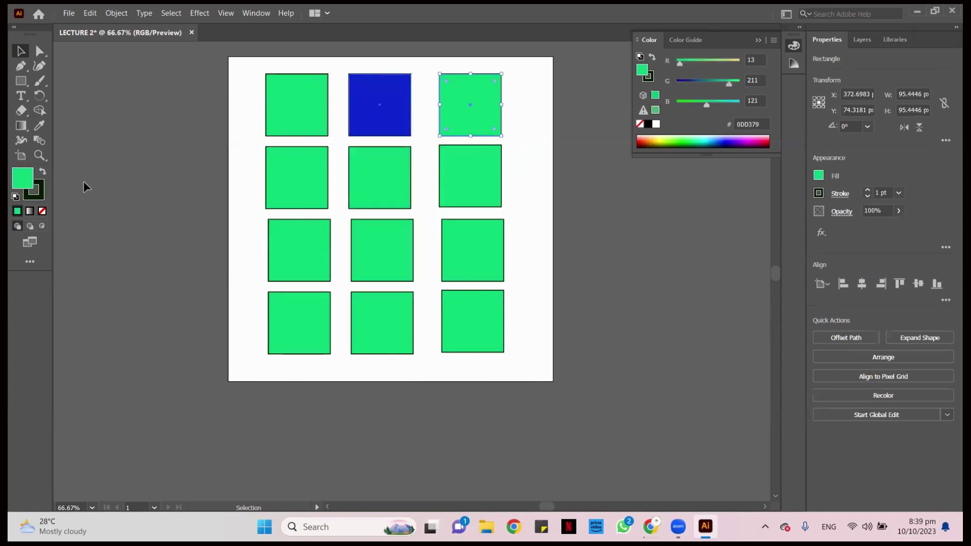
double_click(22, 178)
left_click(472, 256)
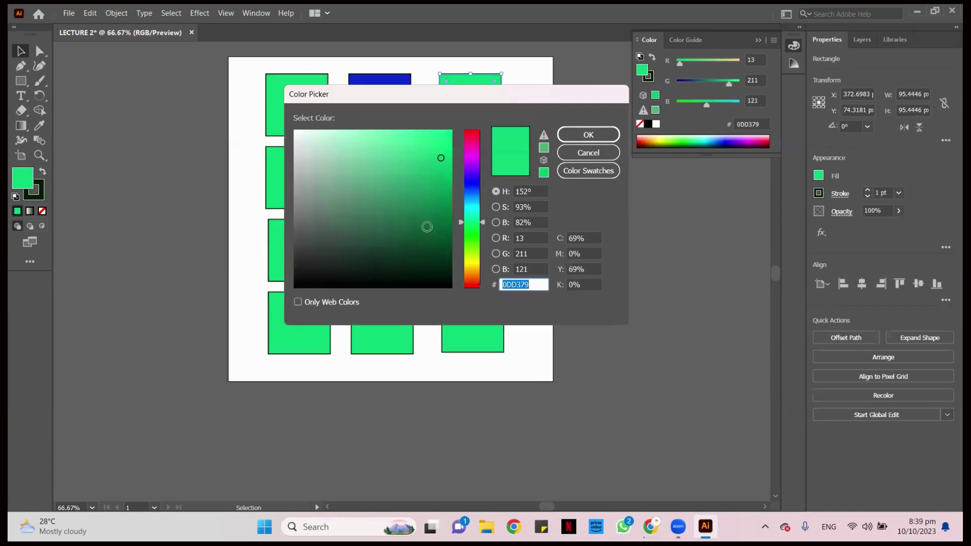
left_click(425, 224)
left_click(587, 138)
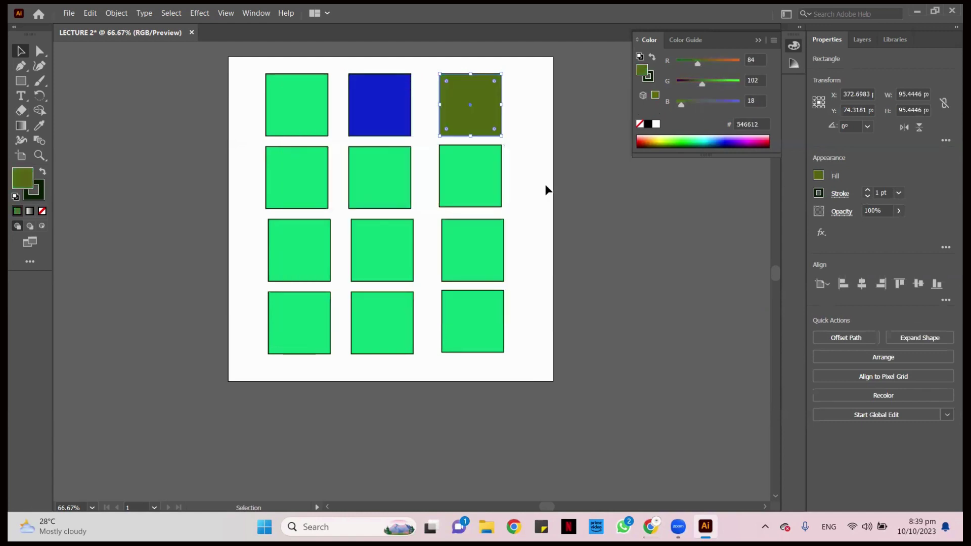
left_click(546, 190)
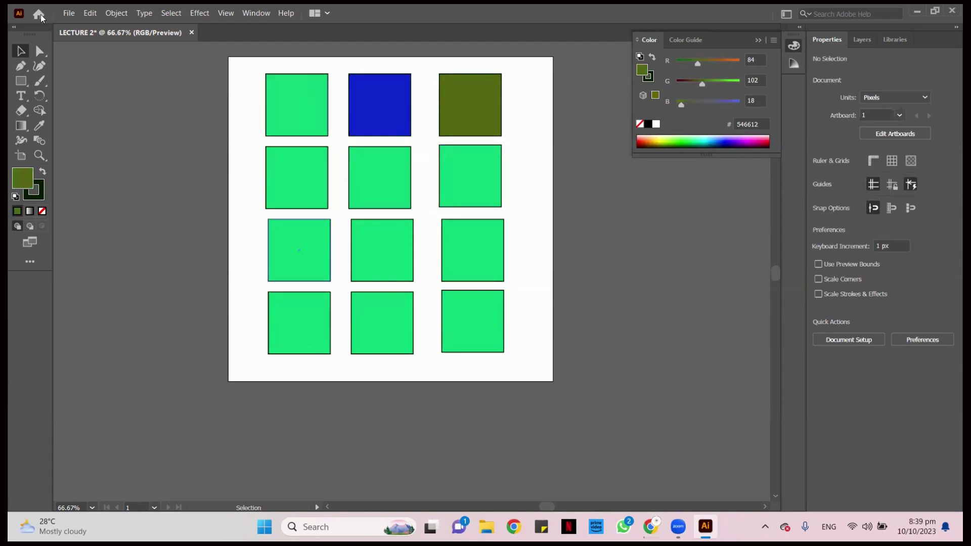
- Start exporting the artwork to Downloads in PNG format and decline to overwrite the existing LECTURE 2 file
left_click(68, 14)
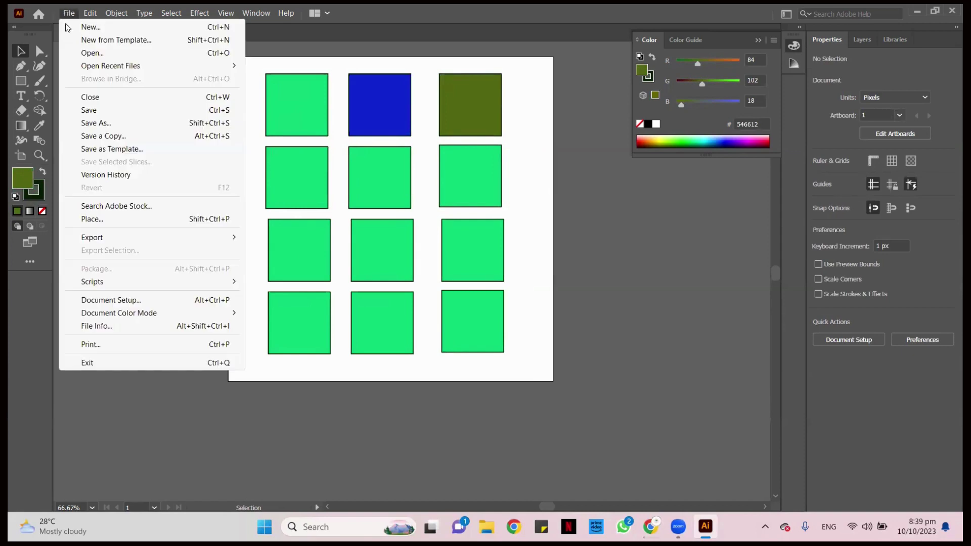
mouse_move(101, 237)
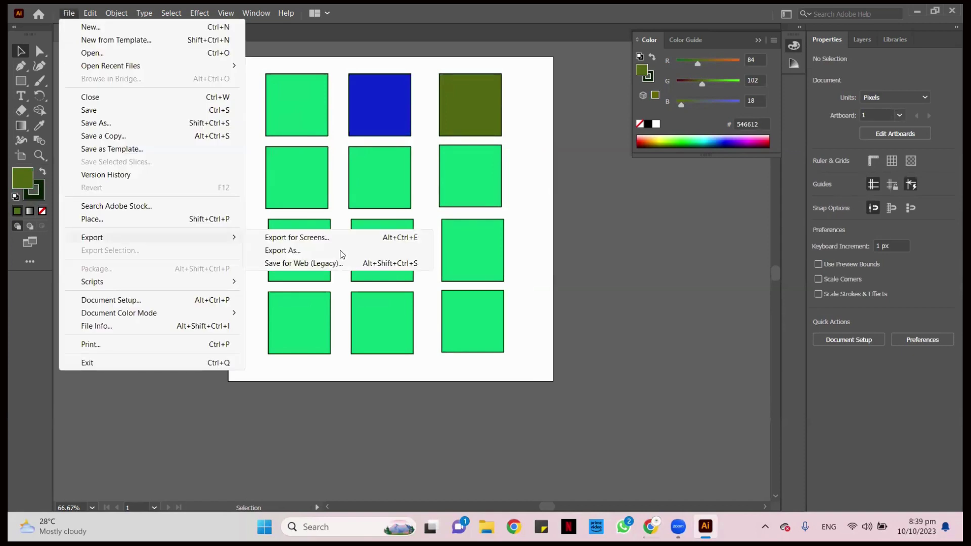
left_click(309, 252)
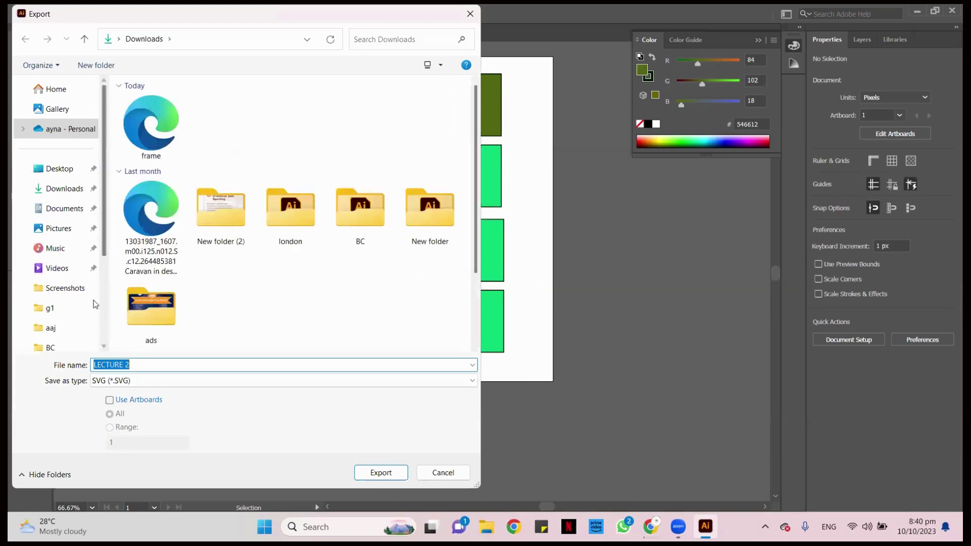
key("End")
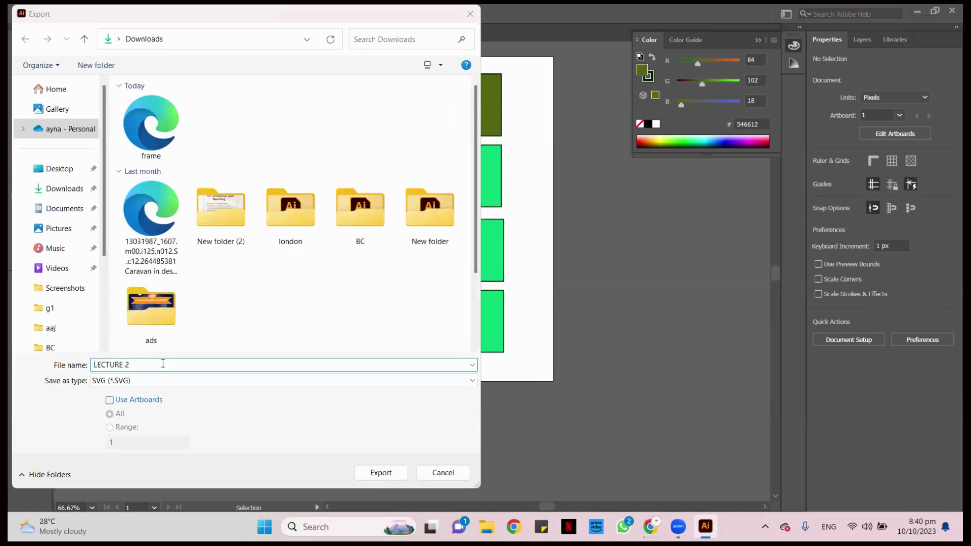
left_click(470, 385)
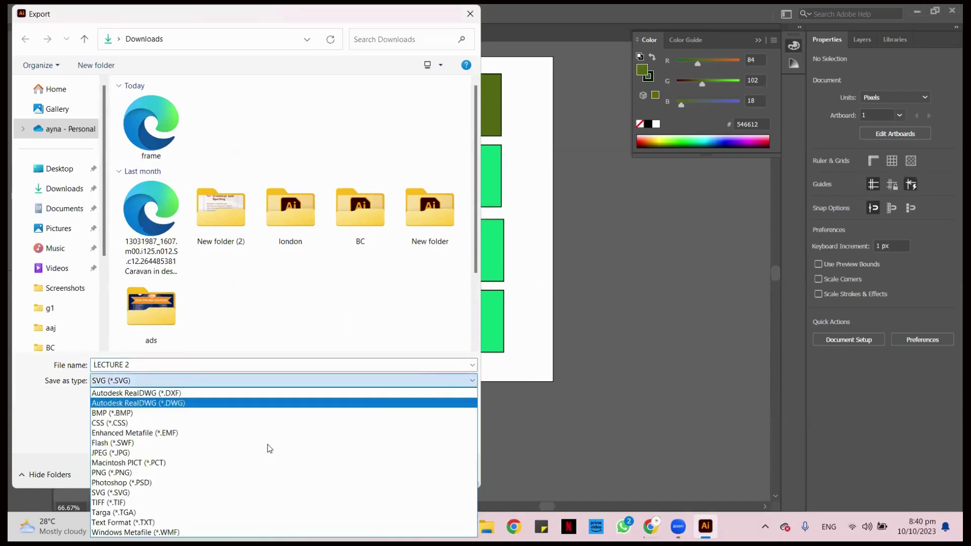
left_click(236, 478)
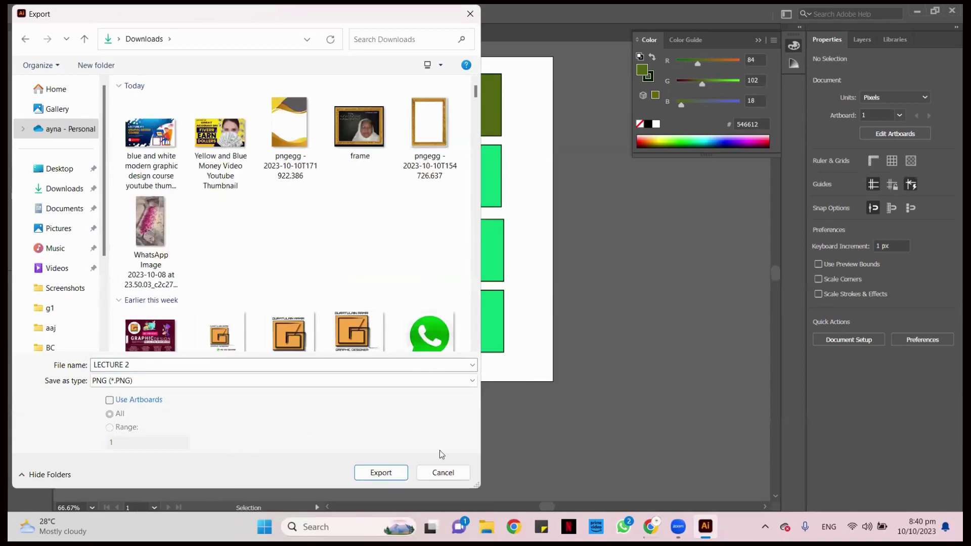
left_click(387, 473)
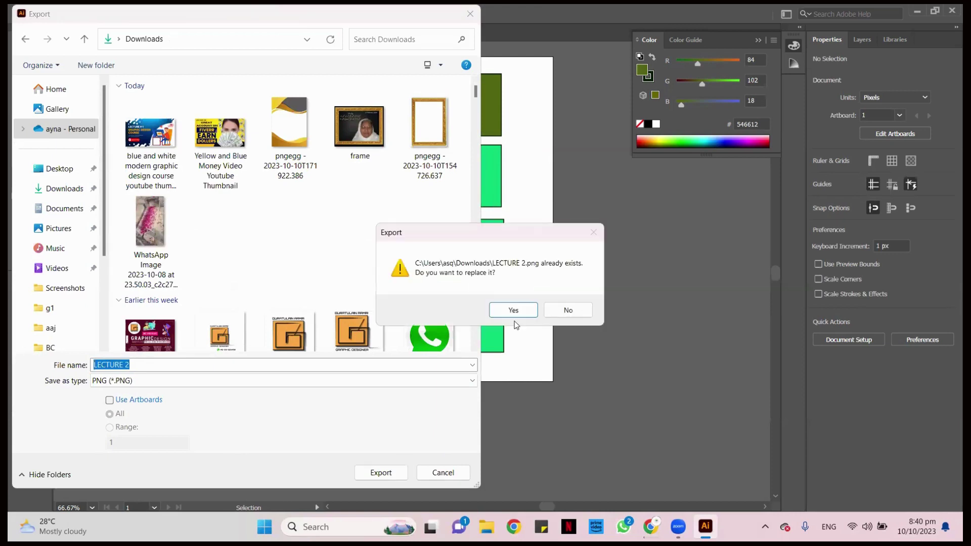
left_click(568, 310)
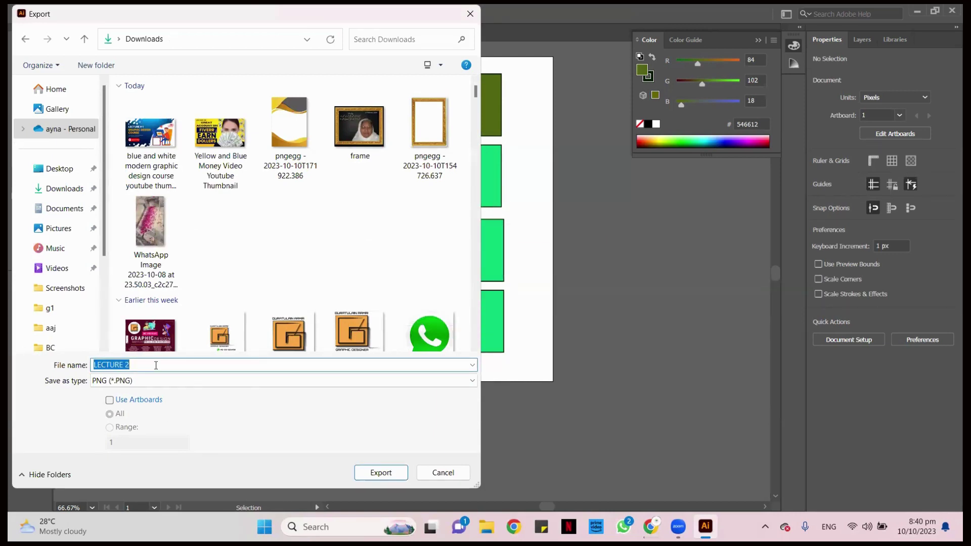
- Name the PNG export LECTURE 2.1, set its background colour to White, and complete the export
left_click(156, 366)
type(".1")
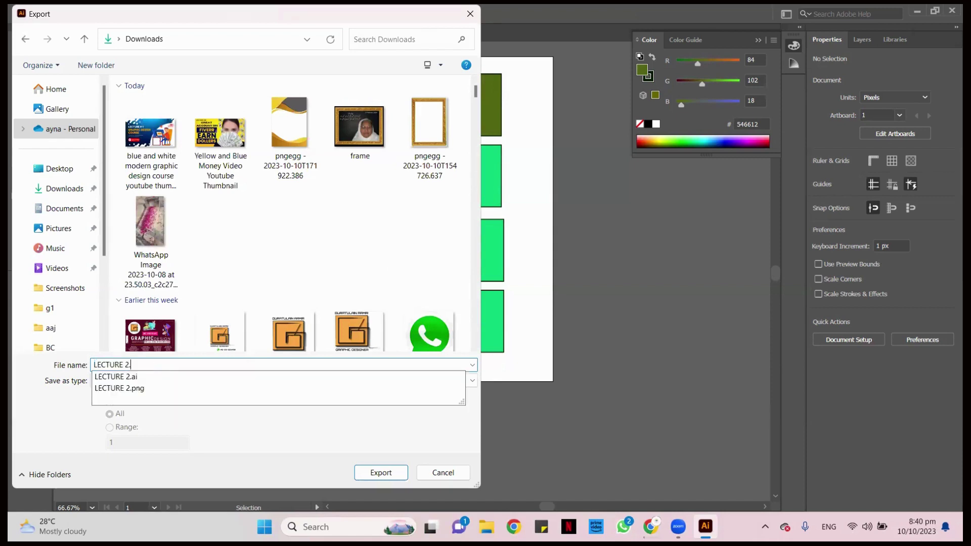
left_click(369, 472)
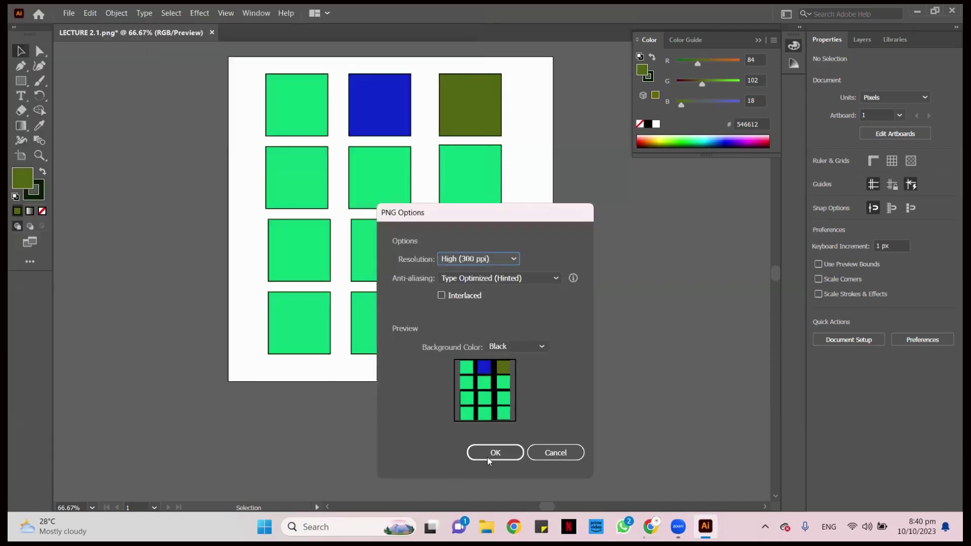
left_click(533, 348)
left_click(521, 377)
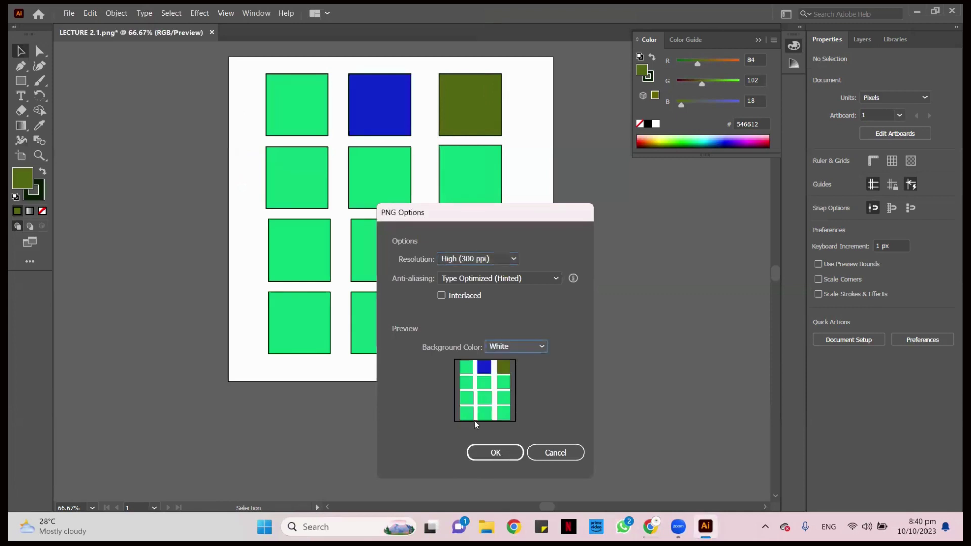
left_click(511, 451)
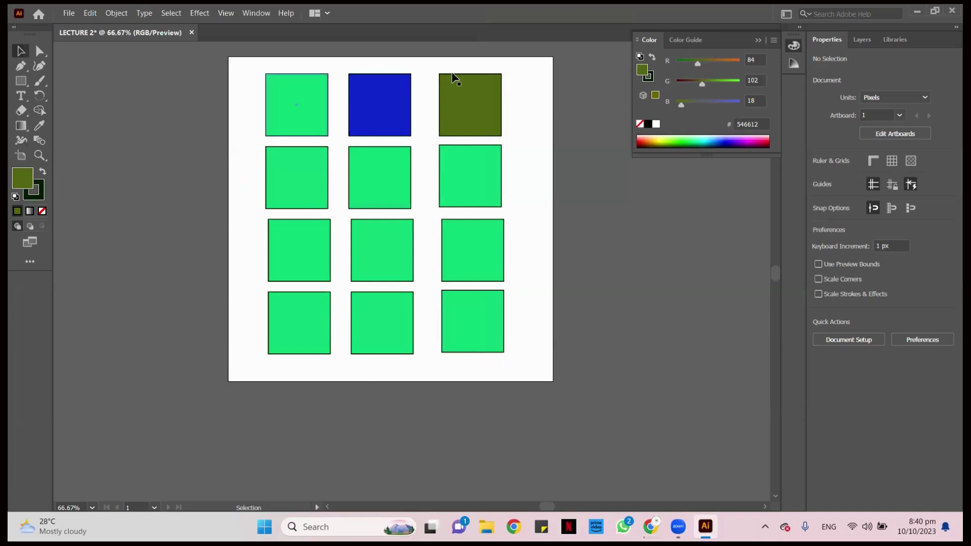
- Save the document in Downloads as an Adobe Illustrator (AI) file named LECTURE 2.1, accepting the Illustrator 2020 options
left_click(69, 14)
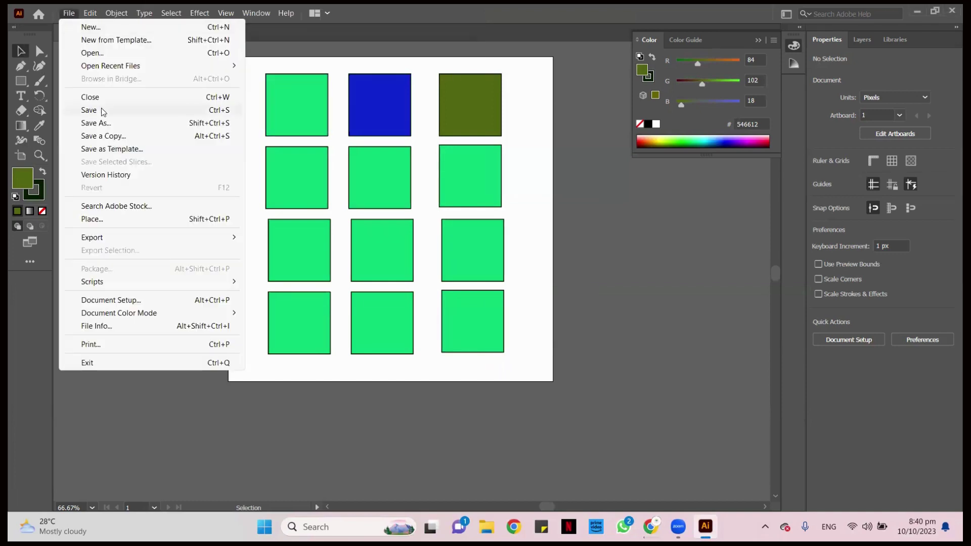
left_click(101, 109)
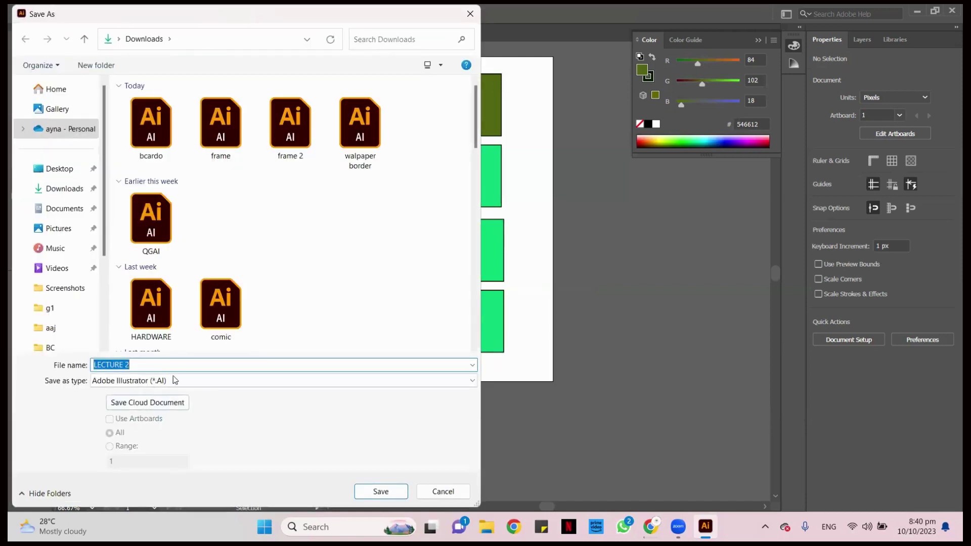
left_click(153, 364)
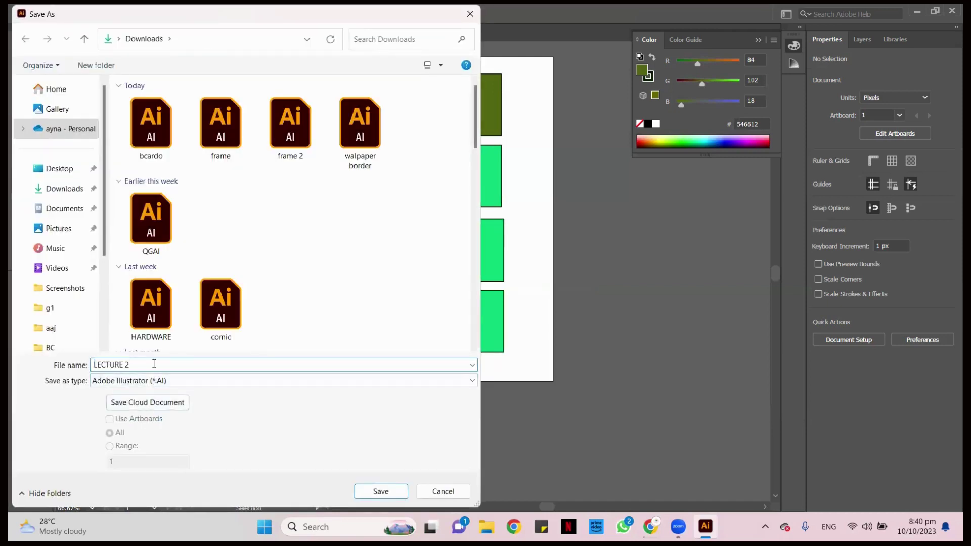
type(".1")
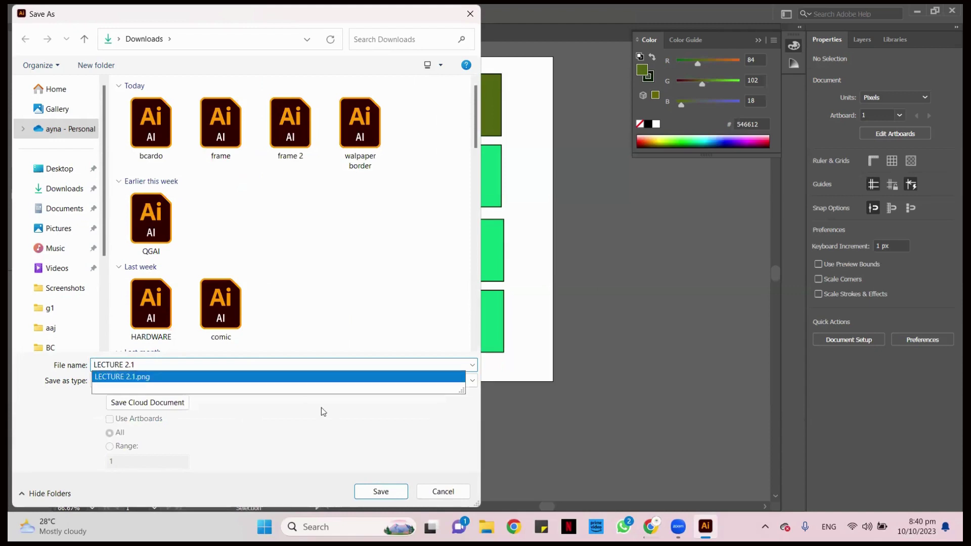
key("Escape")
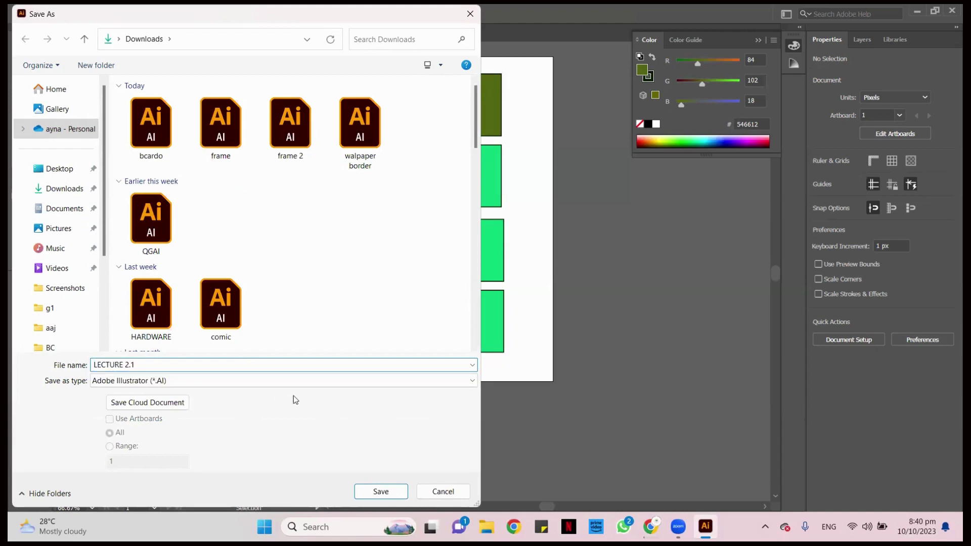
left_click(473, 382)
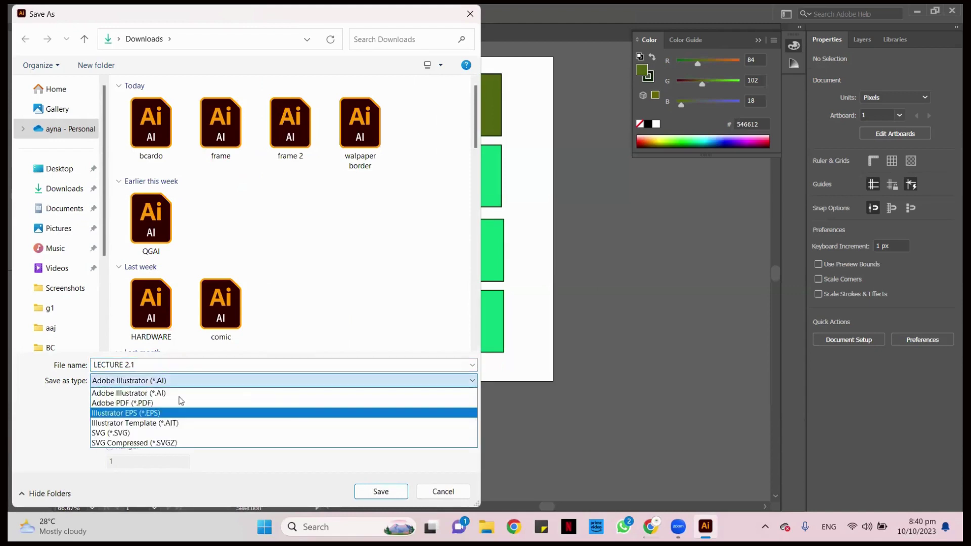
left_click(195, 394)
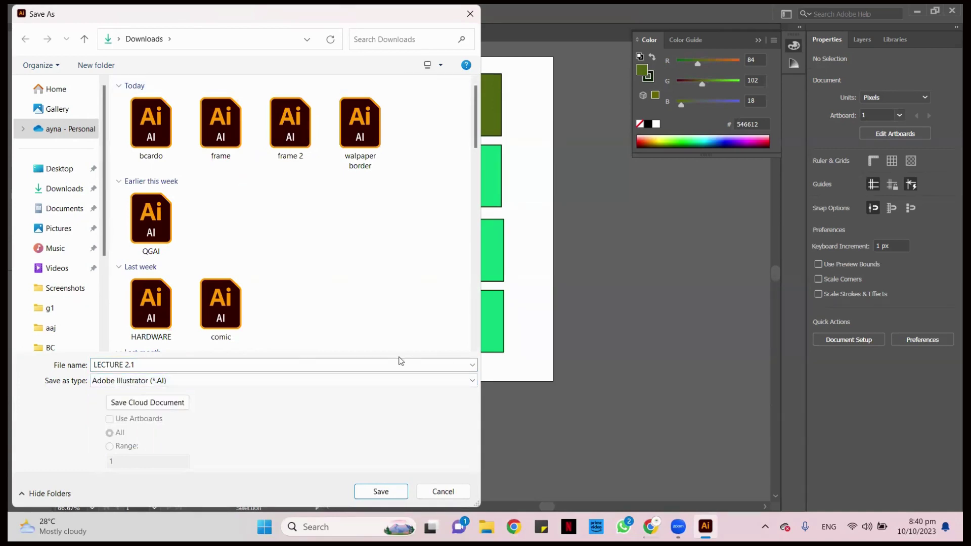
key("Return")
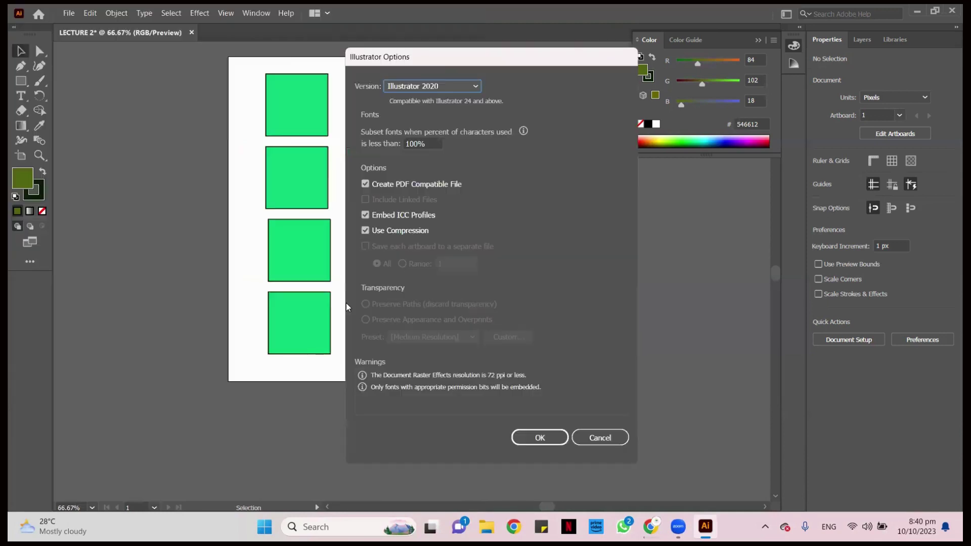
left_click(541, 441)
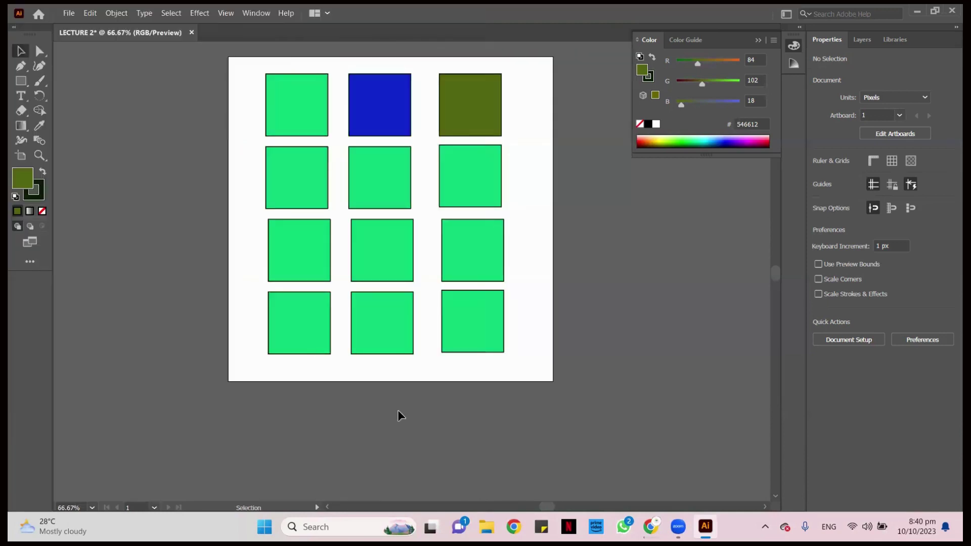